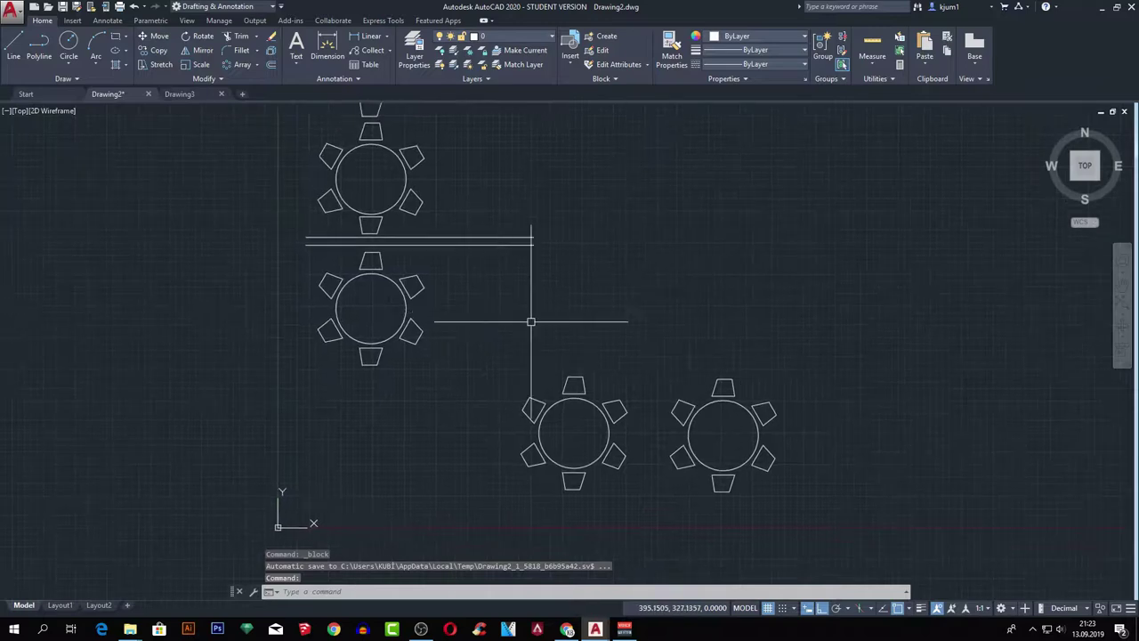
Open the 'masa sandalye 3' block, a round table with six chairs, in the Block Editor.
click(580, 382)
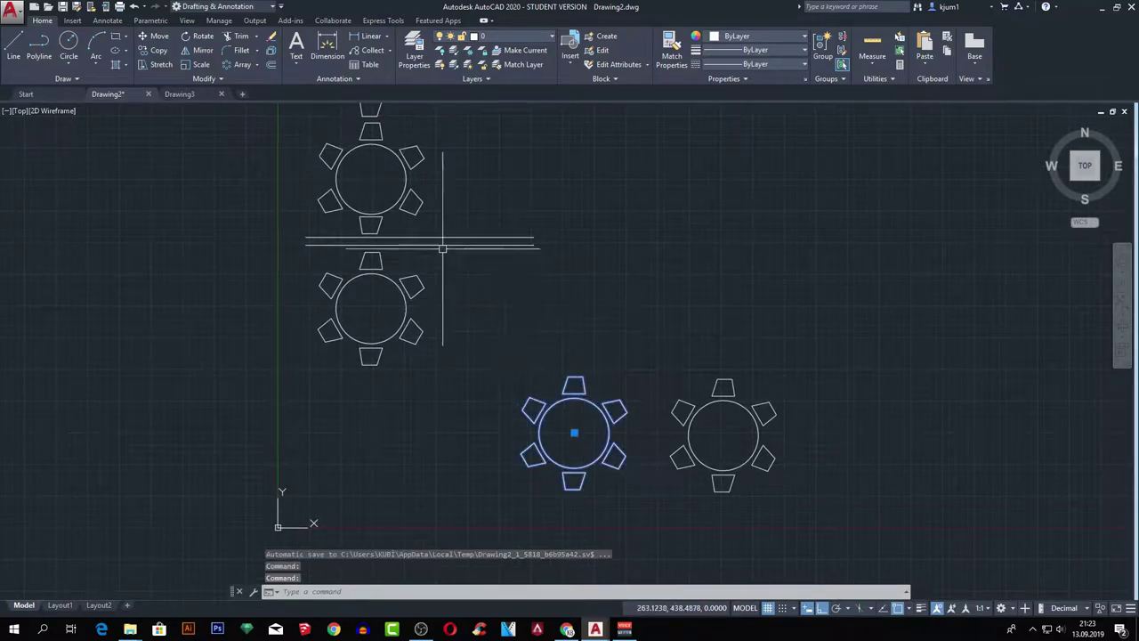
key(Escape)
middle_drag(445, 223, 476, 302)
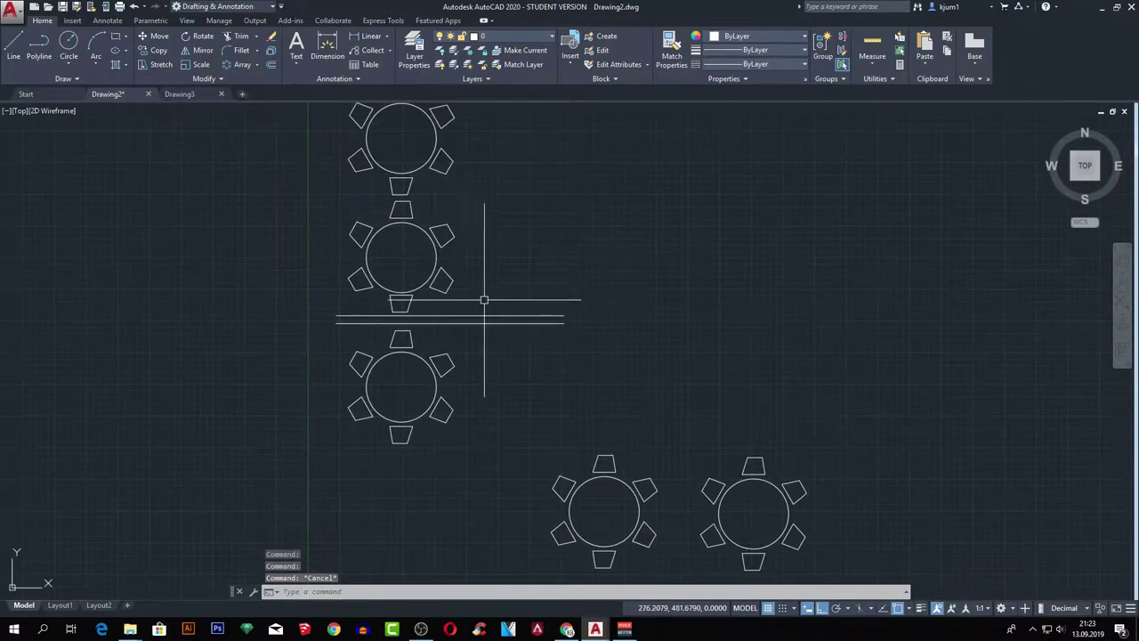
click(604, 52)
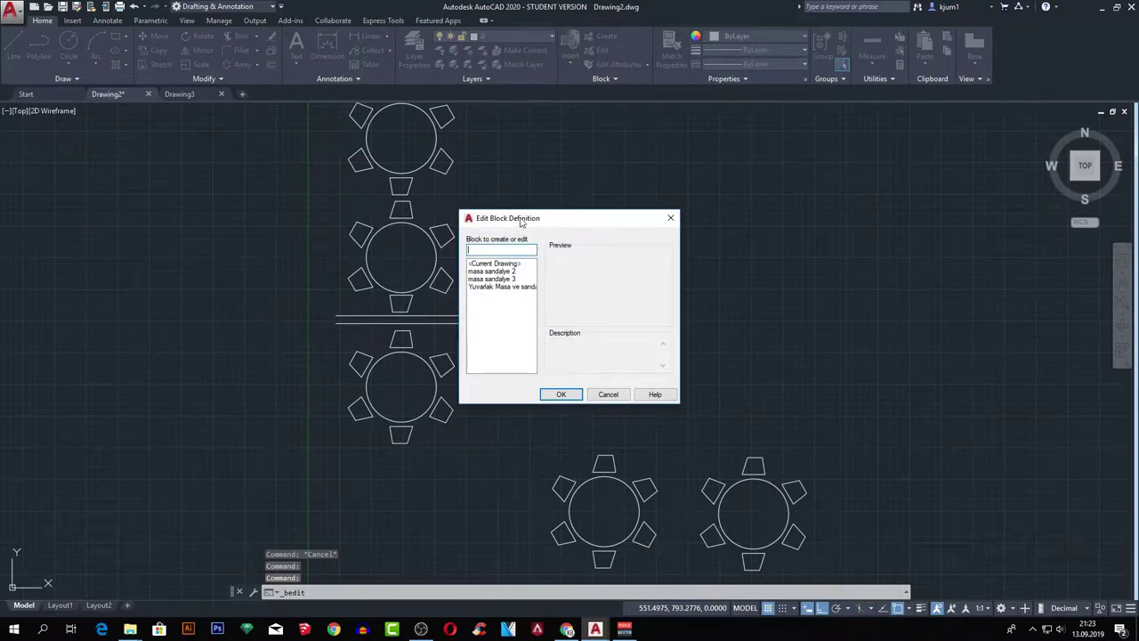
drag(522, 221, 639, 179)
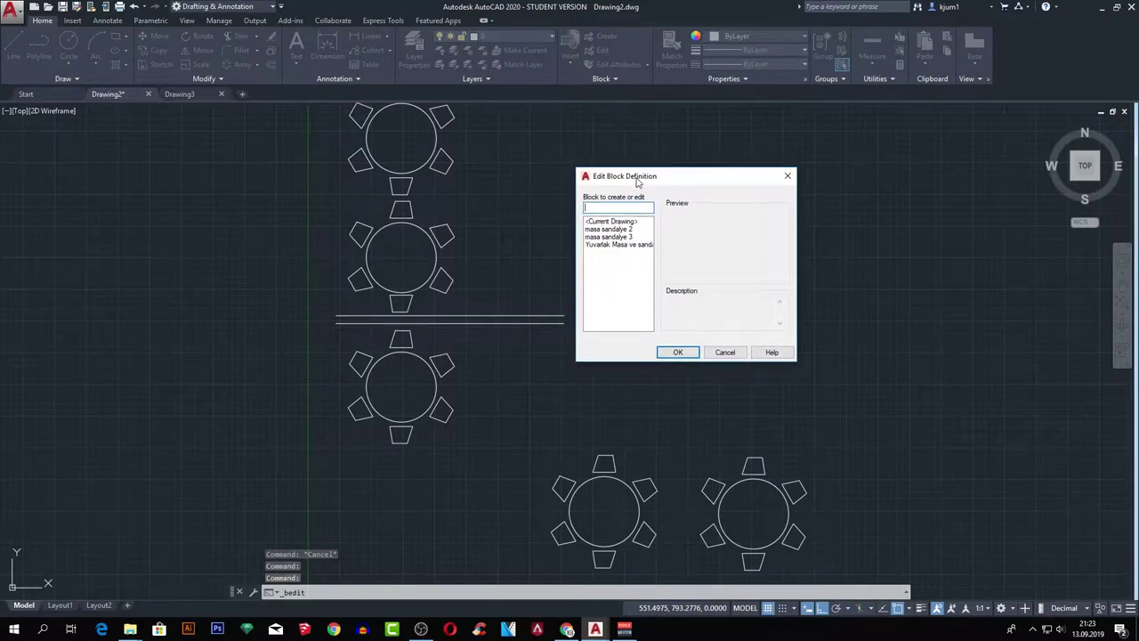
click(625, 231)
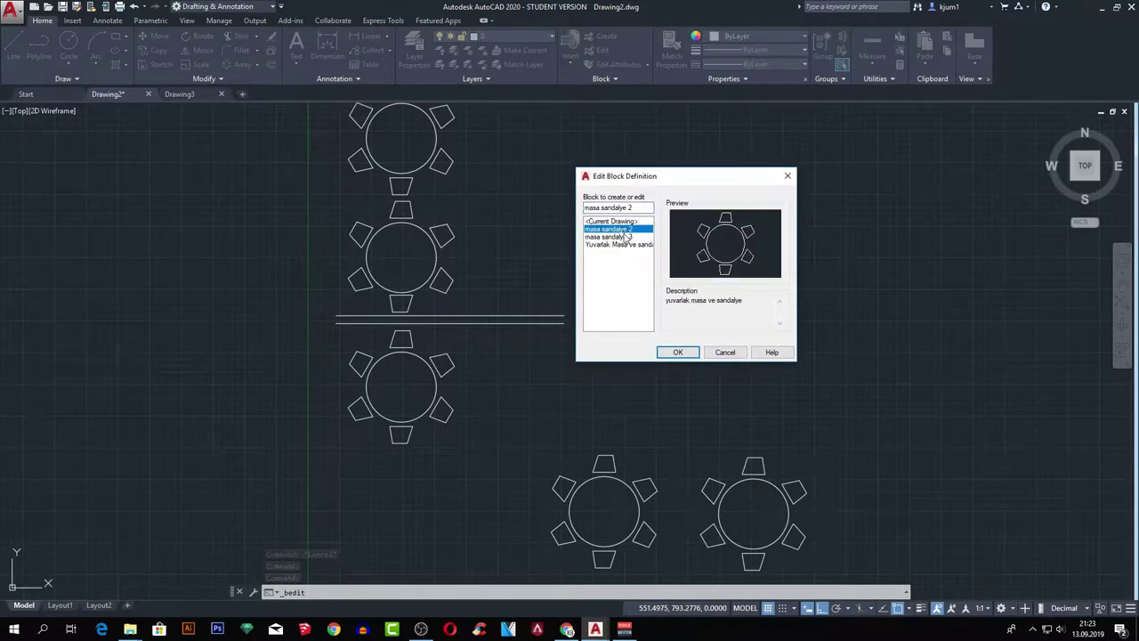
click(626, 237)
click(623, 245)
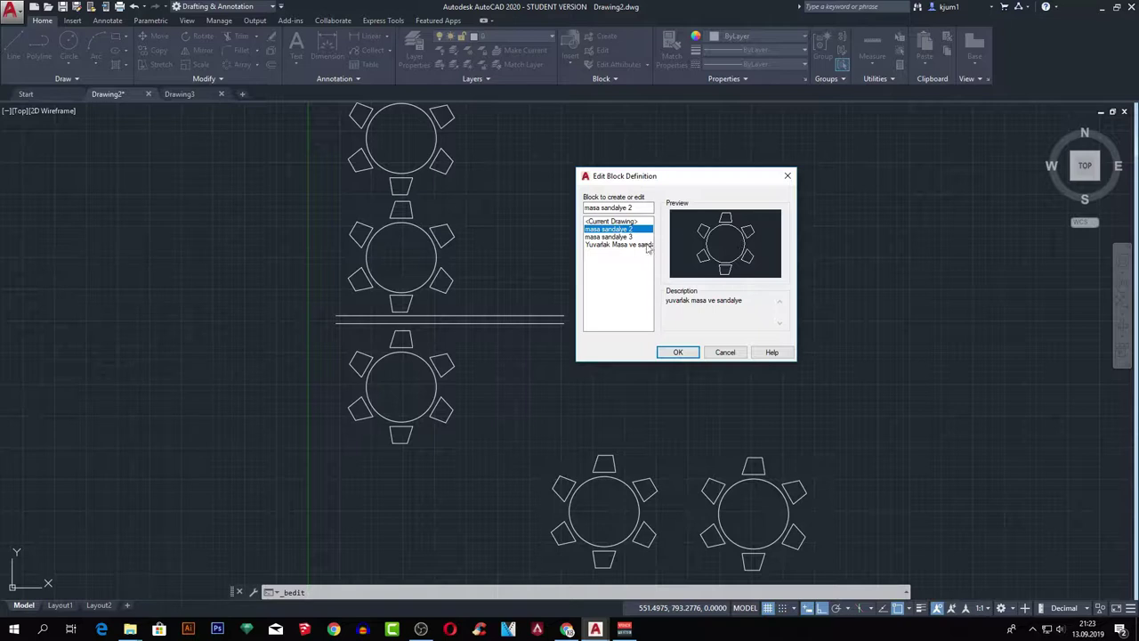
click(627, 238)
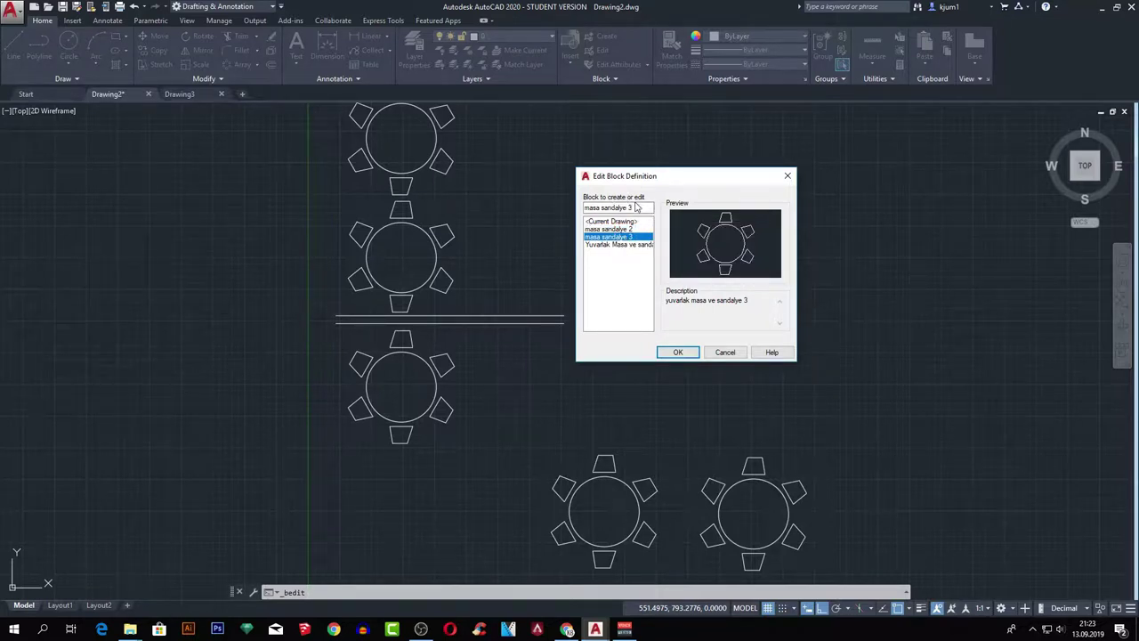
click(629, 246)
click(615, 237)
click(680, 353)
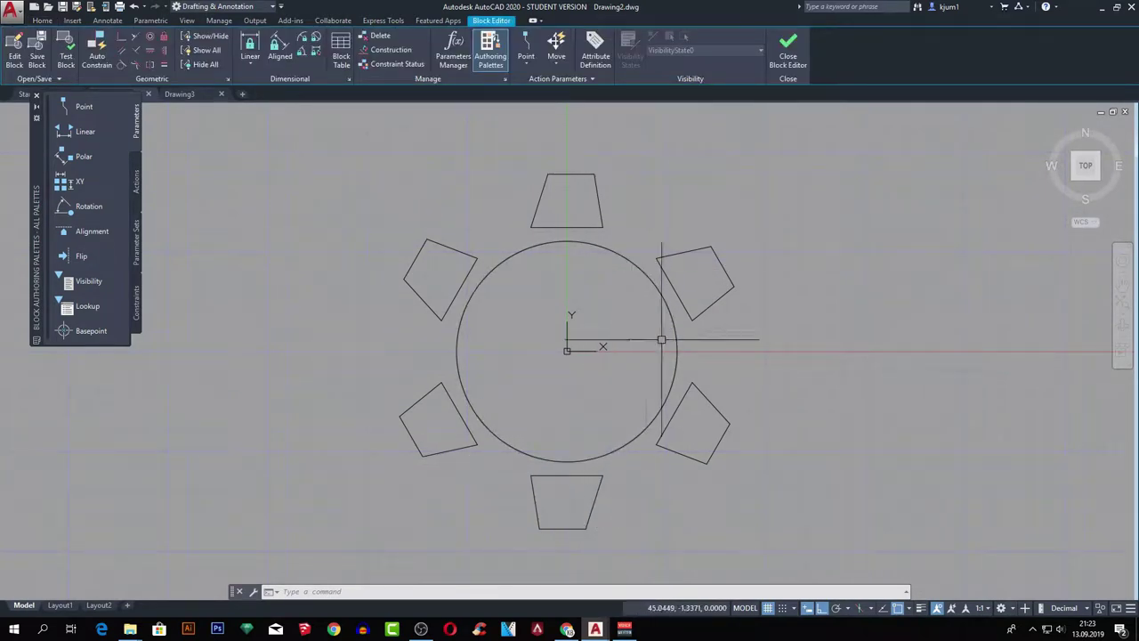
Close the Block Editor and discard any changes to 'masa sandalye 3'.
middle_drag(625, 378, 604, 373)
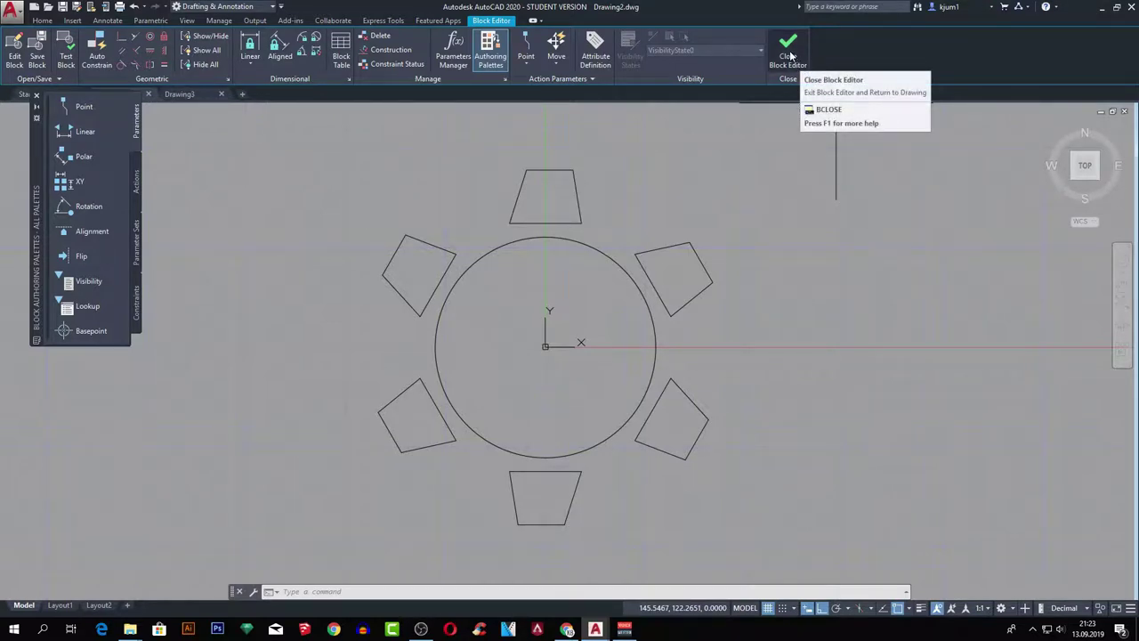
scroll(647, 158, down, 2)
scroll(578, 300, down, 4)
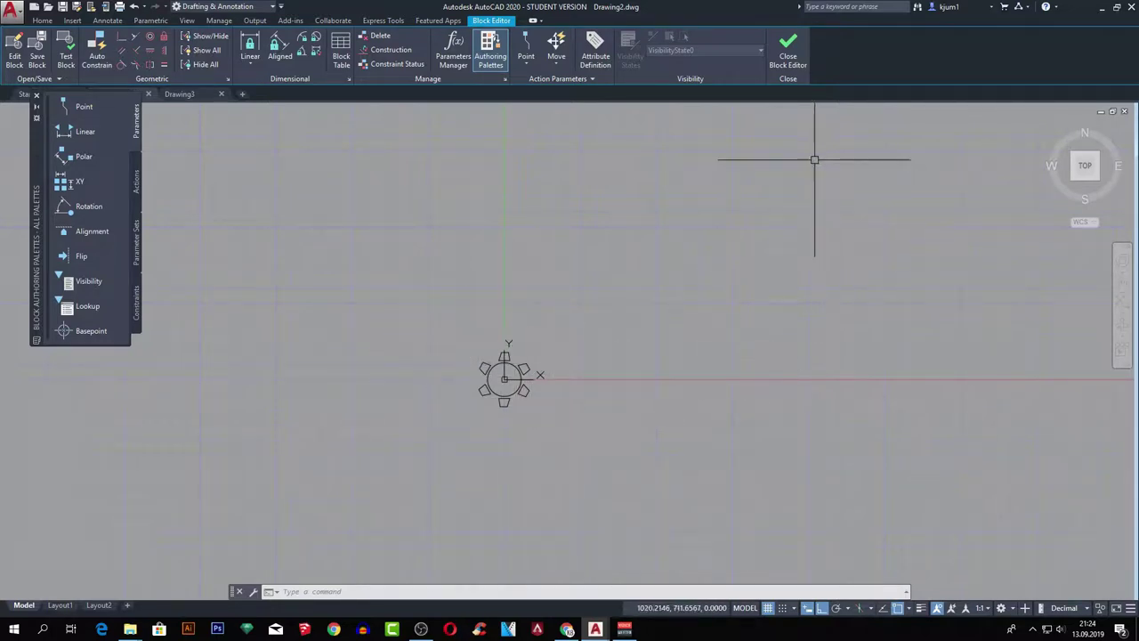
scroll(484, 368, up, 3)
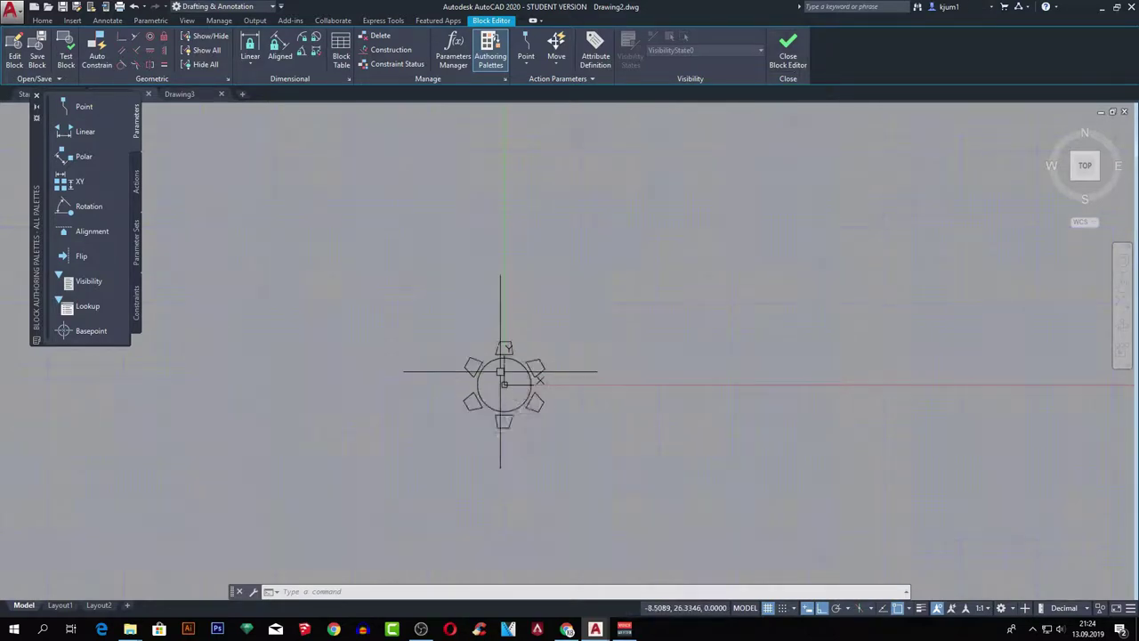
scroll(498, 376, up, 2)
scroll(508, 351, up, 2)
scroll(504, 356, up, 1)
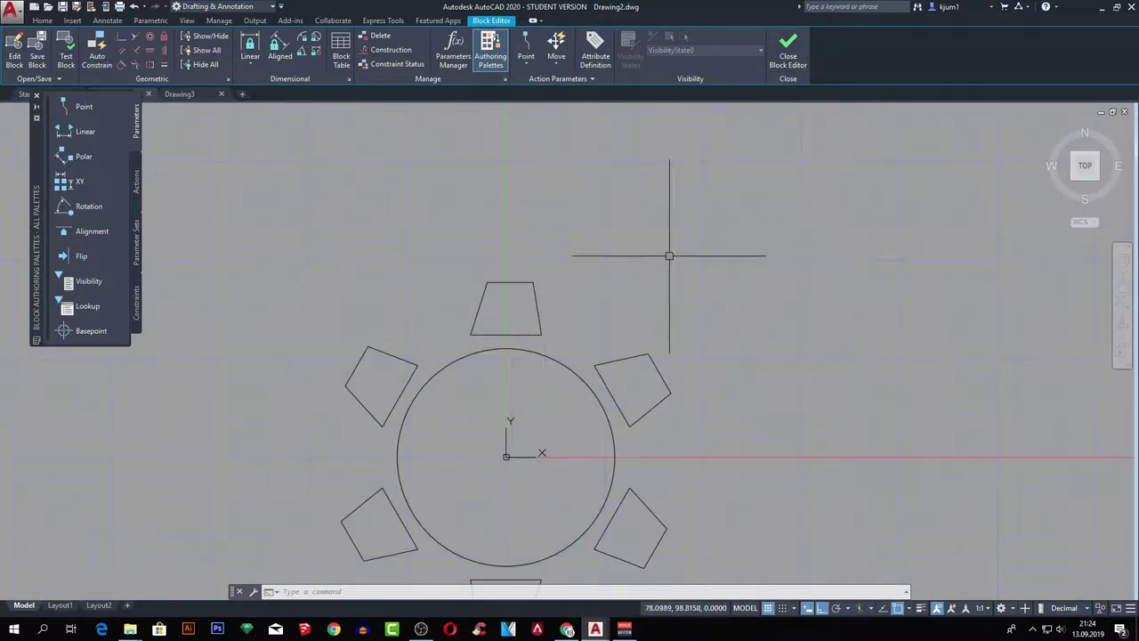
click(789, 56)
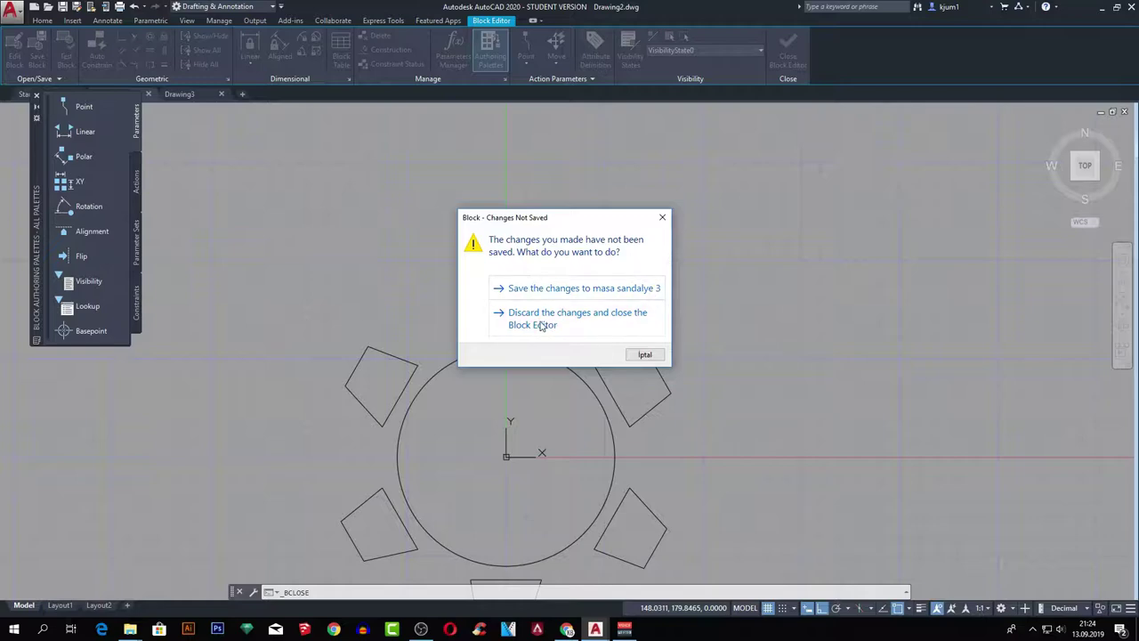
click(571, 289)
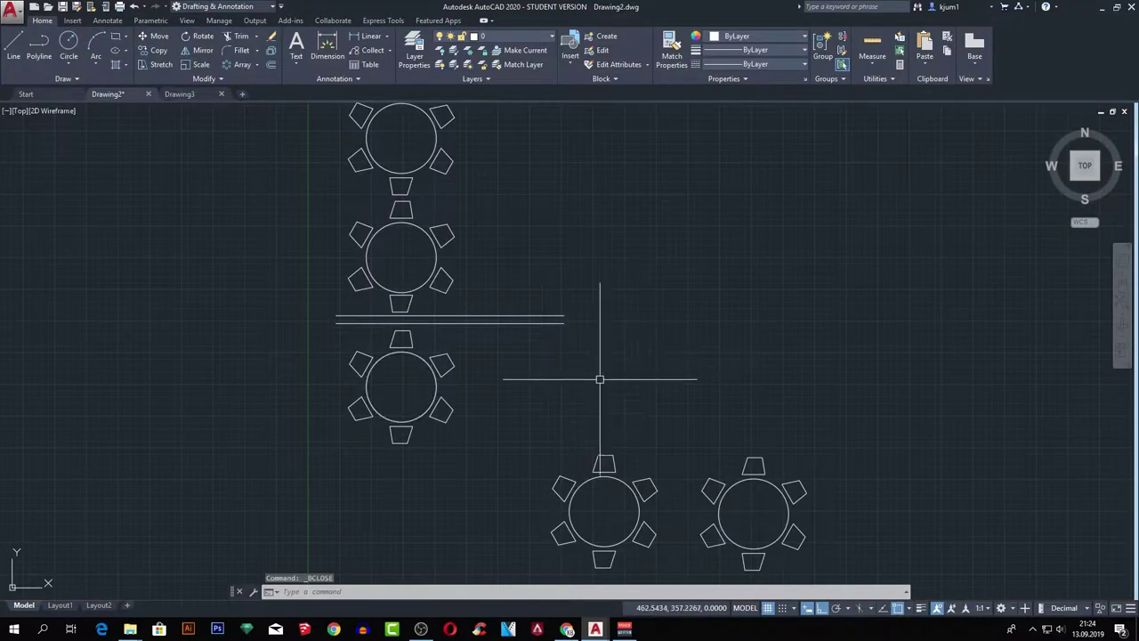
Draw a large rectangle to the right of the round tables.
scroll(552, 365, down, 2)
middle_drag(533, 339, 524, 369)
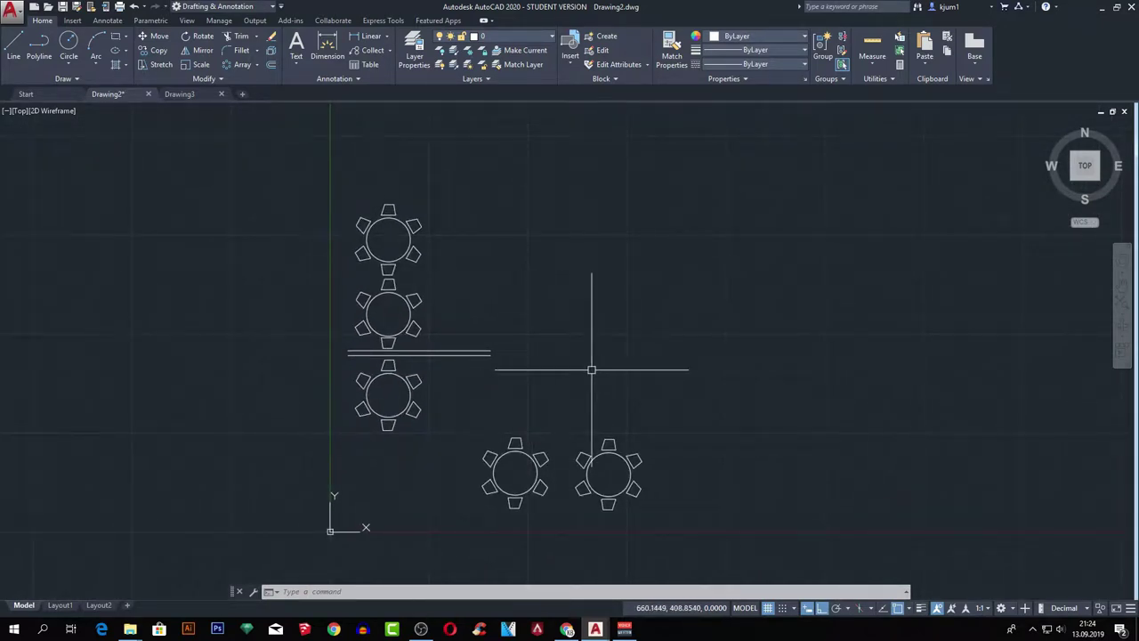
scroll(610, 361, down, 2)
middle_drag(628, 344, 597, 346)
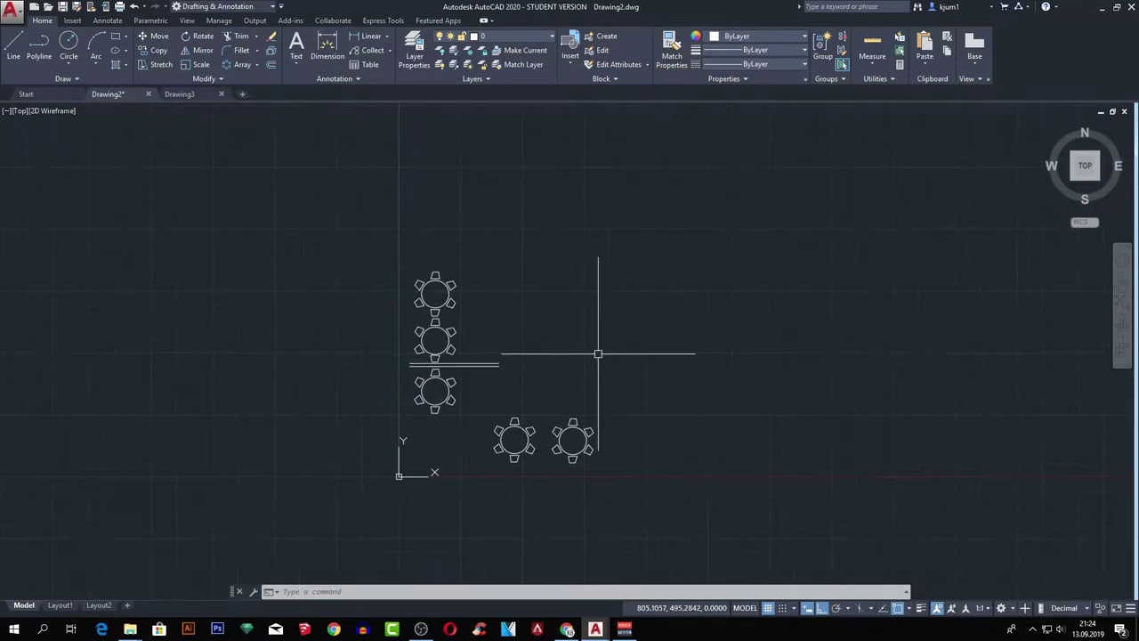
text(rec)
key(Return)
click(585, 224)
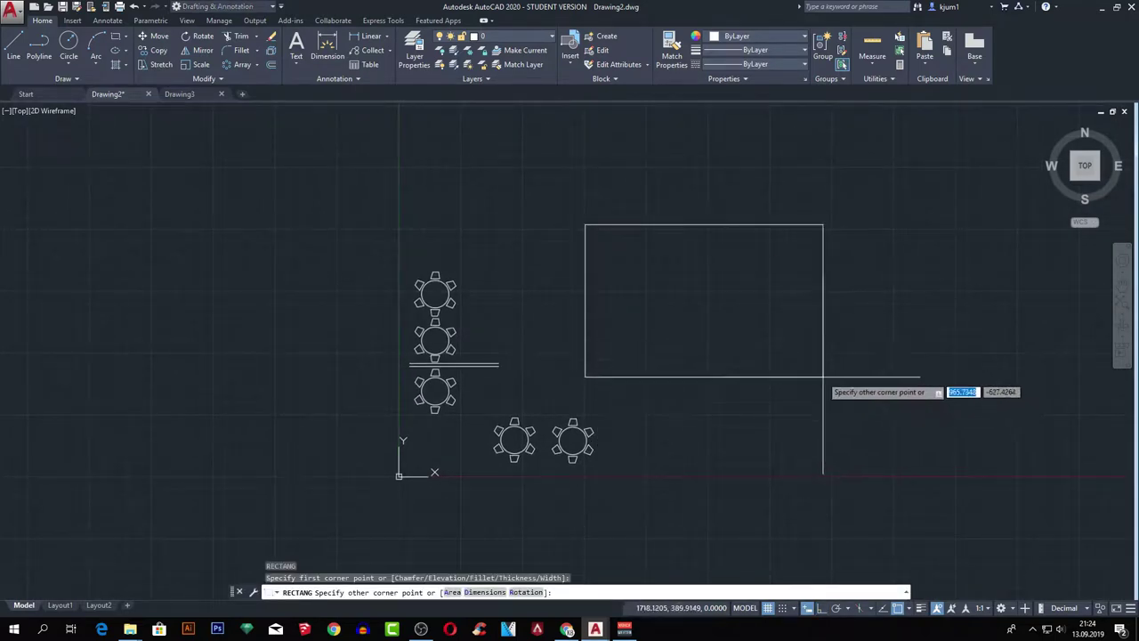
click(763, 384)
key(Escape)
middle_drag(775, 395, 754, 400)
Draw a 50 by 50 square inside the rectangle near its top-left, then select it.
text(rec)
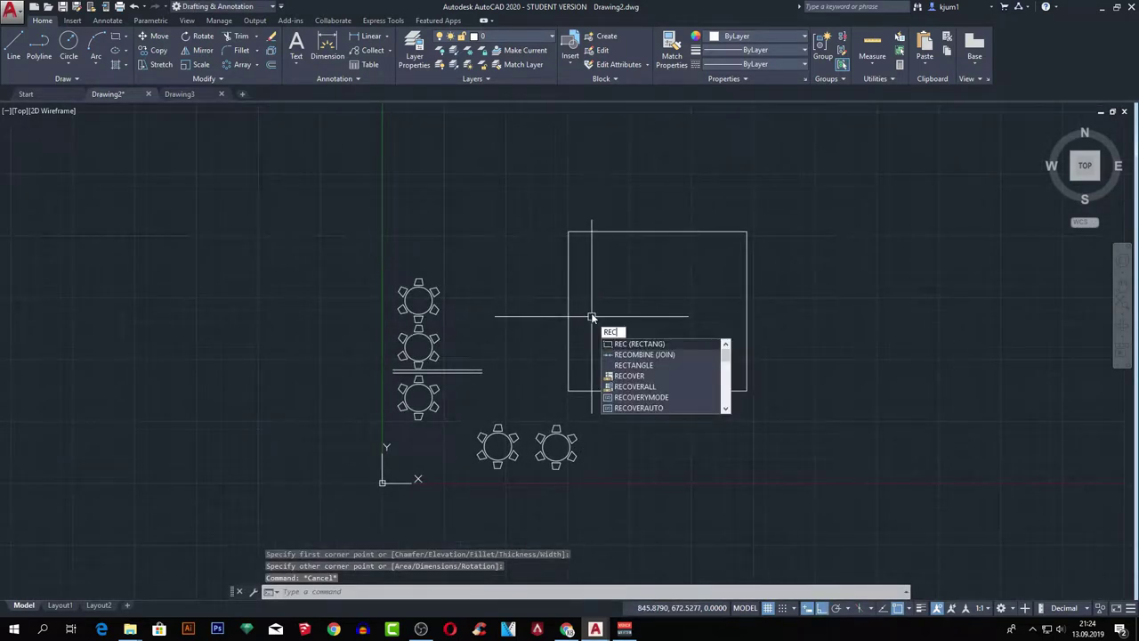
key(Return)
middle_drag(593, 311, 587, 281)
scroll(608, 285, up, 2)
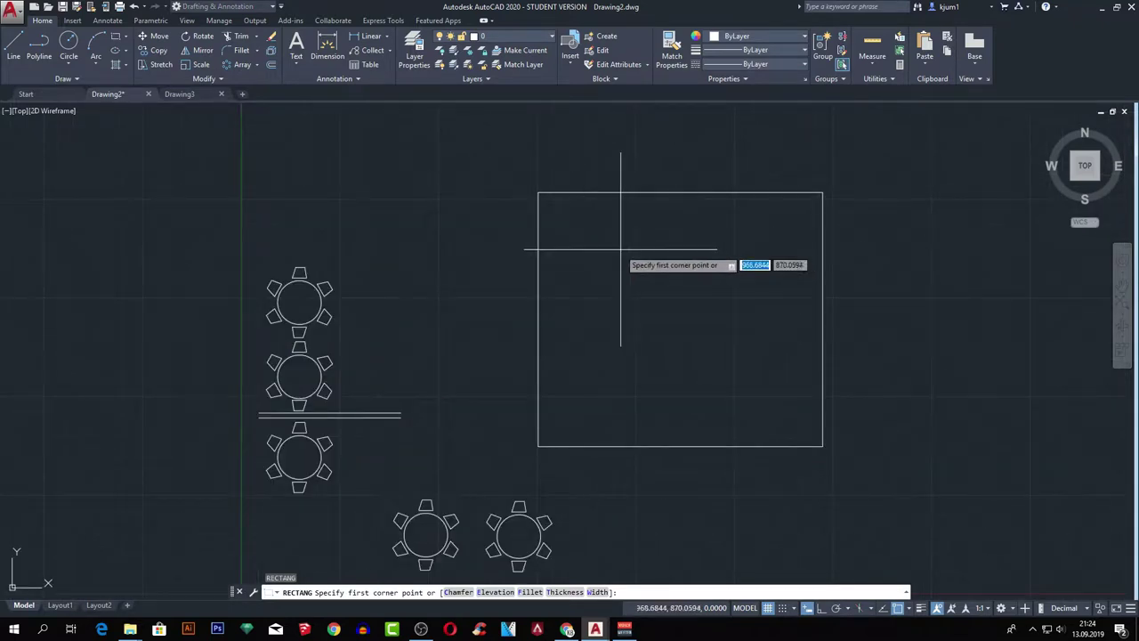
click(583, 252)
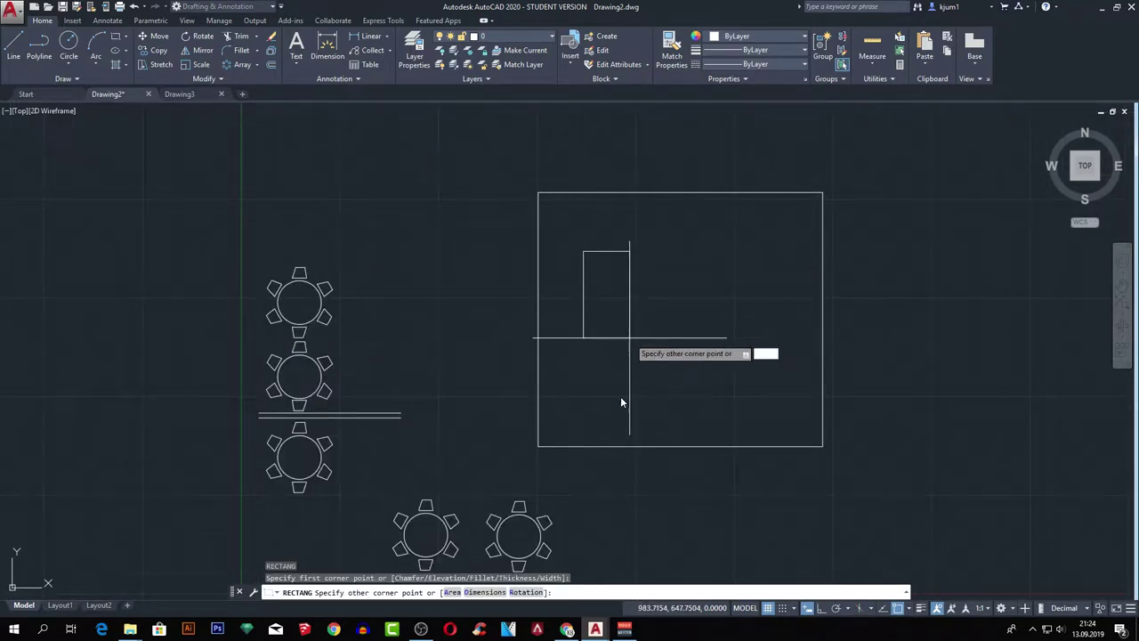
click(489, 595)
text(50)
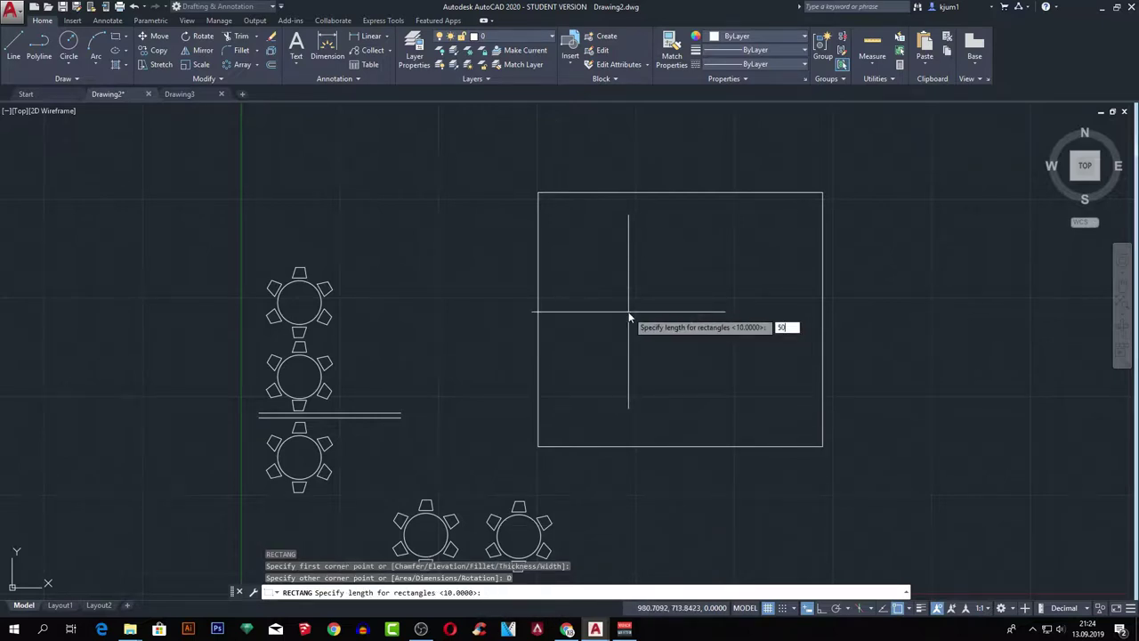
key(Return)
key(Return)
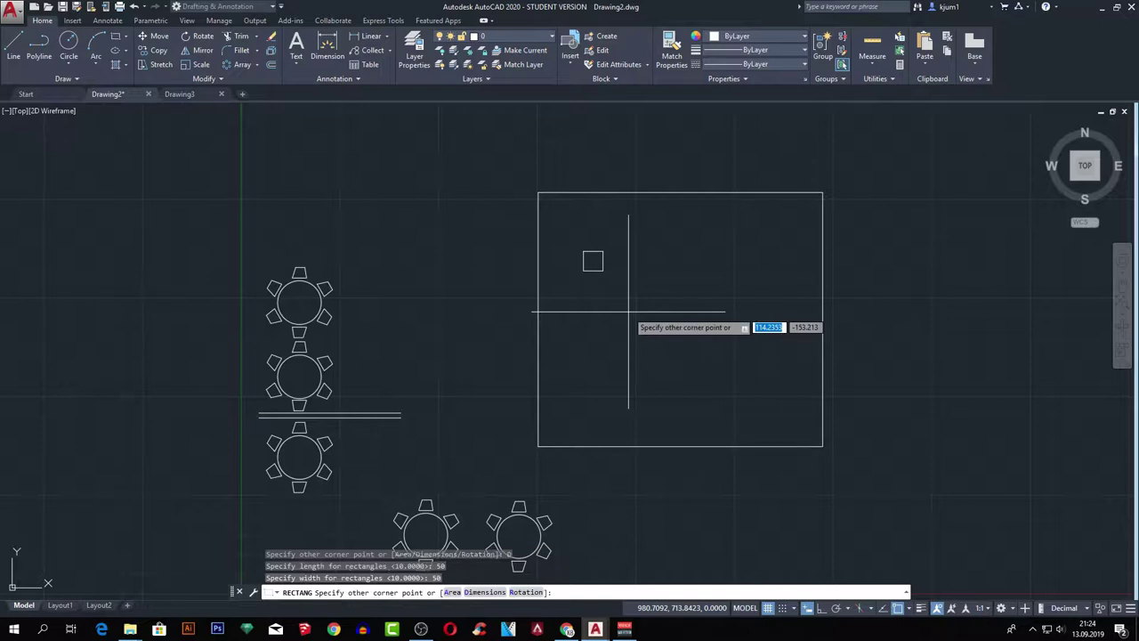
click(629, 312)
click(610, 279)
click(593, 262)
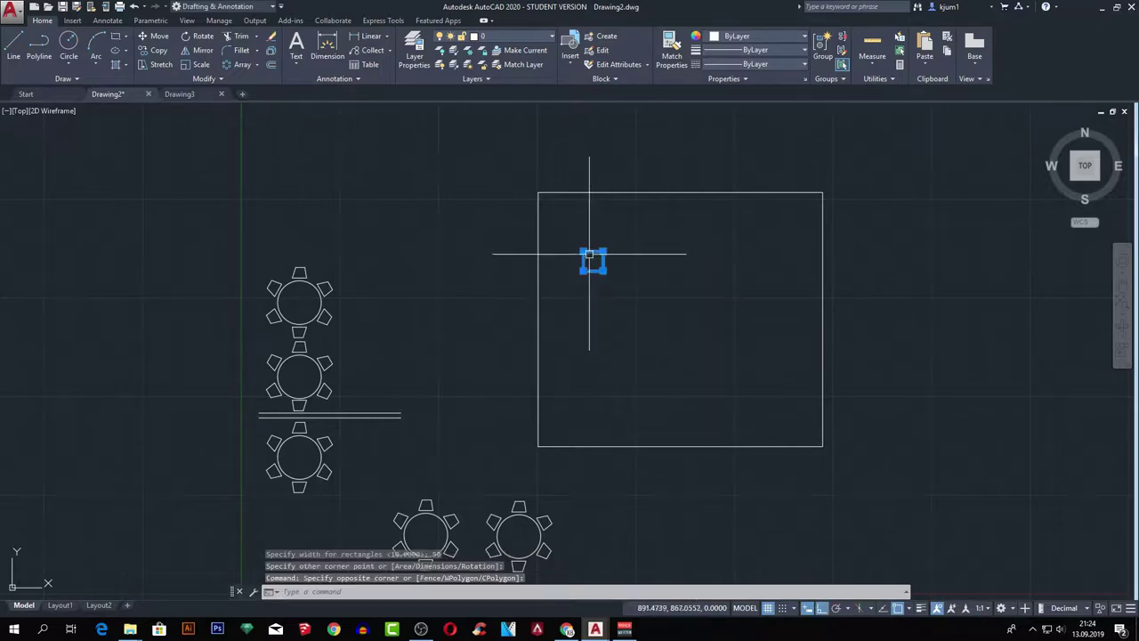
Move the 50 by 50 square toward the large rectangle's top-left corner and reselect it.
text(m)
key(Return)
click(581, 253)
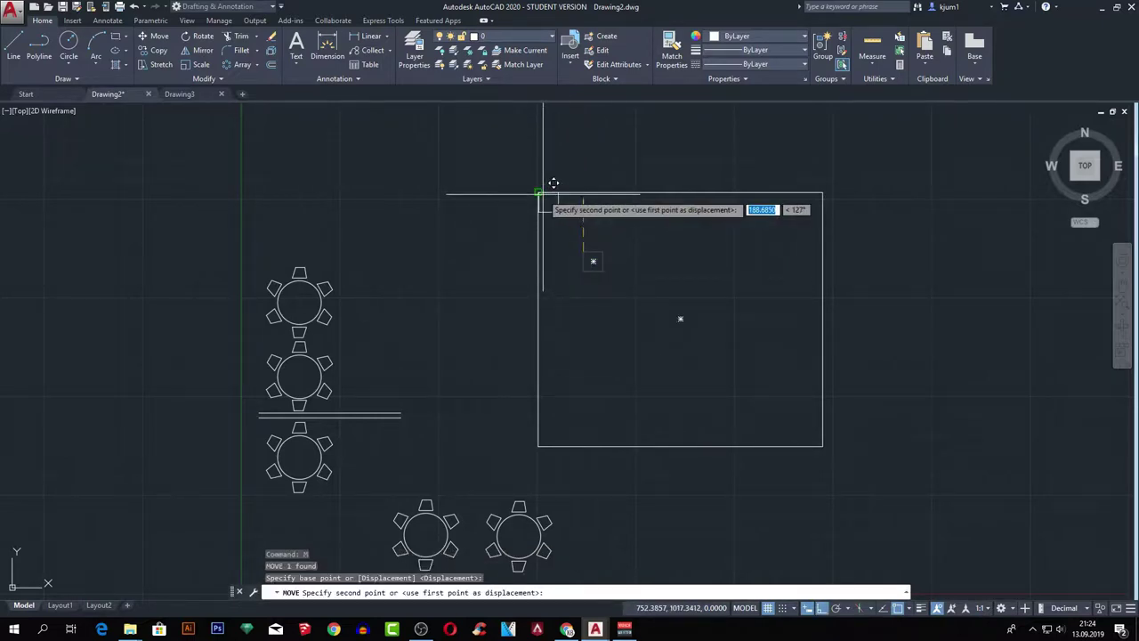
click(538, 193)
key(Escape)
click(550, 205)
key(Escape)
middle_drag(597, 231, 560, 246)
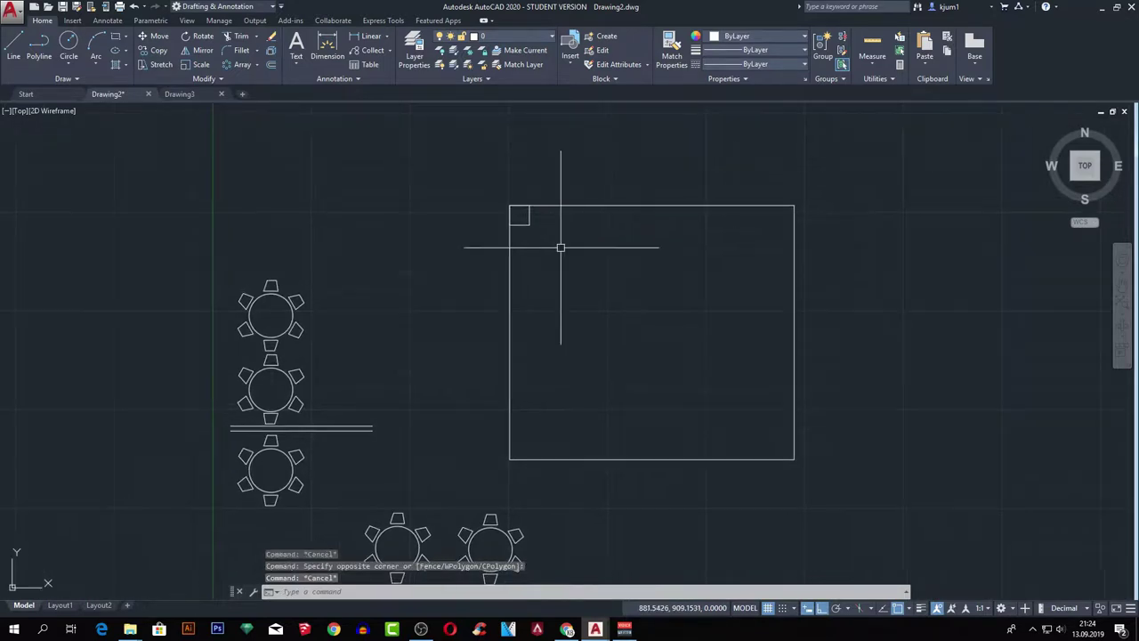
click(483, 178)
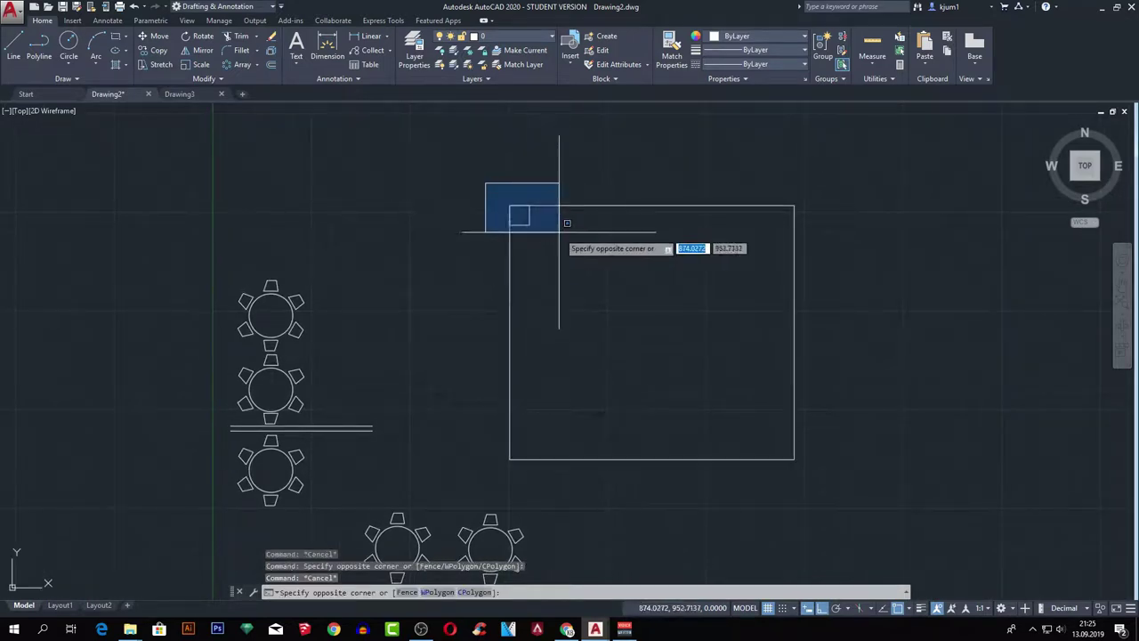
click(566, 242)
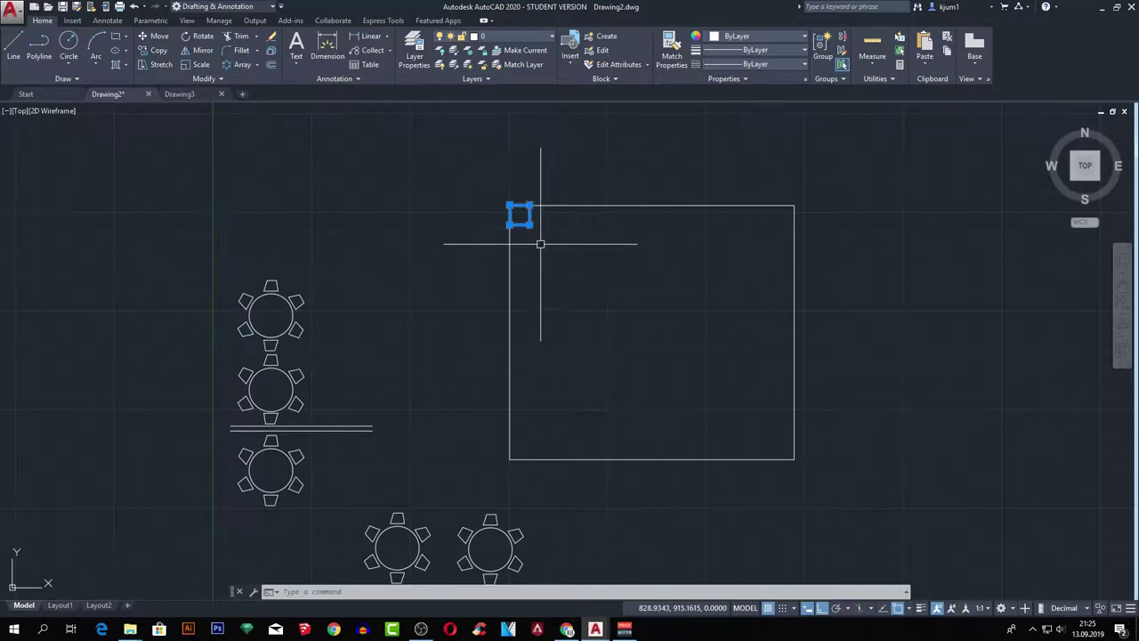
Snap the square's corner exactly onto the rectangle's top-left corner, then select the square again.
text(m)
key(Return)
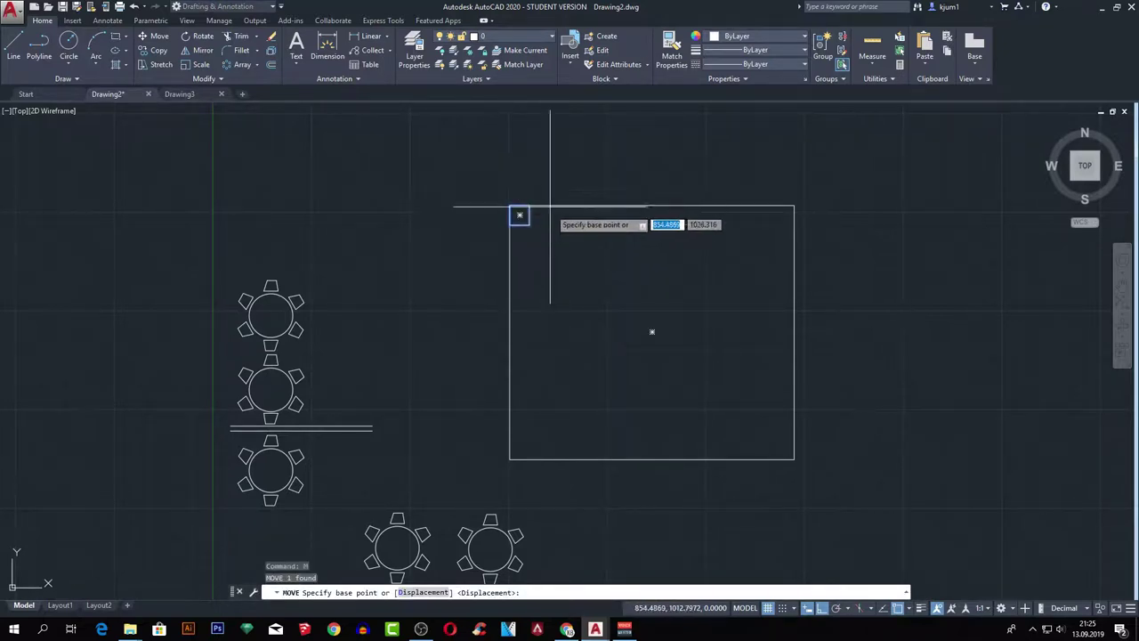
click(520, 216)
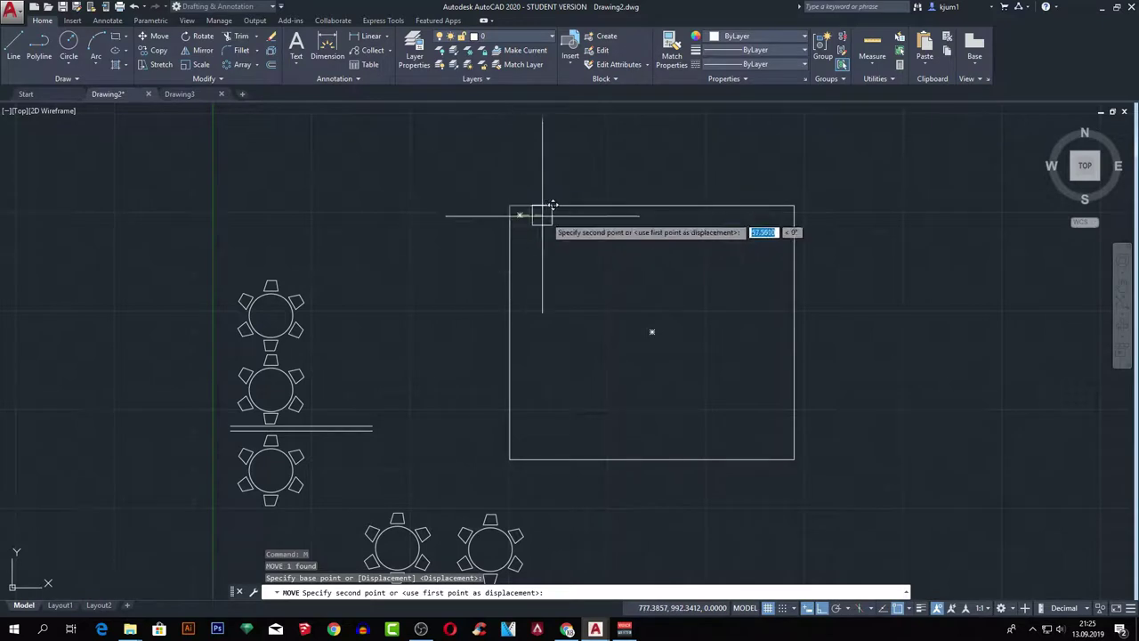
click(509, 207)
click(511, 206)
text(c)
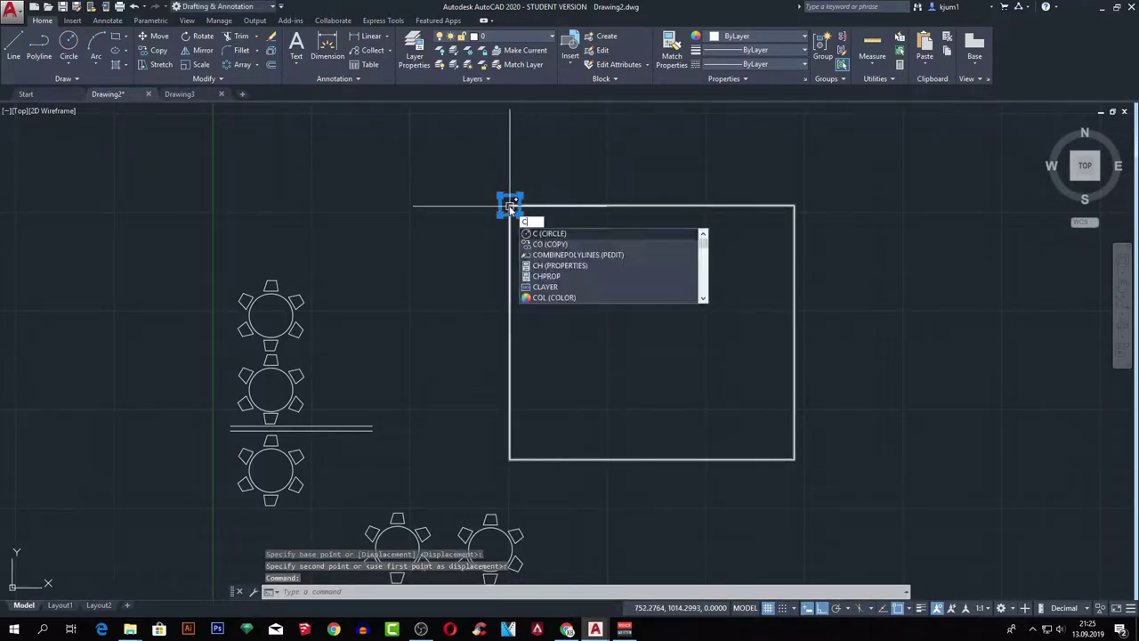
click(511, 205)
key(Escape)
click(485, 167)
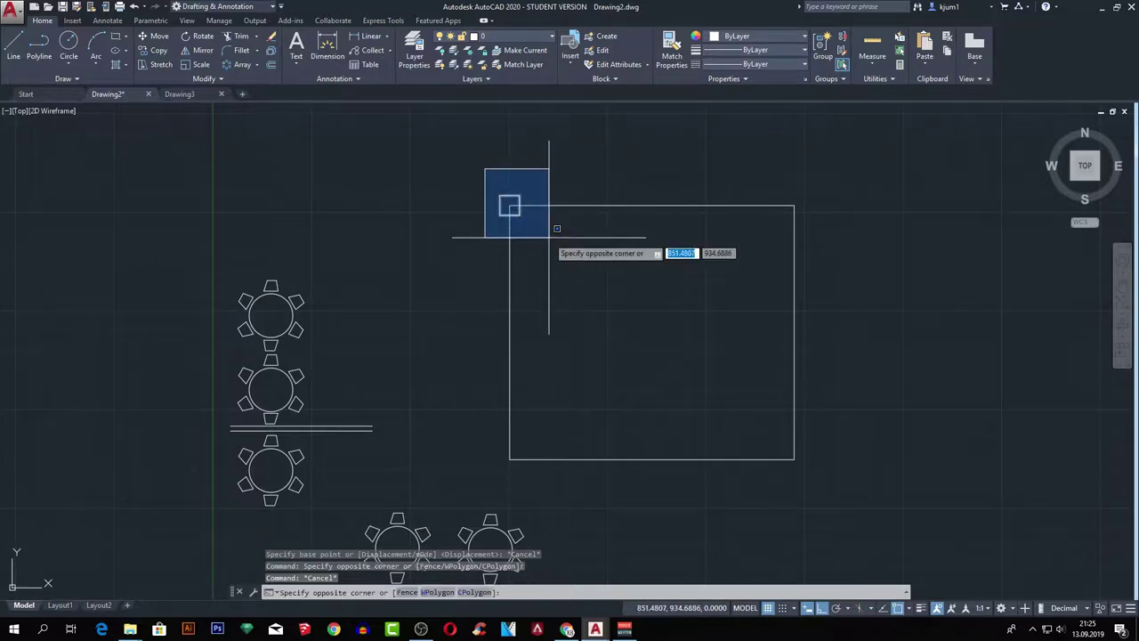
click(545, 241)
click(598, 36)
text(Kolon 50x50)
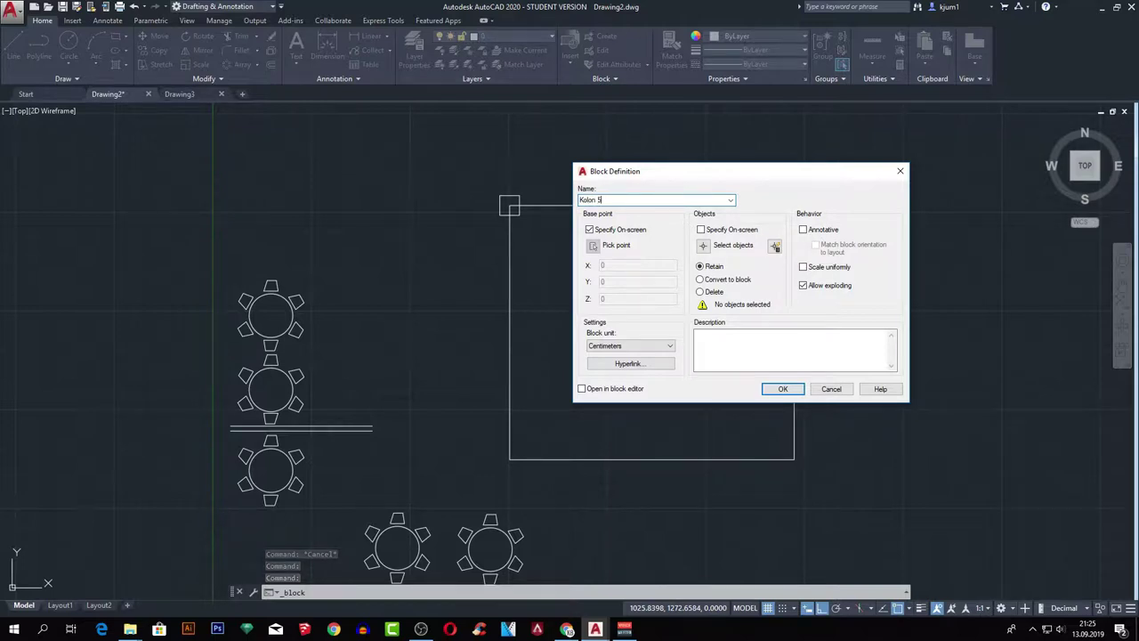
Make the square a block named 'Kolon 50x50' with its base point at the rectangle's top-left corner.
click(704, 248)
click(509, 204)
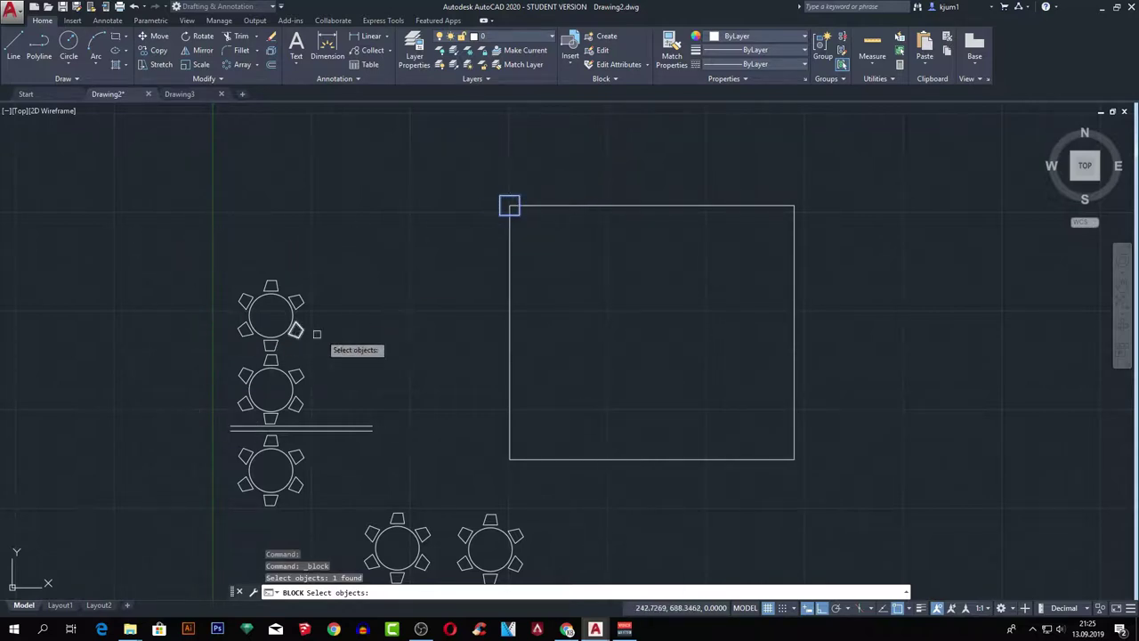
key(Return)
text(kolon 50x50lik beton)
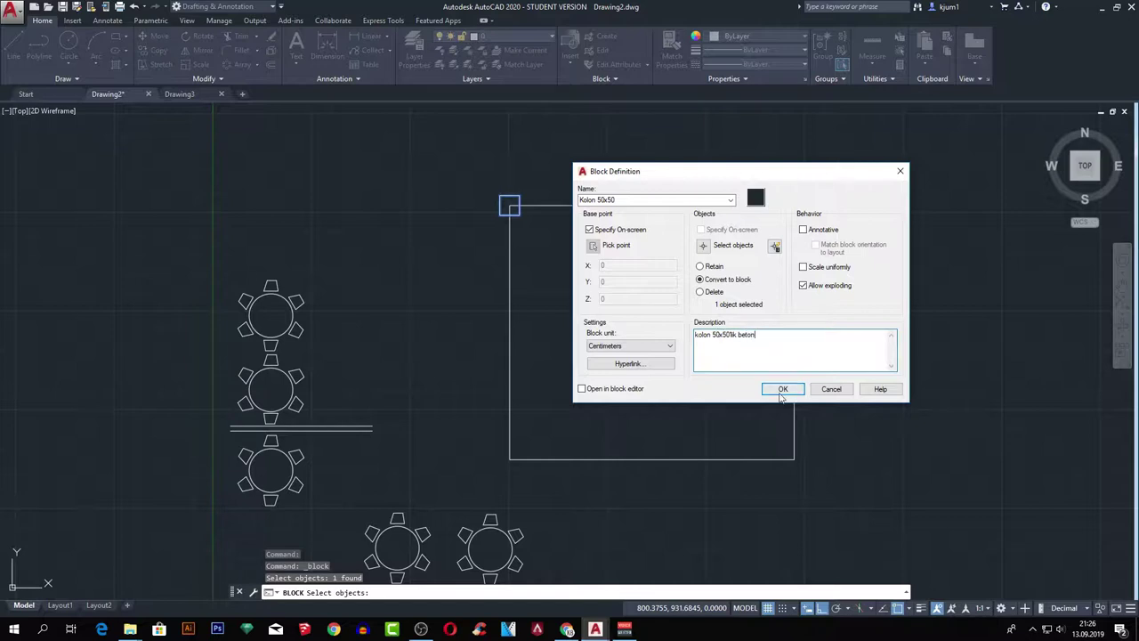
click(781, 394)
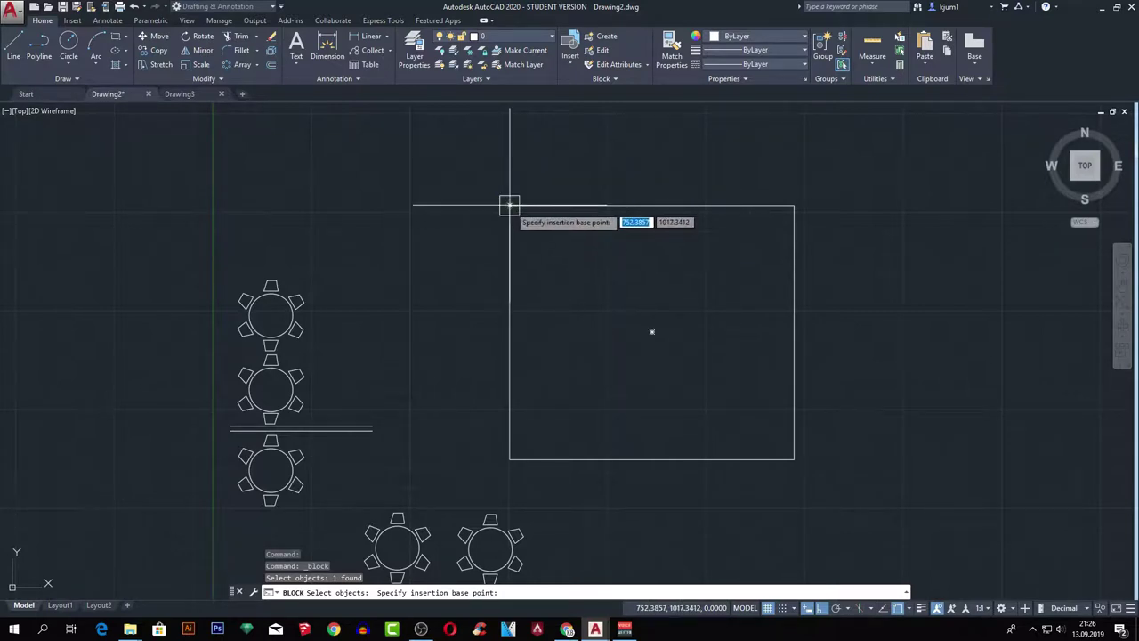
click(510, 205)
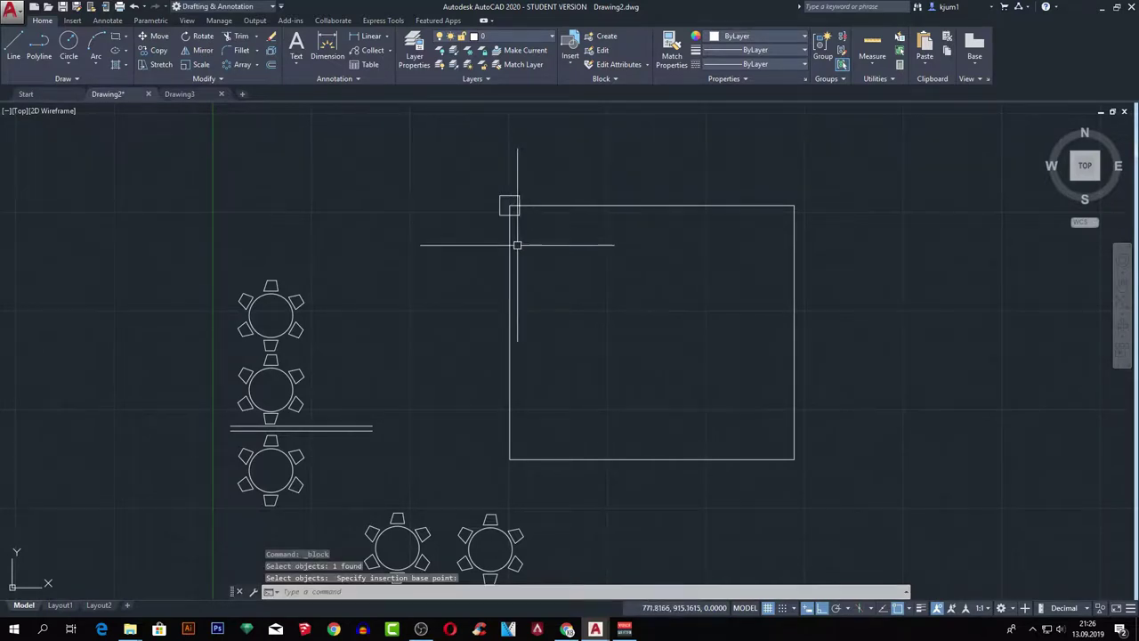
click(509, 205)
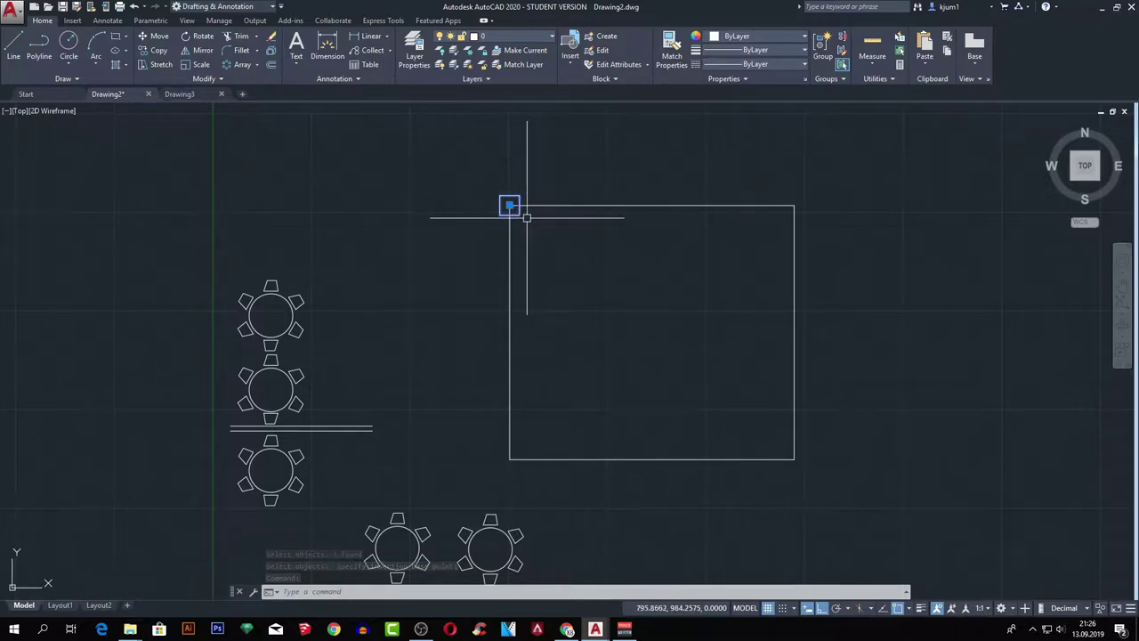
Copy the Kolon 50x50 block to the top-right, bottom-right and bottom-left corners.
key(Escape)
click(509, 205)
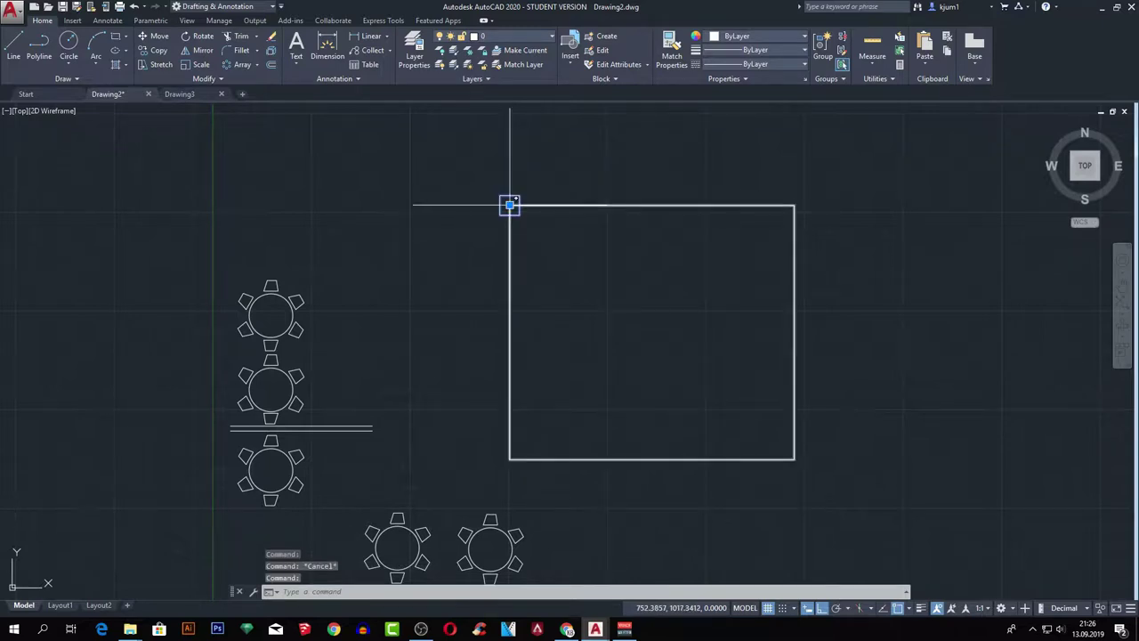
text(co)
key(Return)
click(509, 205)
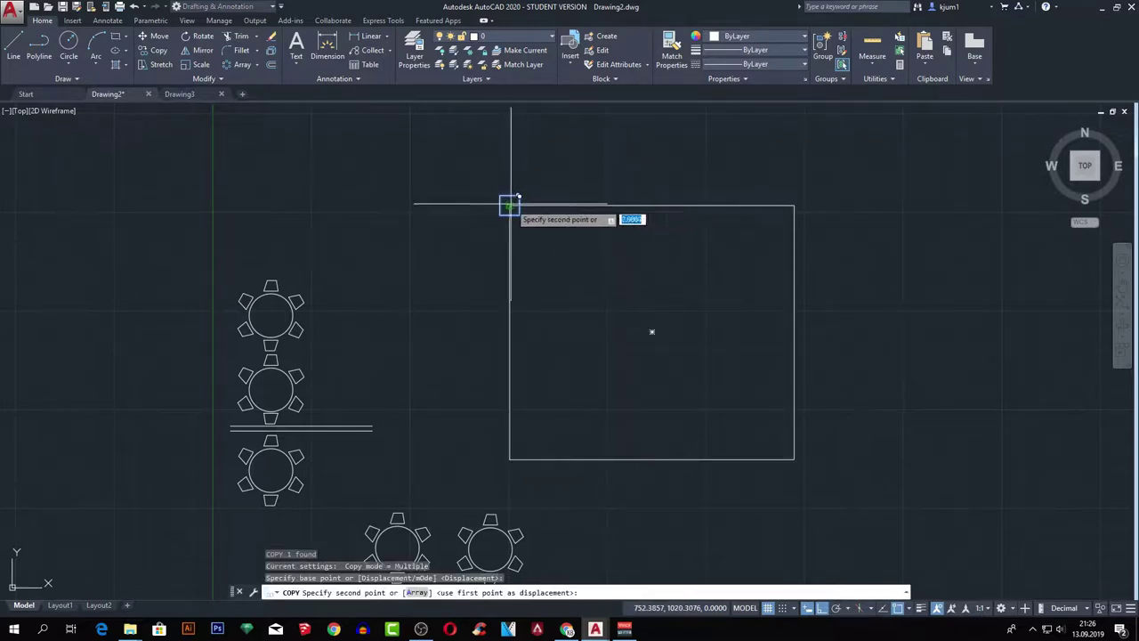
click(794, 205)
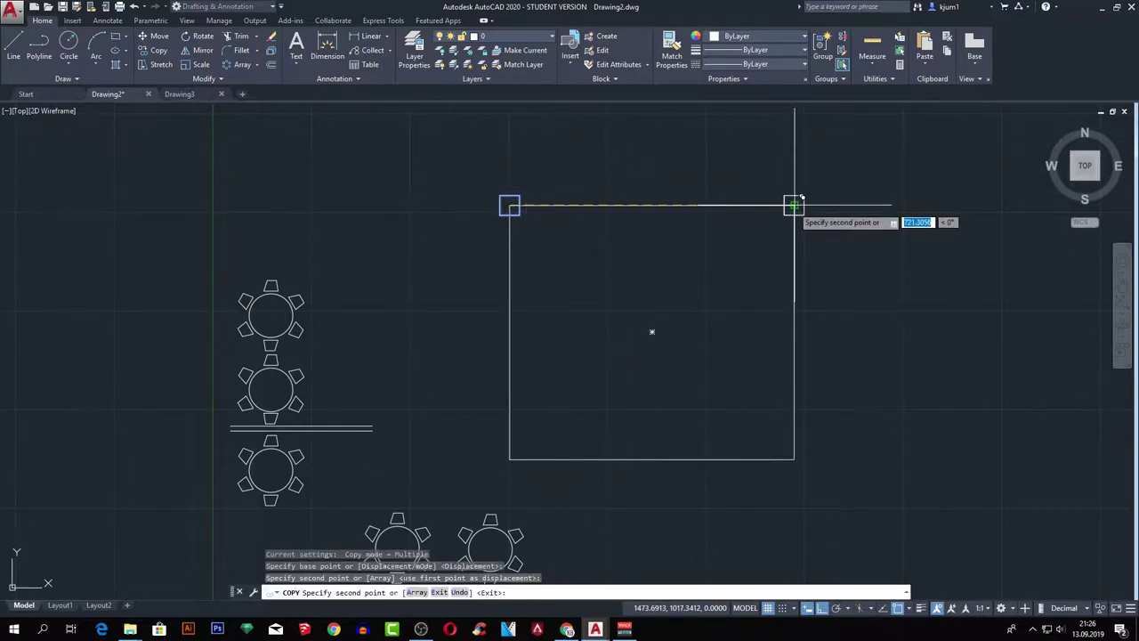
key(F8)
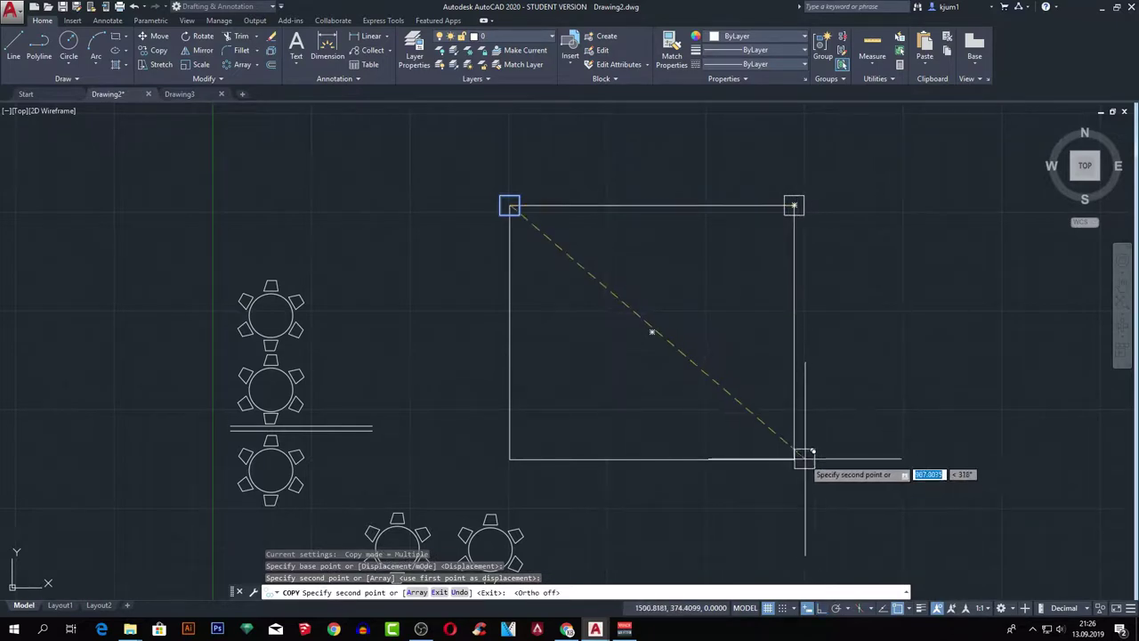
click(794, 460)
click(509, 459)
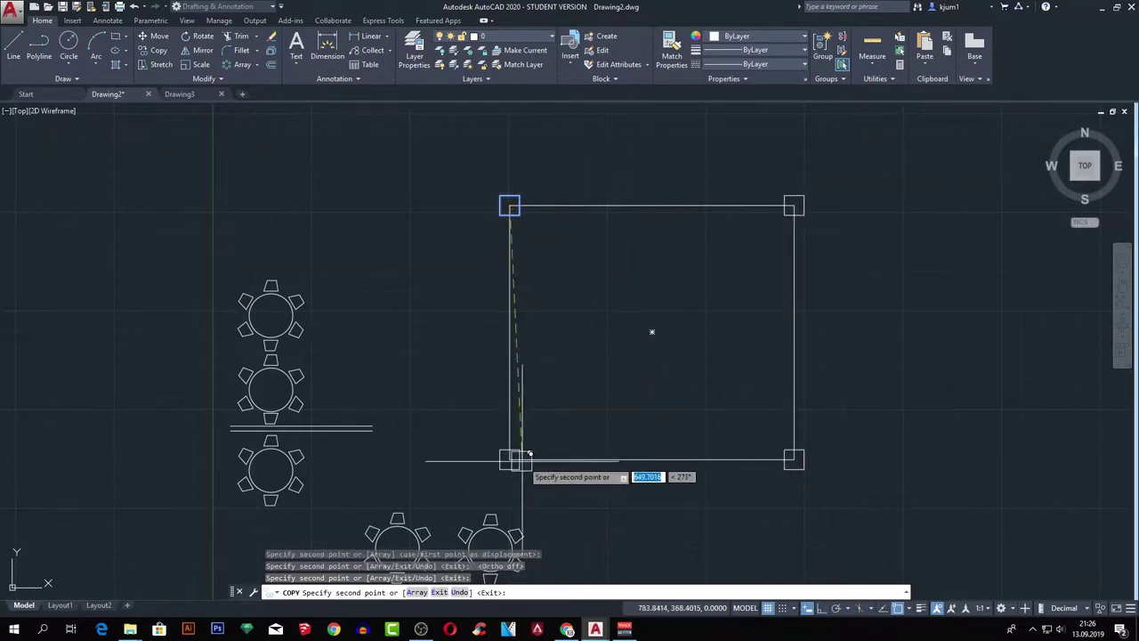
key(Escape)
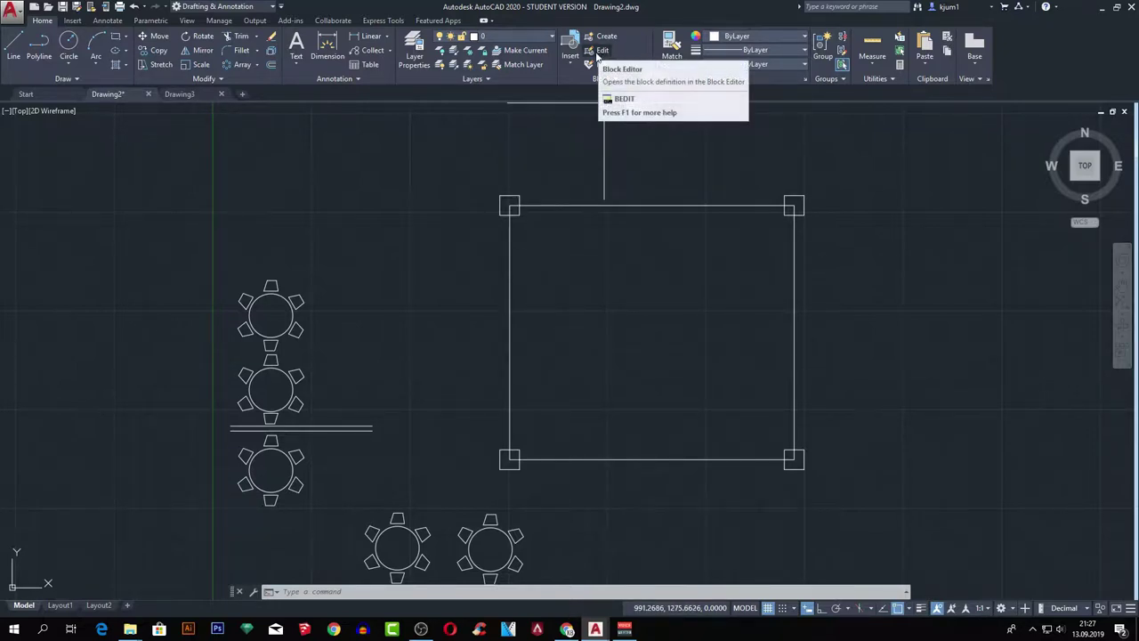
Open the Kolon 50x50 block in the Block Editor.
click(509, 202)
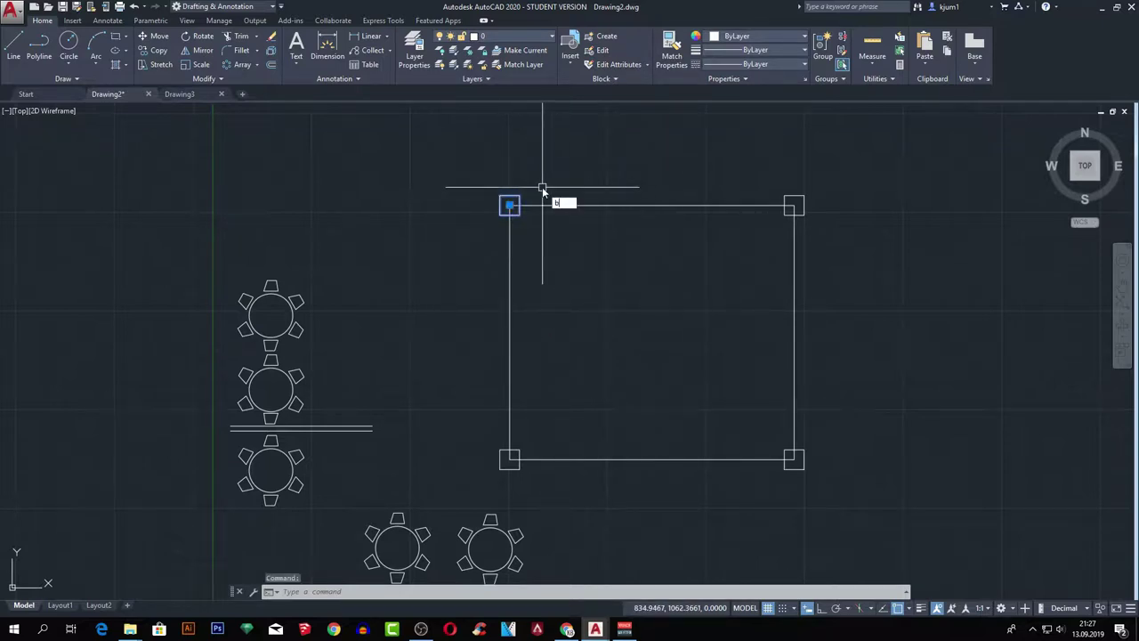
key(Return)
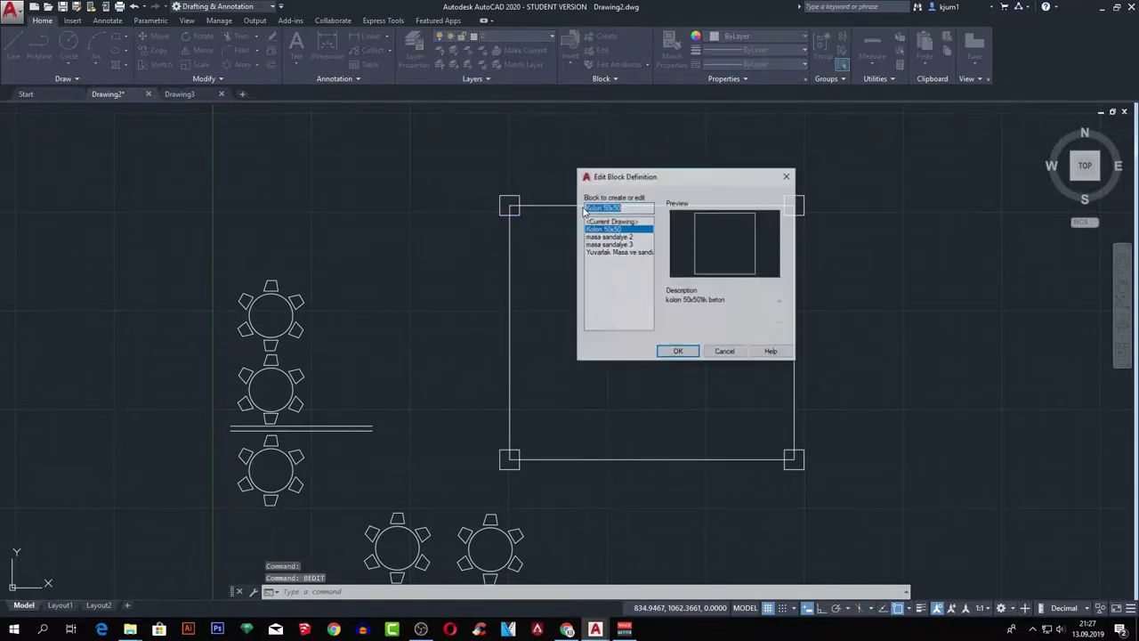
click(678, 352)
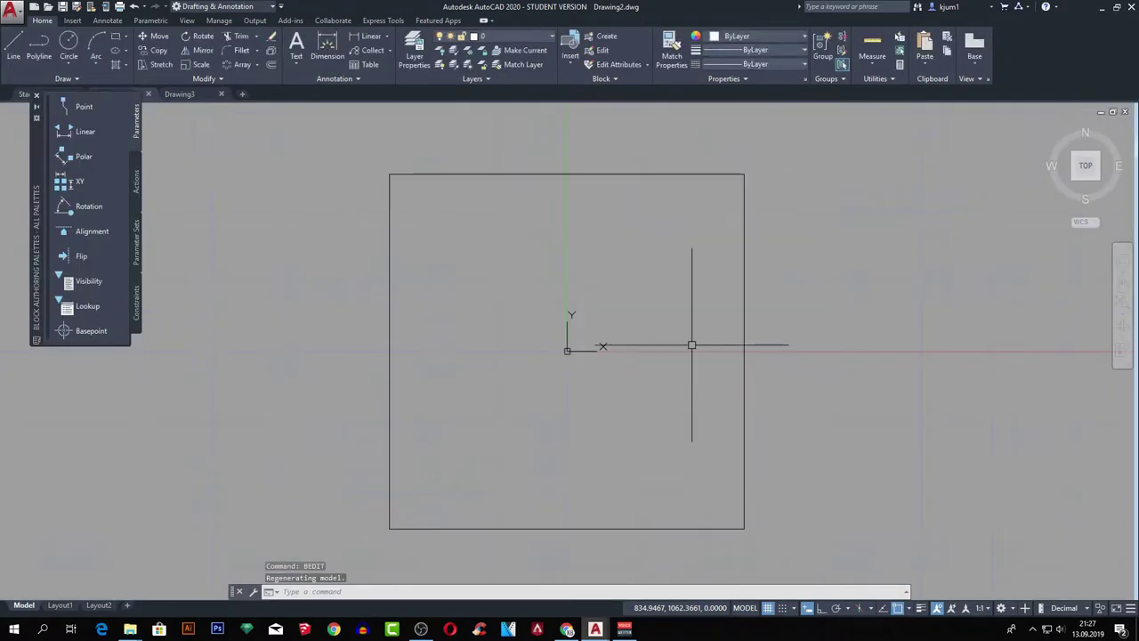
scroll(666, 350, down, 2)
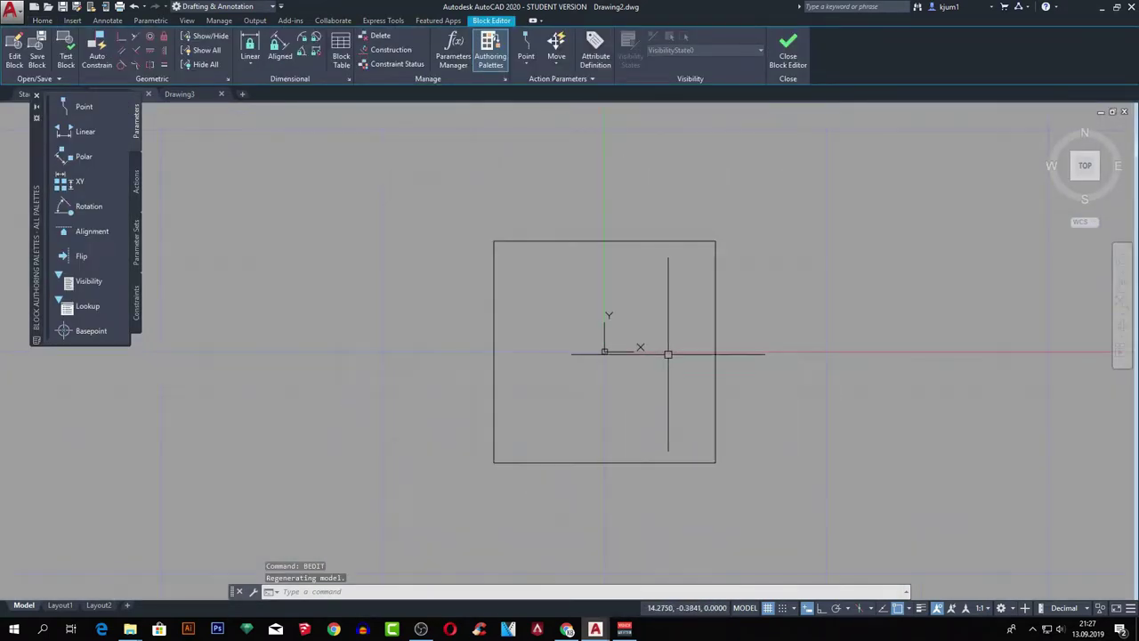
scroll(666, 350, down, 4)
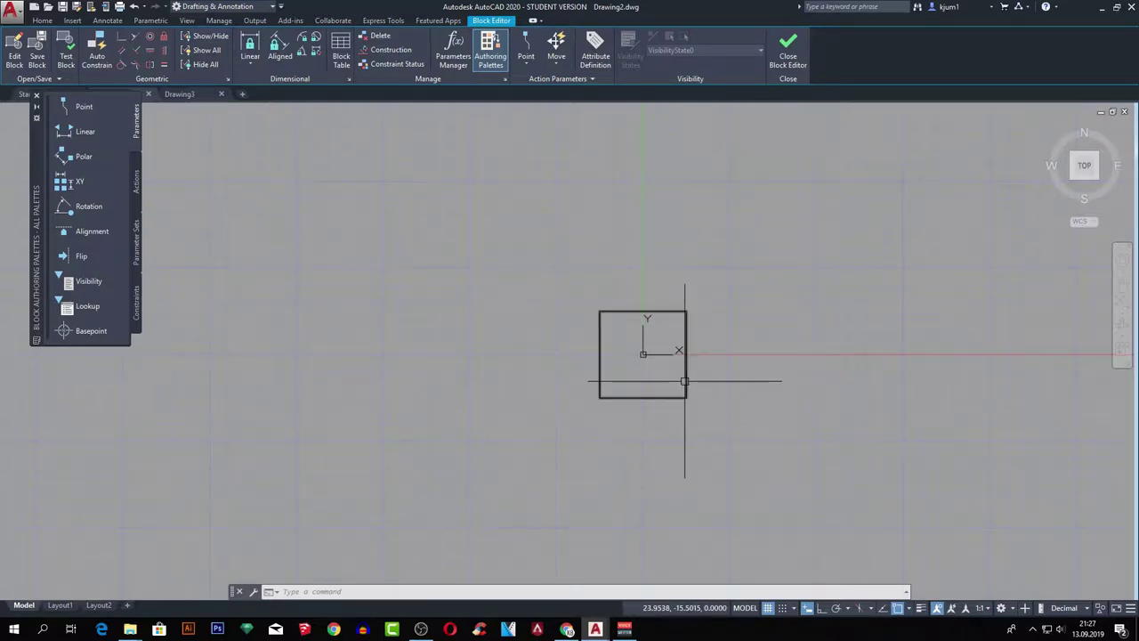
Stretch the square's bottom edge down 10, its right edge out 10, then back in 30.
click(685, 383)
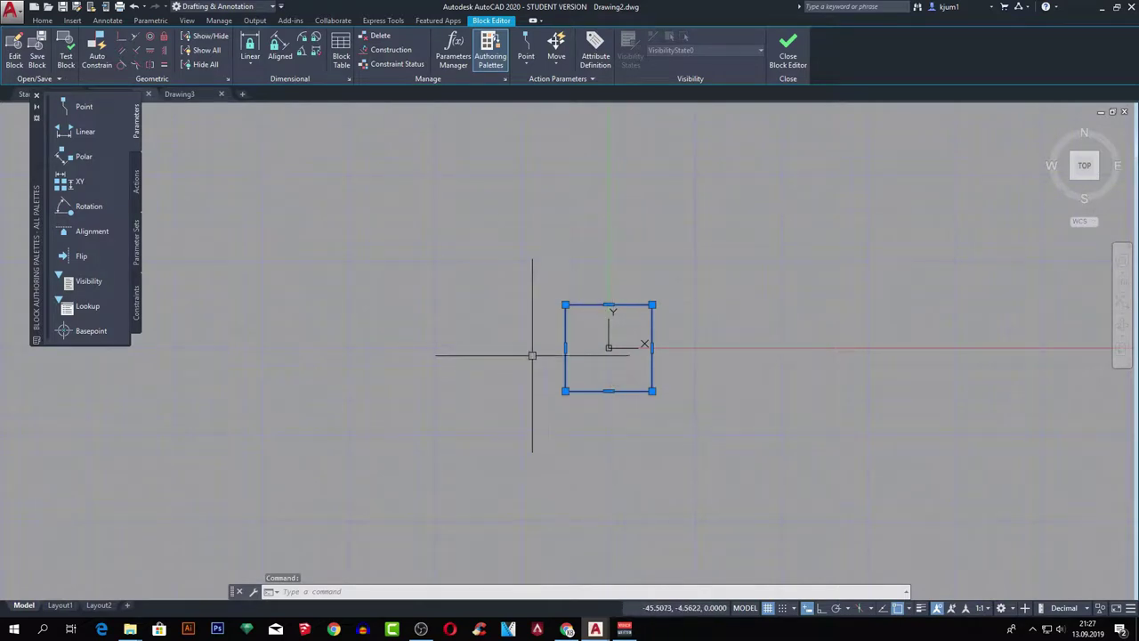
click(609, 390)
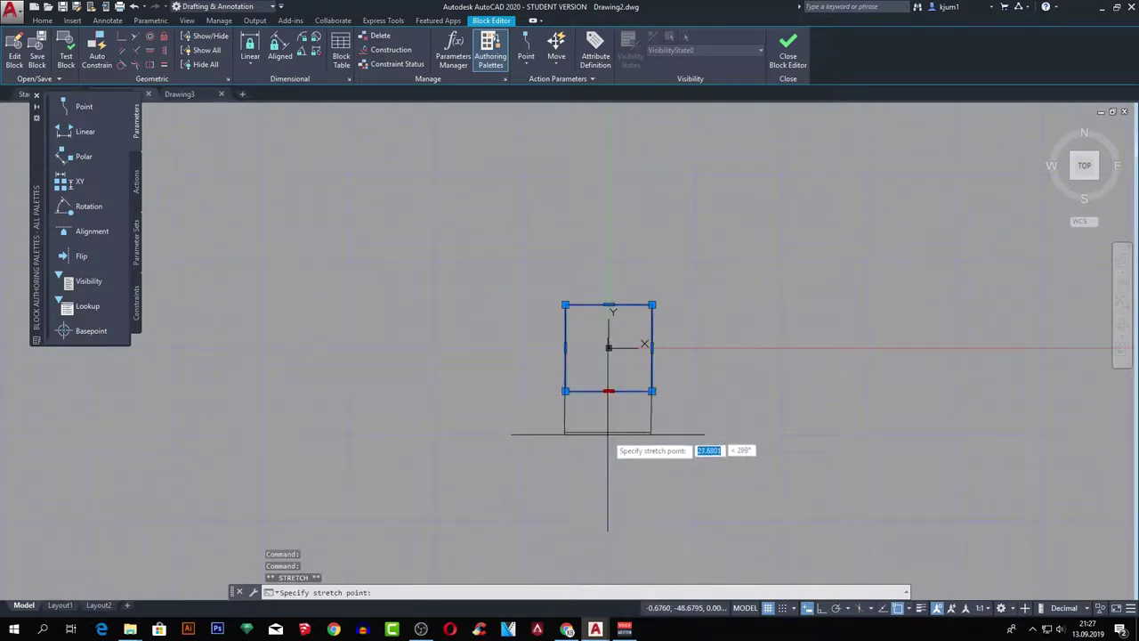
key(F8)
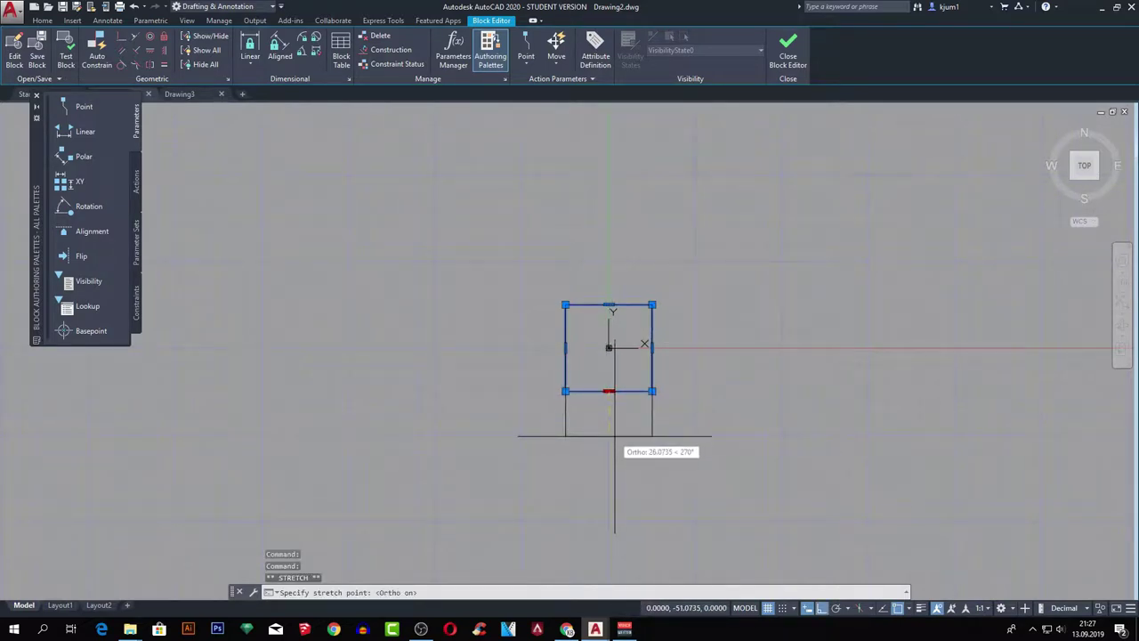
text(10)
key(Return)
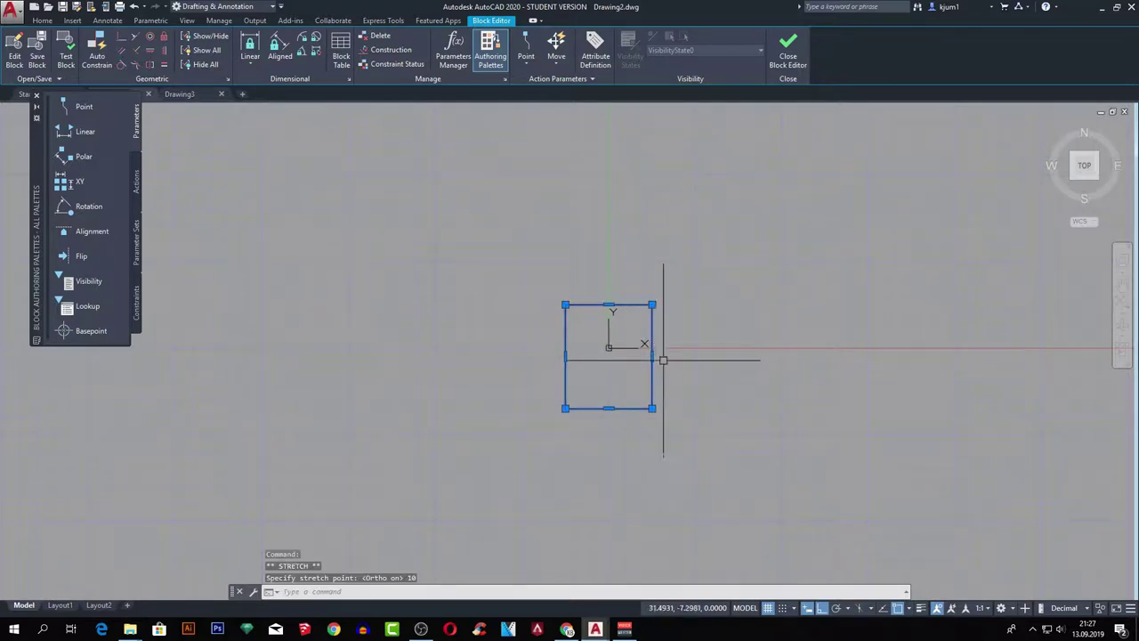
click(654, 356)
text(10)
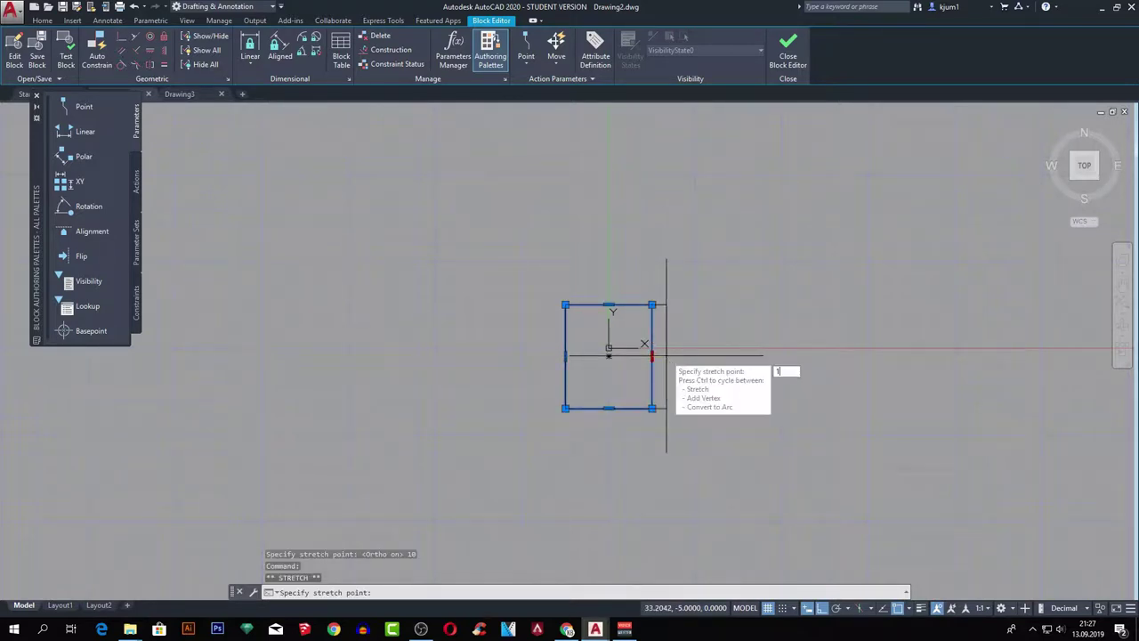
key(Return)
click(671, 354)
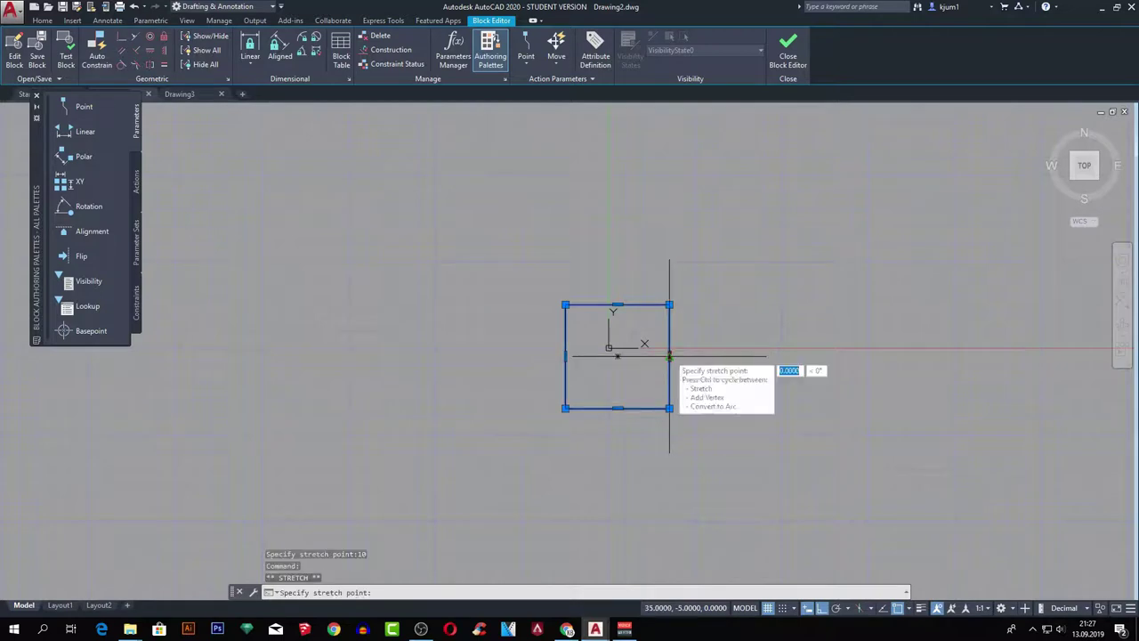
text(30)
key(Return)
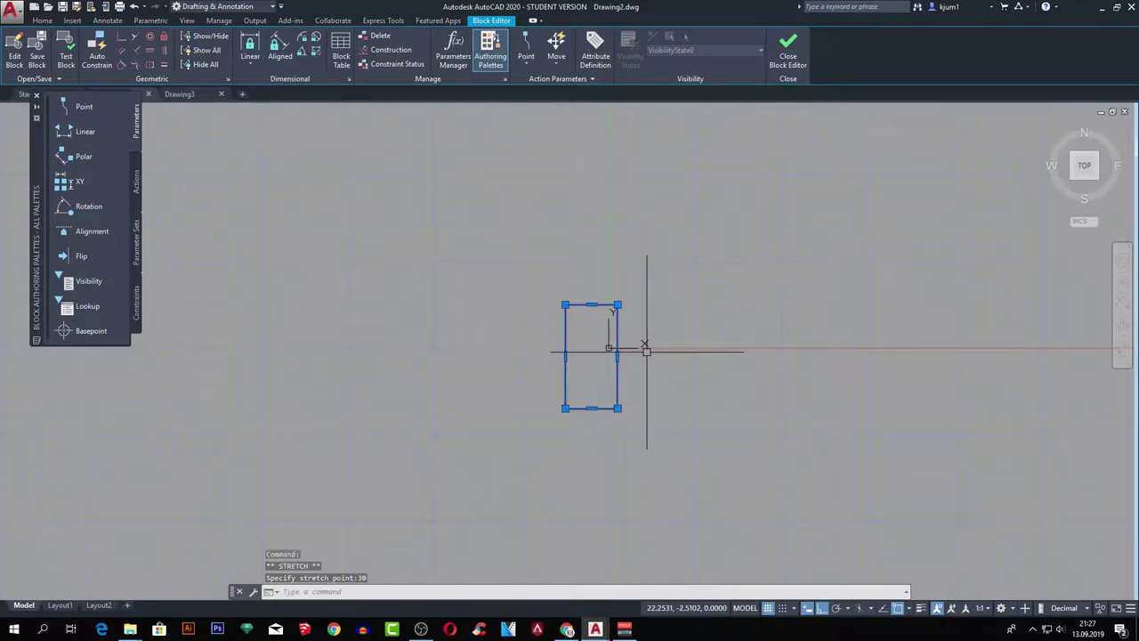
key(Escape)
key(Escape)
text(l)
key(Return)
Add aligned dimensions to check the rectangle: 30 wide and 60 tall.
click(565, 304)
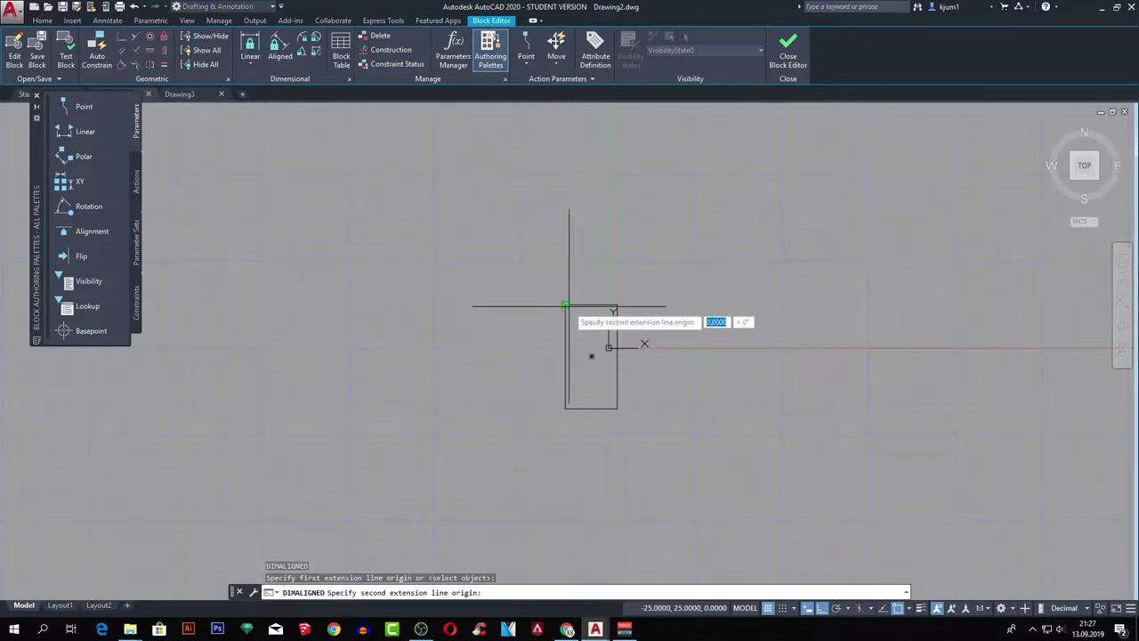
click(616, 304)
scroll(613, 301, up, 2)
click(602, 285)
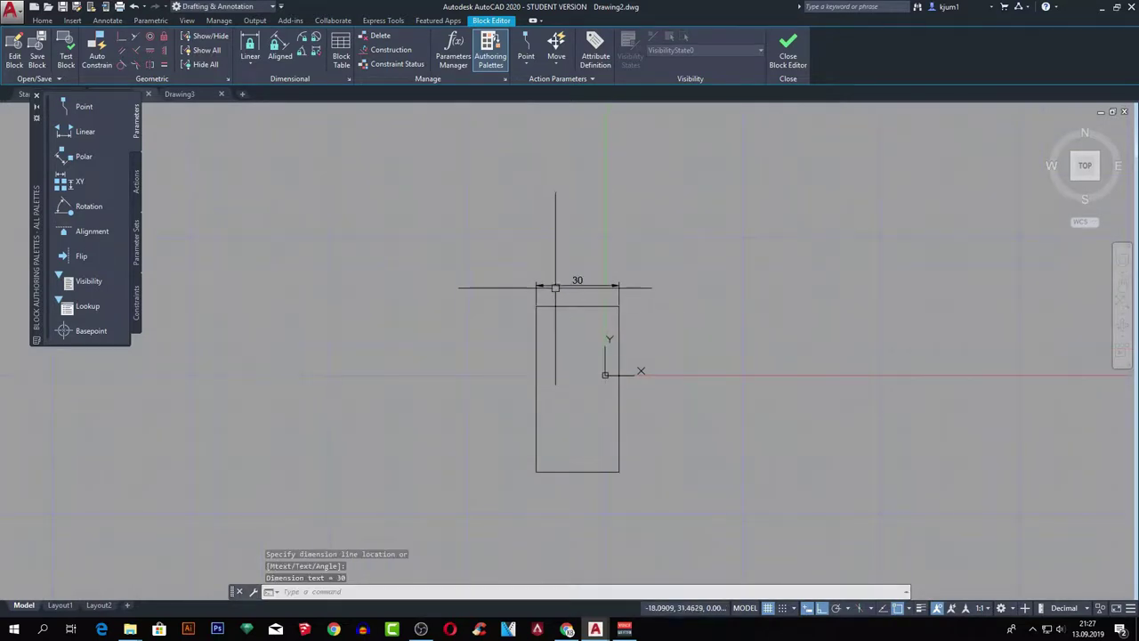
key(Return)
click(537, 306)
click(535, 472)
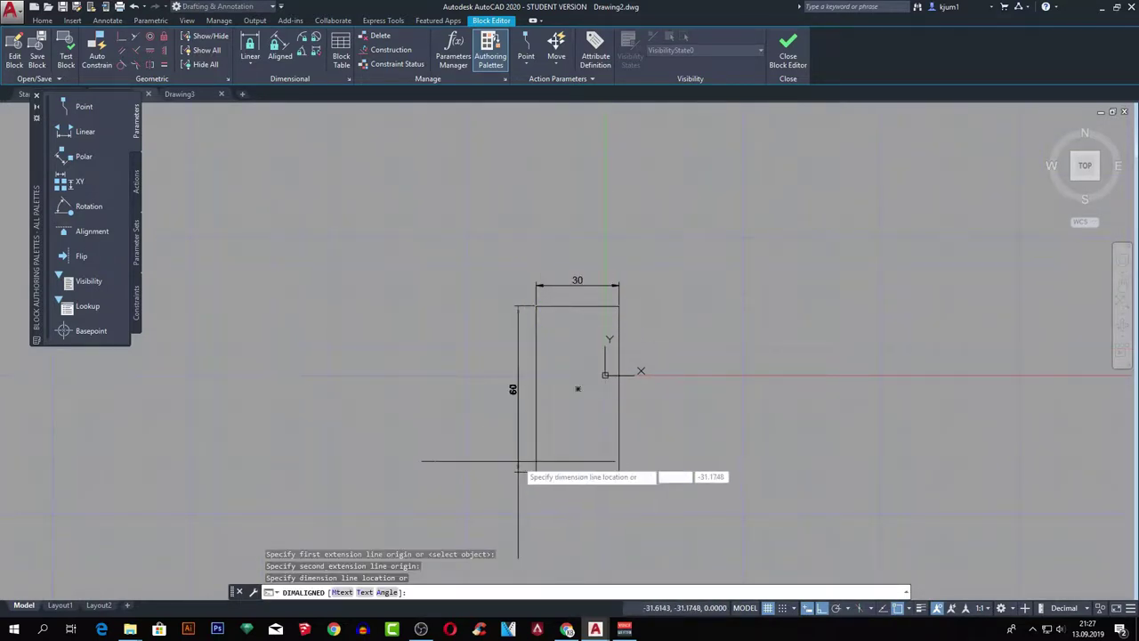
click(516, 387)
Delete the 30 and 60 dimensions so only the plain outline remains.
click(577, 283)
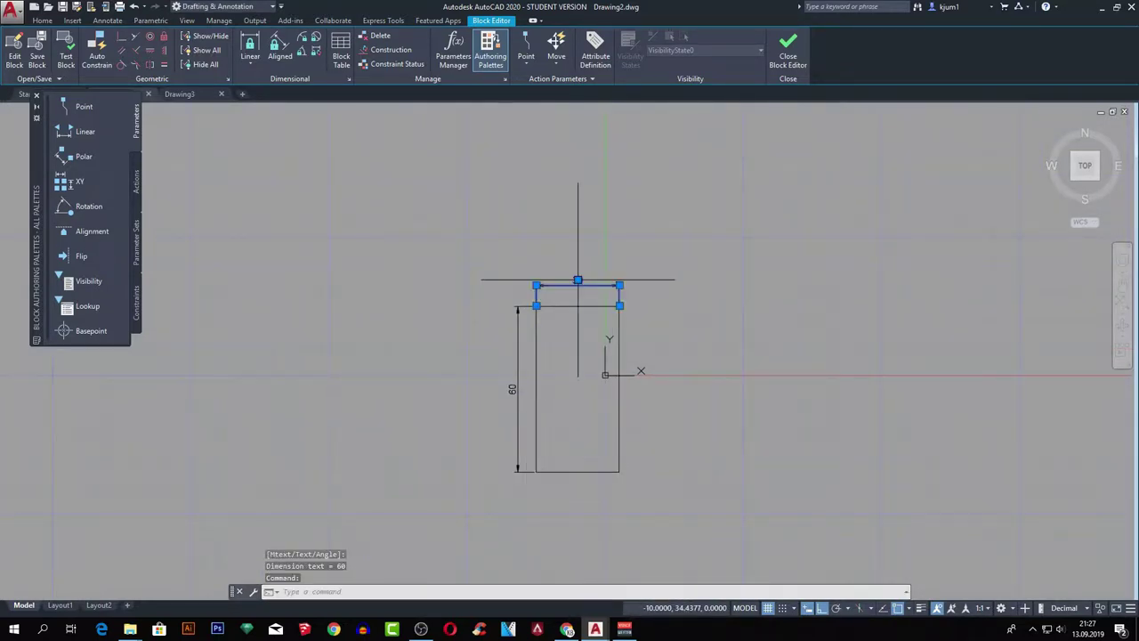
key(Delete)
click(519, 321)
key(Delete)
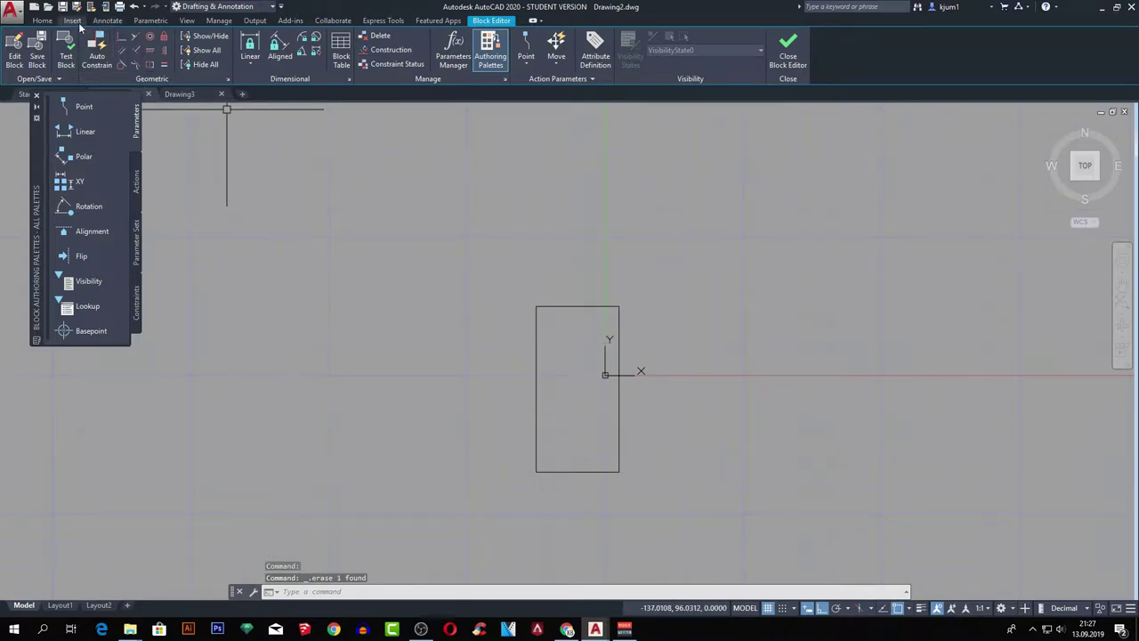
click(54, 23)
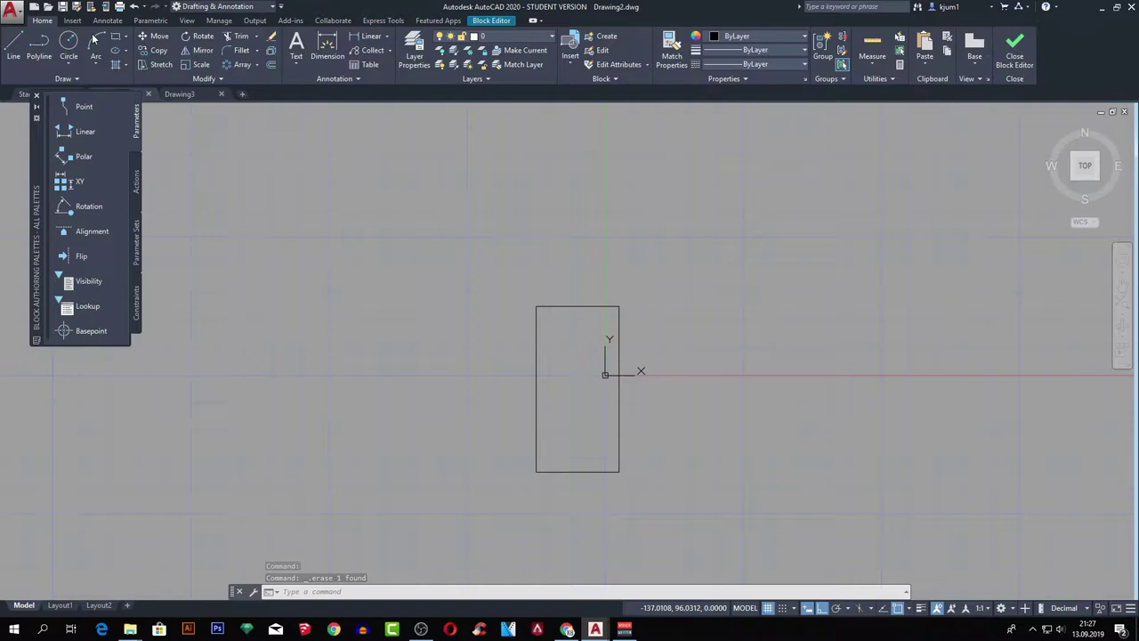
Fill the 30 by 60 column rectangle with diagonal hatching, then close the Block Editor.
click(126, 64)
click(142, 96)
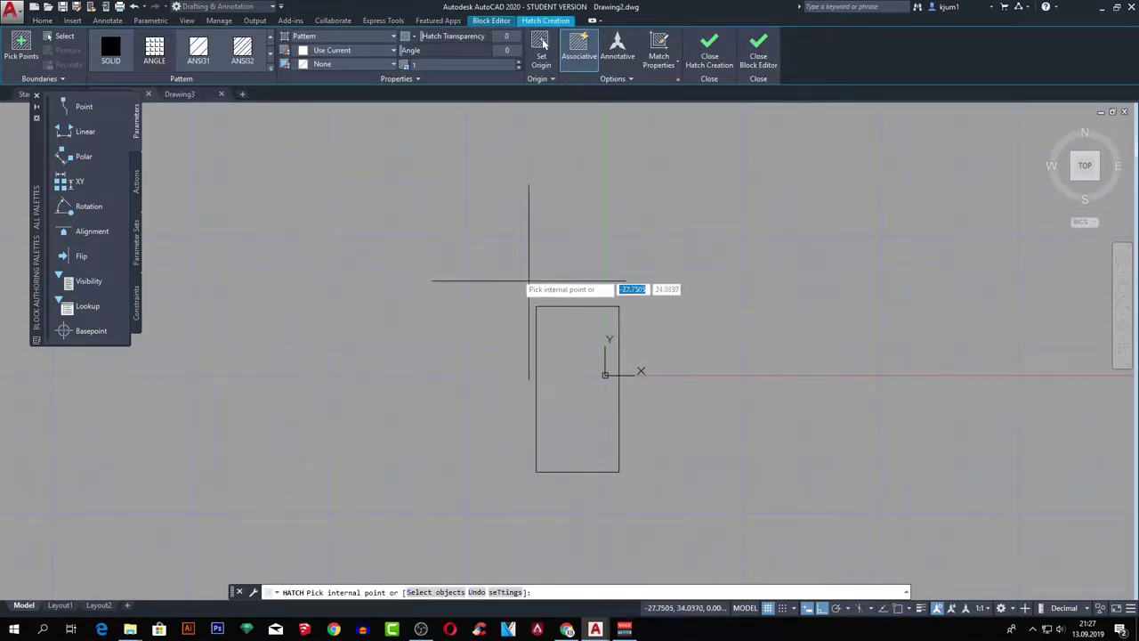
click(59, 36)
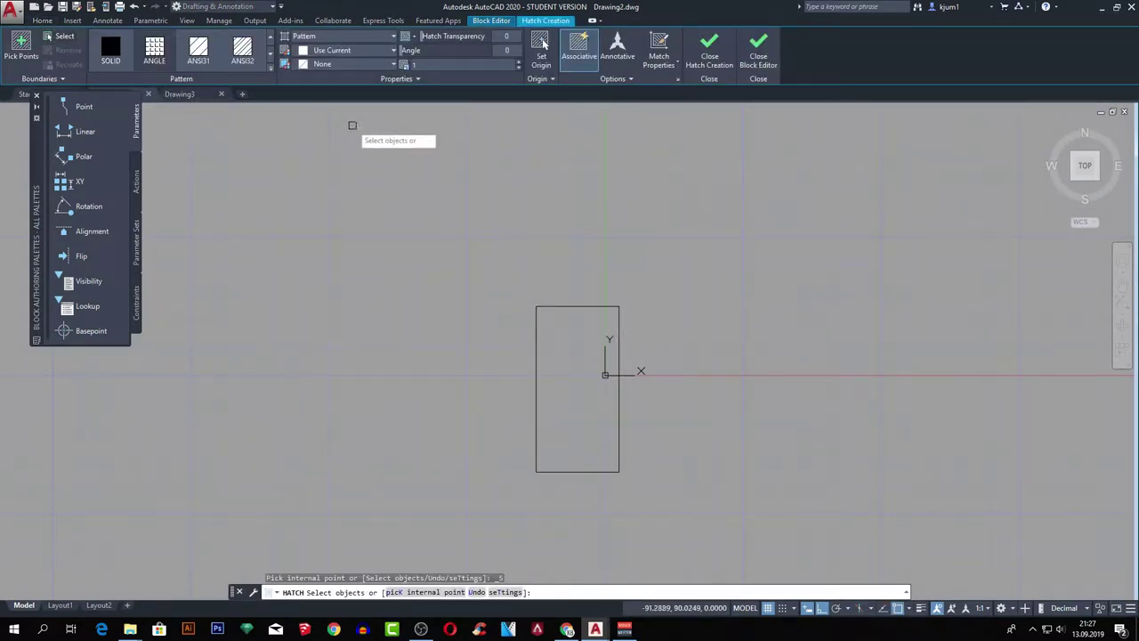
click(272, 57)
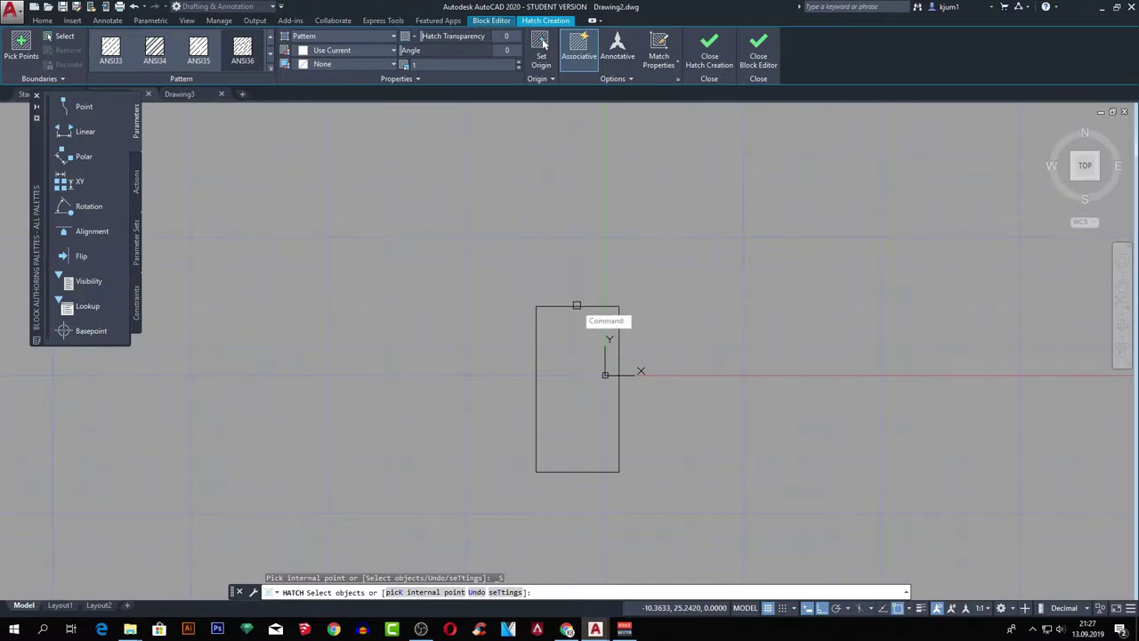
click(577, 305)
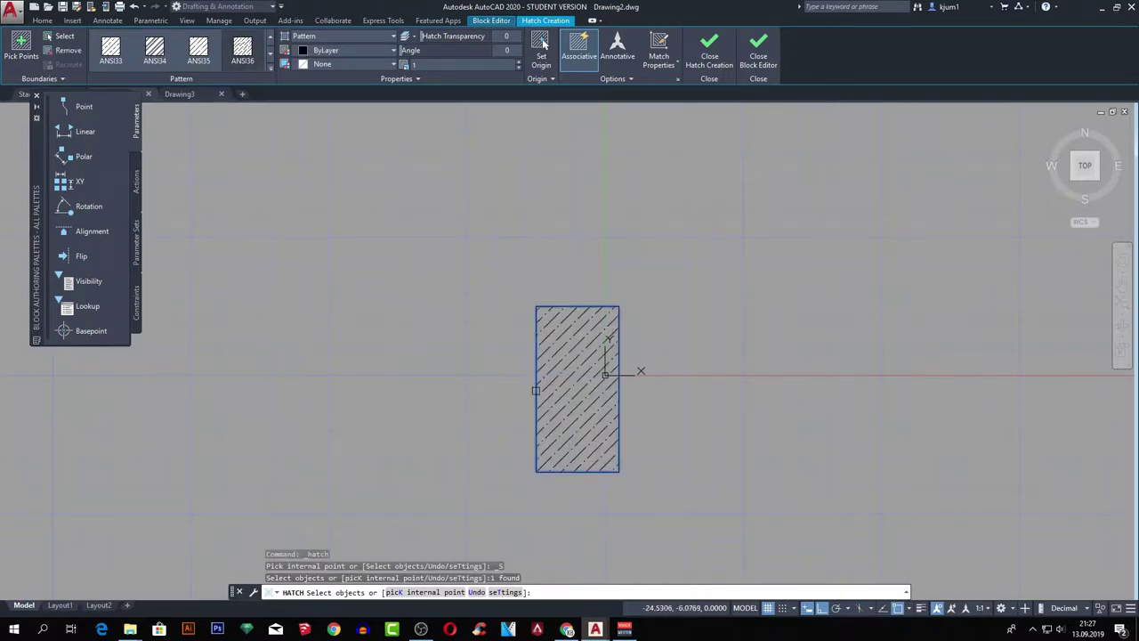
key(Return)
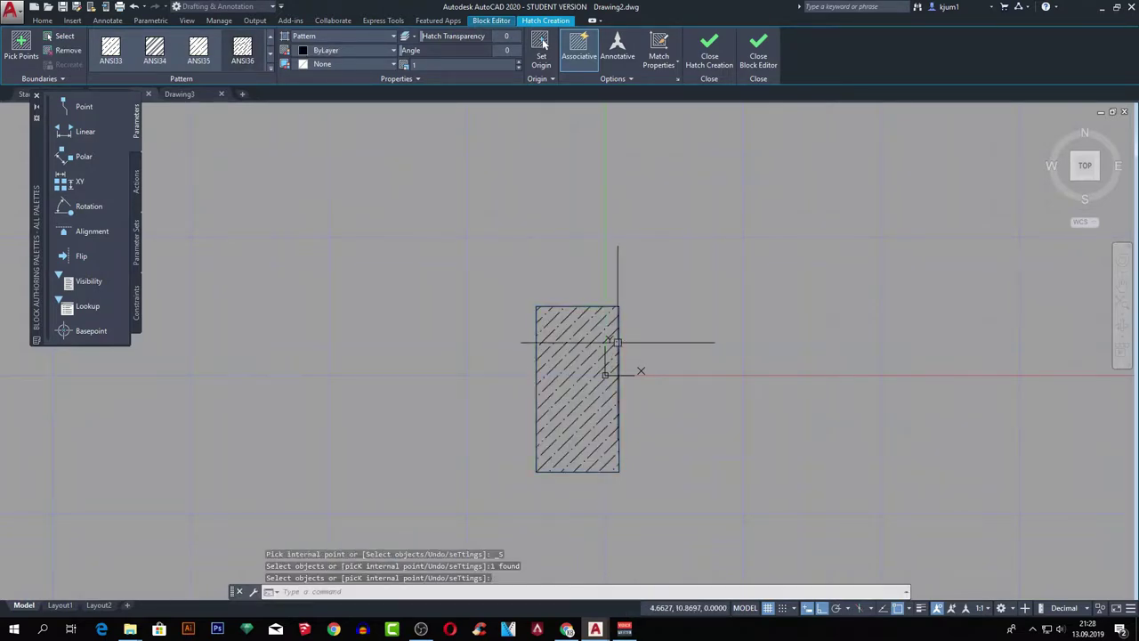
click(472, 274)
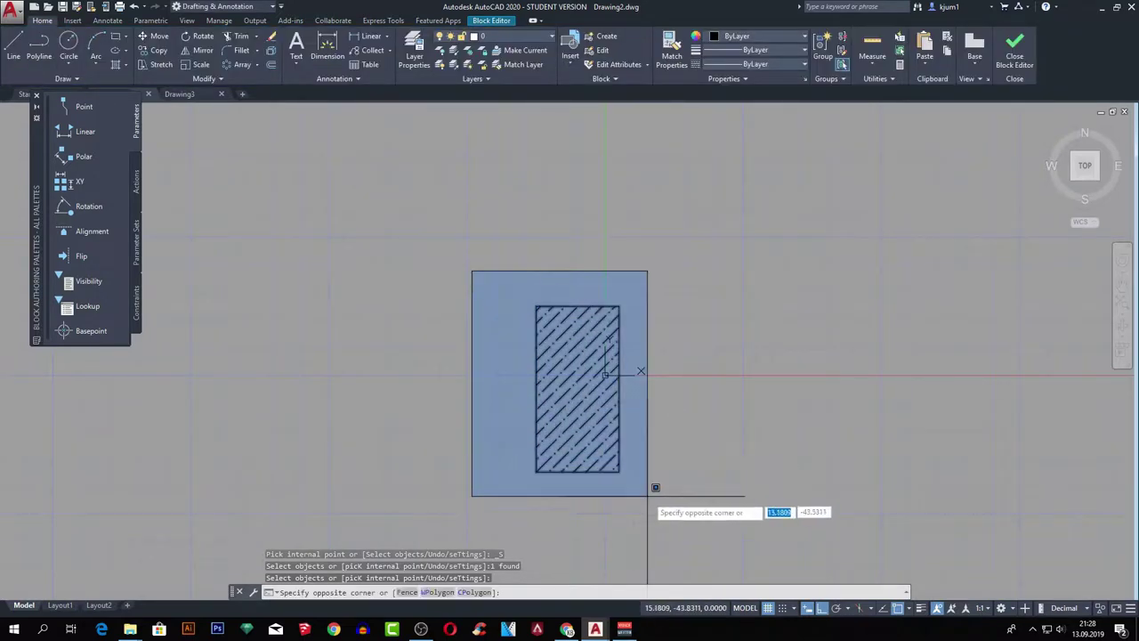
click(654, 488)
key(Escape)
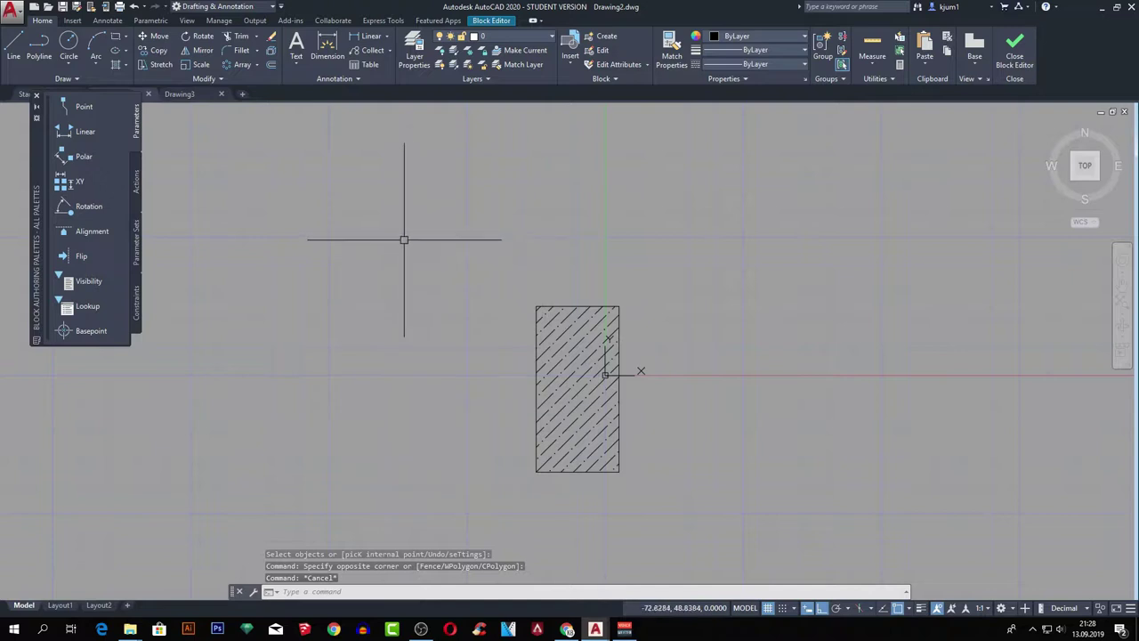
click(1015, 49)
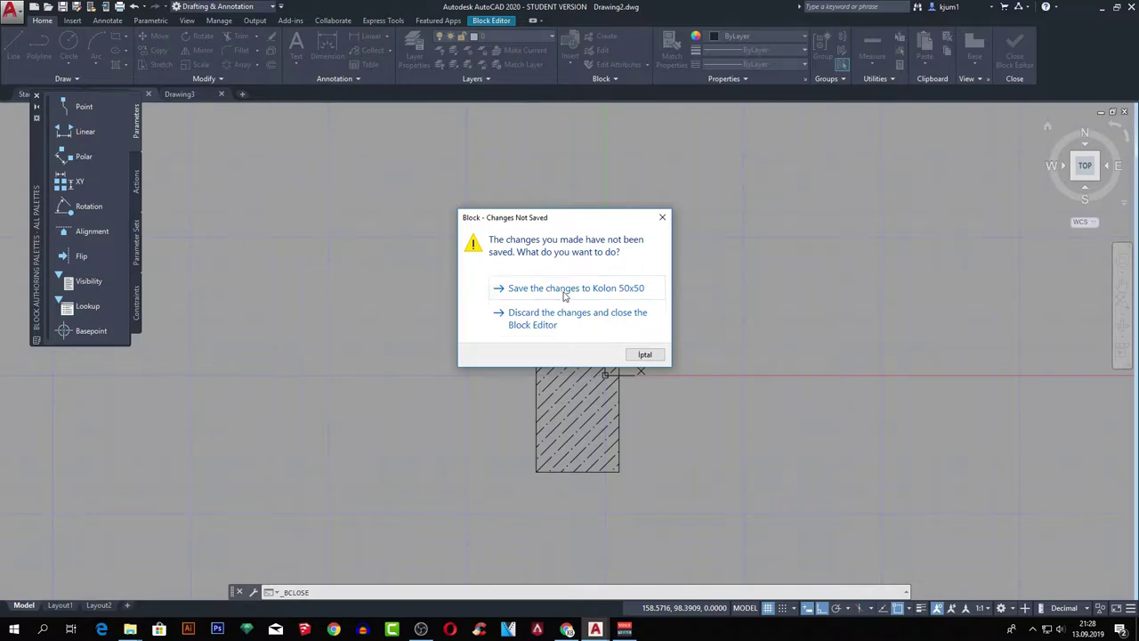
Save the Kolon 50x50 block changes and zoom in to check the hatched corner columns.
click(564, 293)
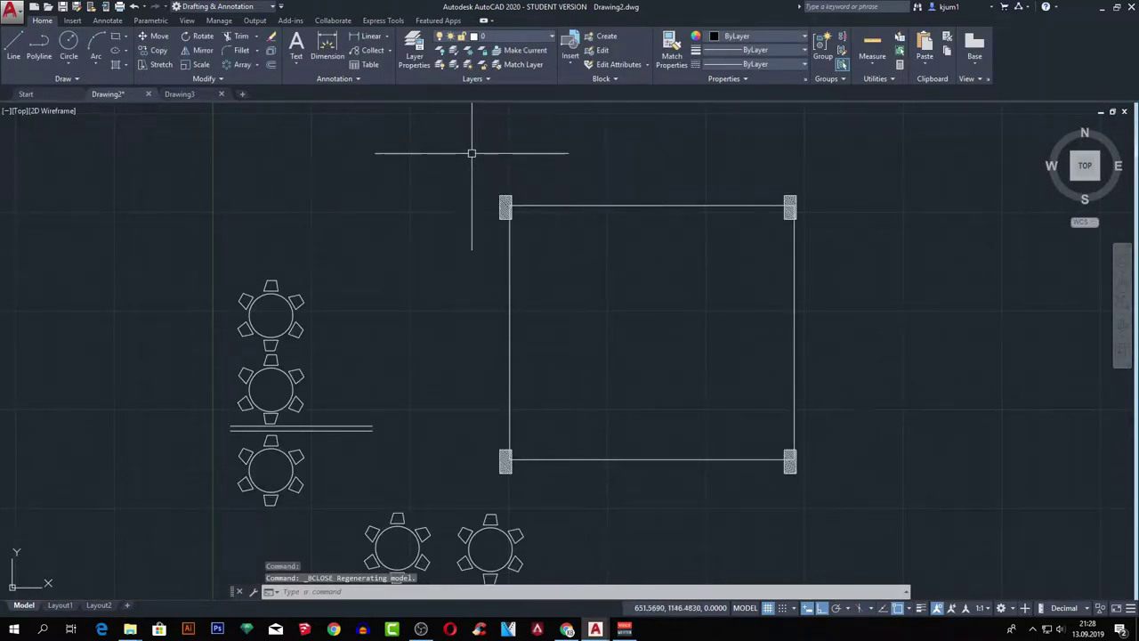
scroll(496, 212, up, 5)
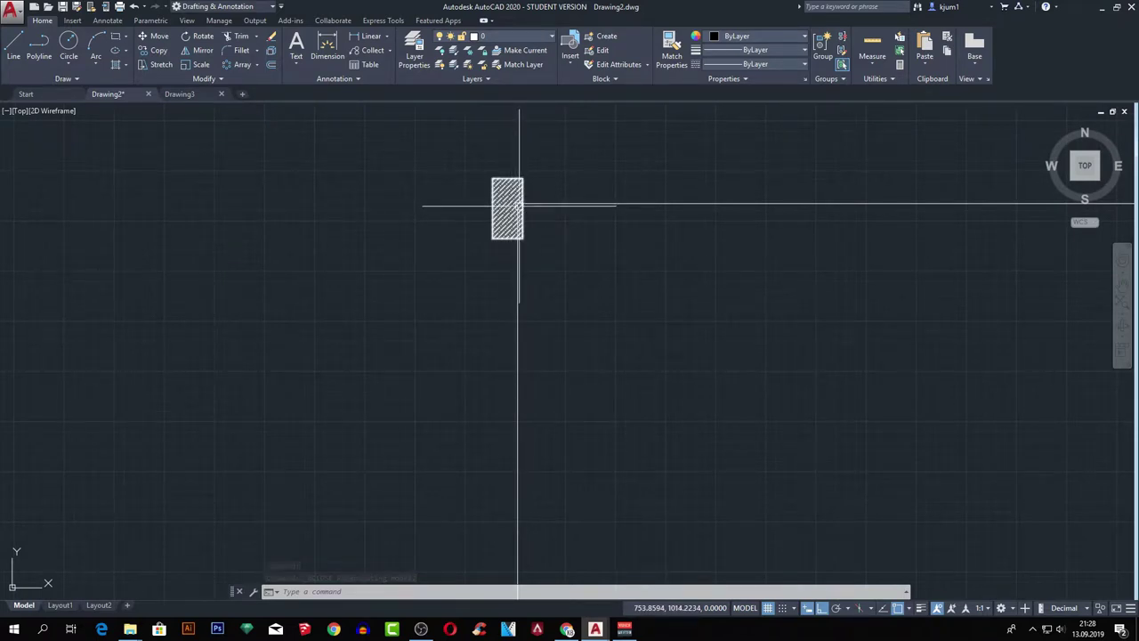
scroll(519, 206, up, 4)
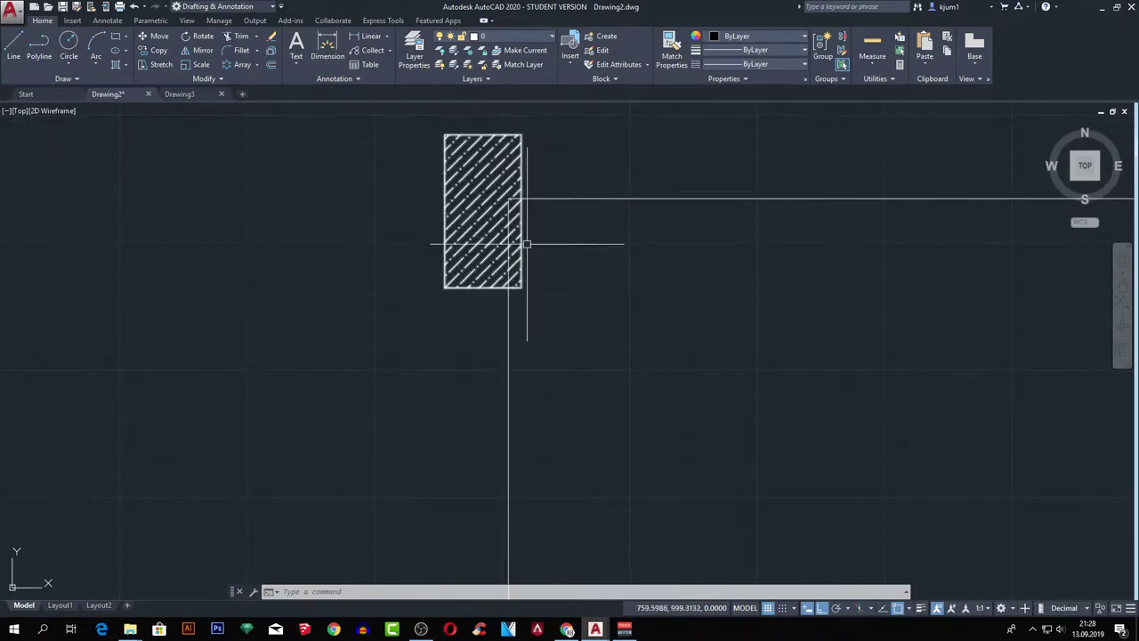
scroll(485, 212, down, 6)
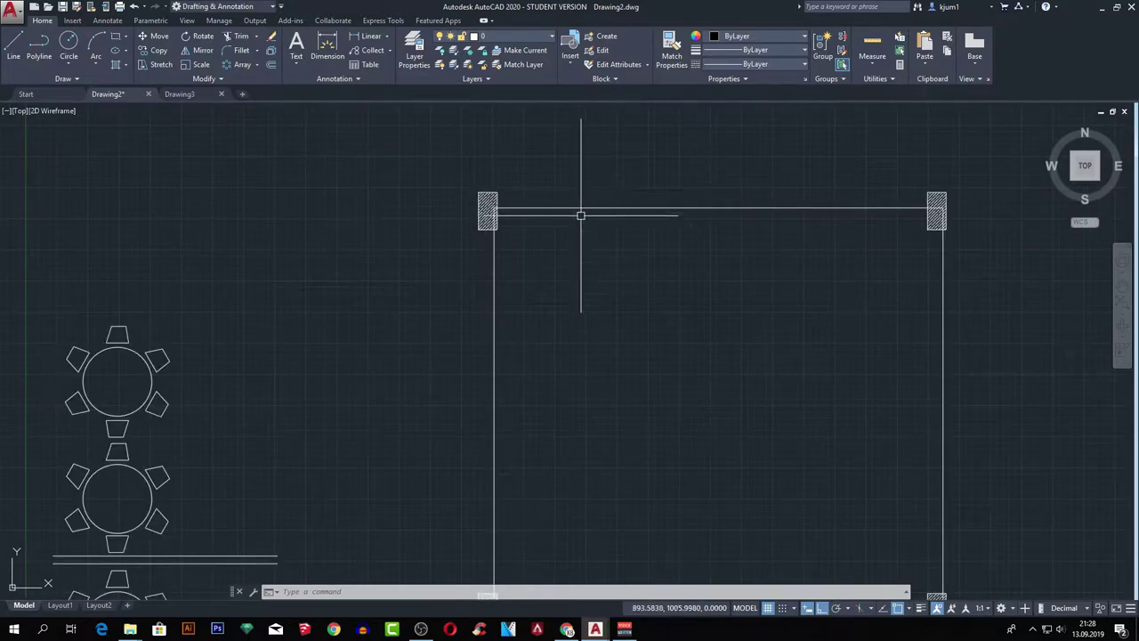
scroll(519, 211, down, 3)
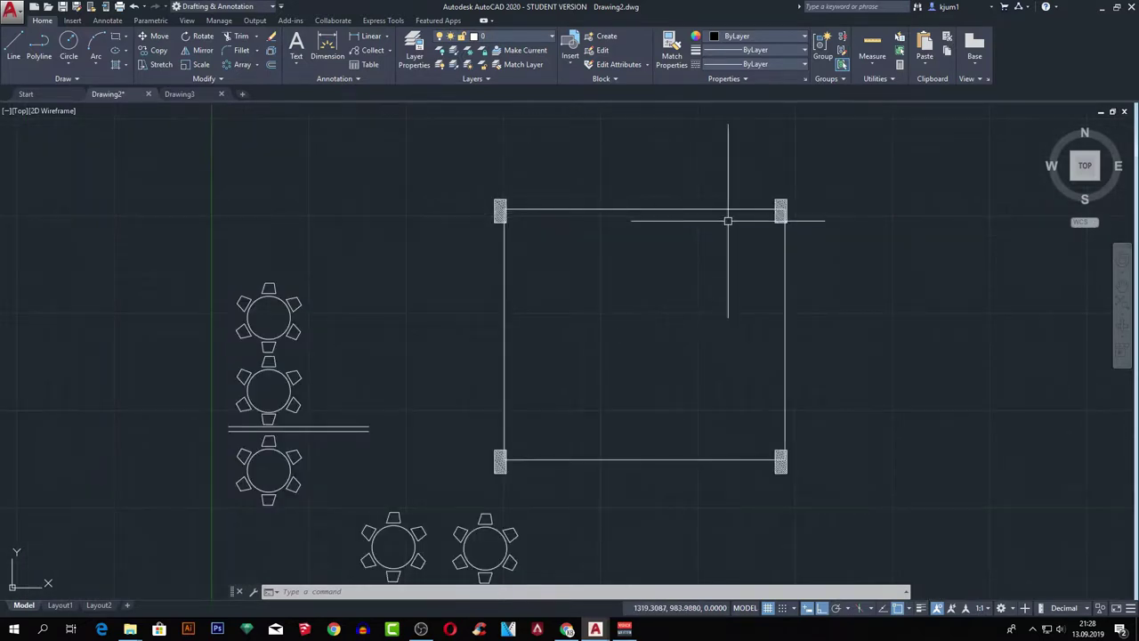
click(782, 210)
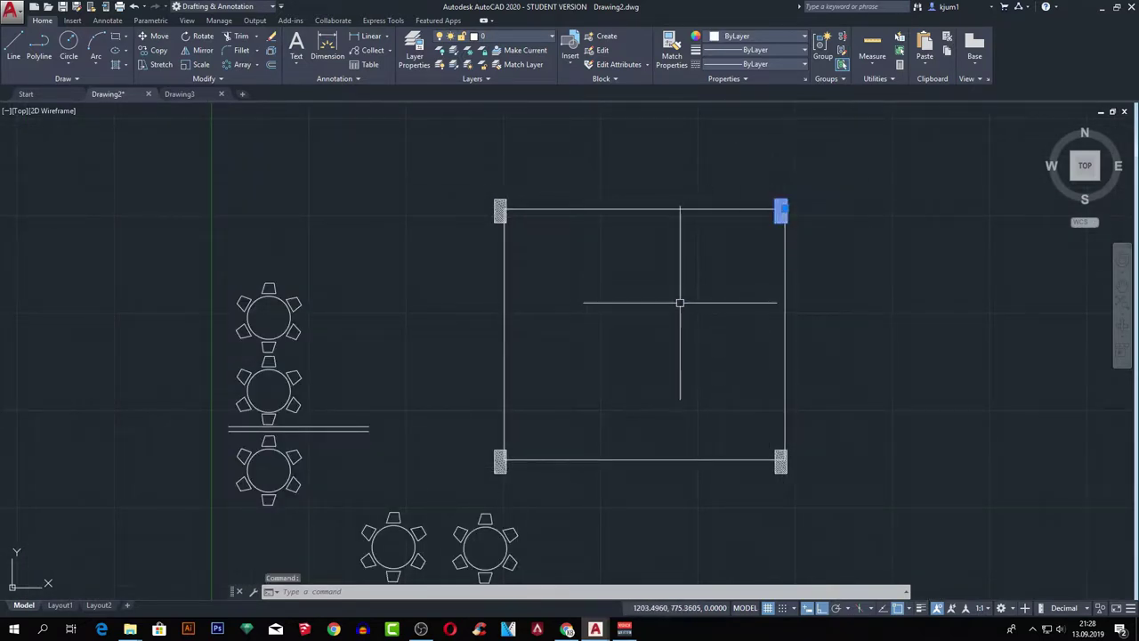
key(Escape)
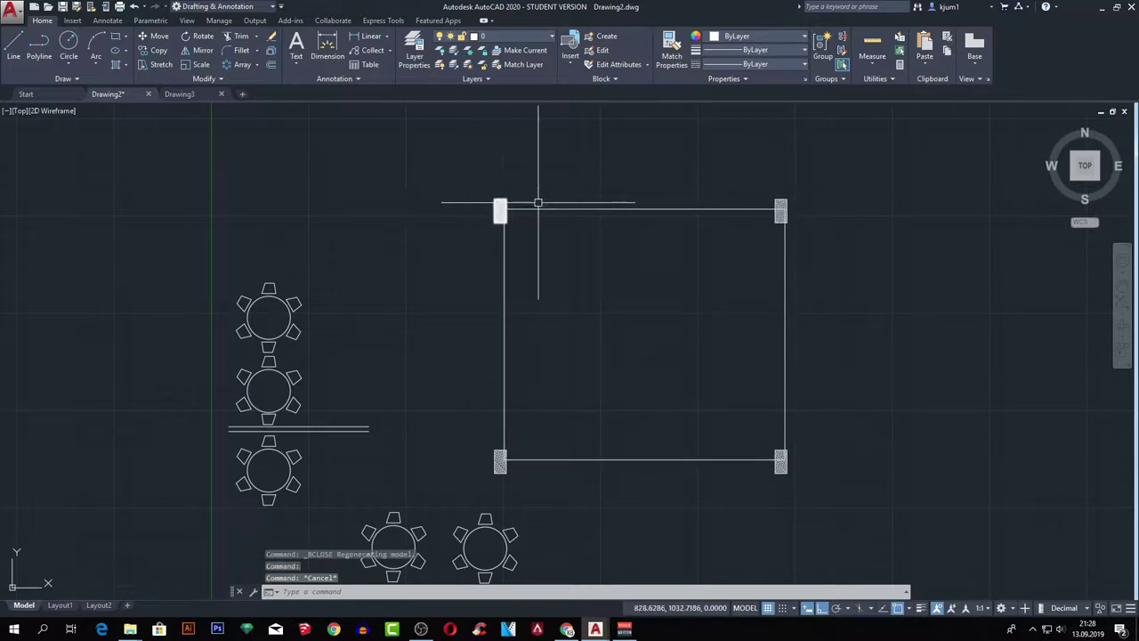
Inspect the top-left hatched column and shift the drawing view to the left.
click(423, 172)
key(Escape)
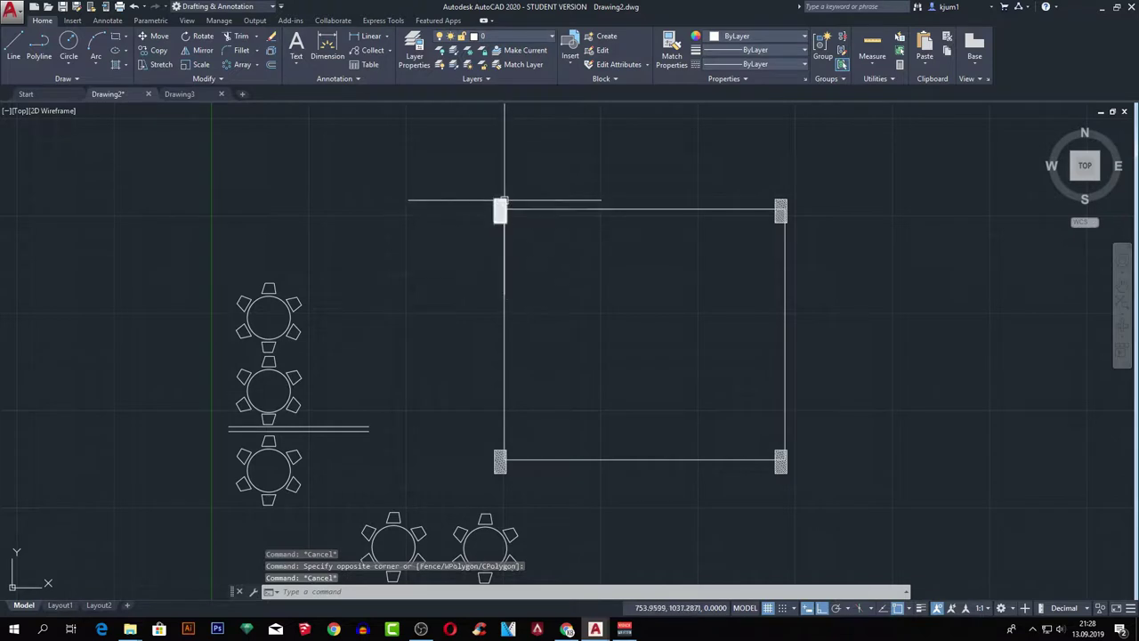
click(472, 175)
key(Escape)
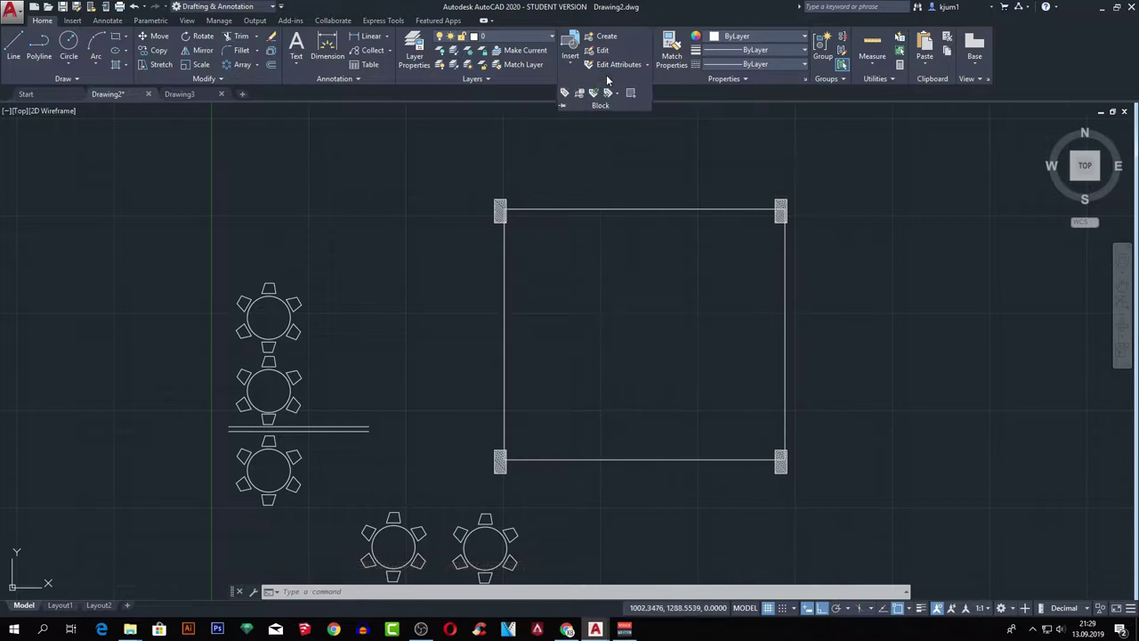
key(Escape)
key(Escape)
key(Escape)
middle_drag(640, 233, 605, 228)
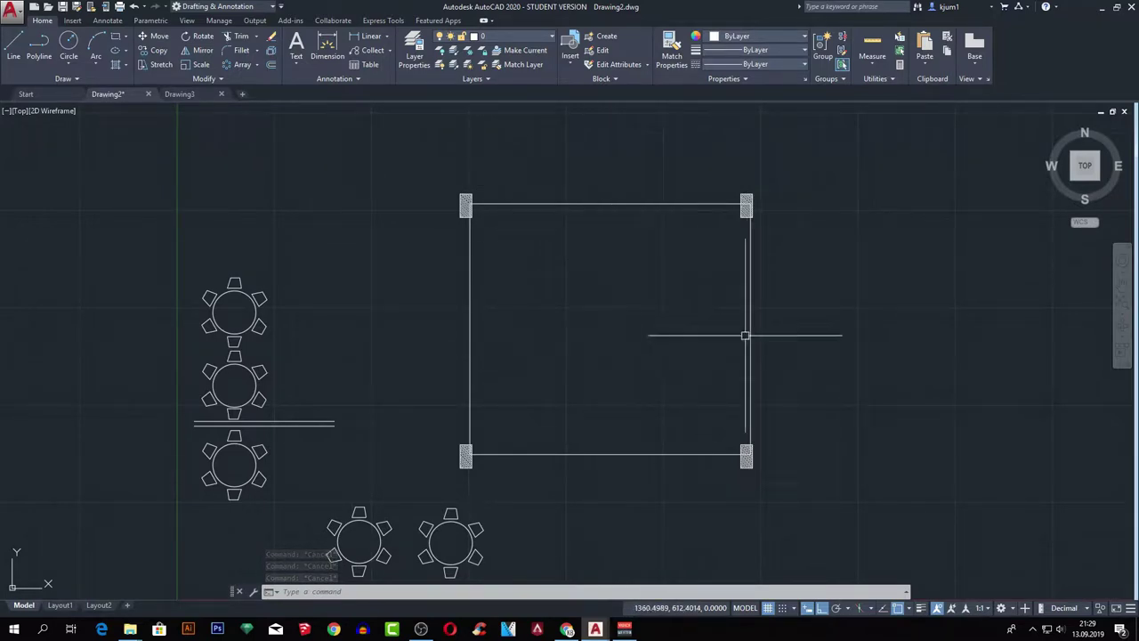
click(187, 19)
middle_drag(473, 187, 415, 190)
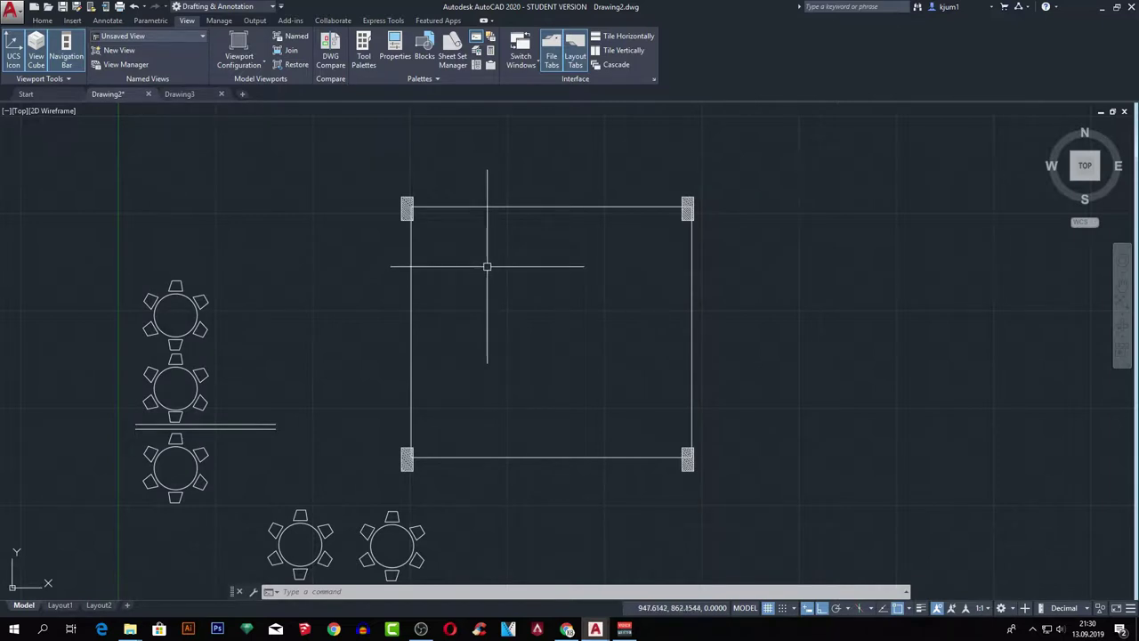
Launch DesignCenter with DC and show the contents of the AutoCAD 2020 folder.
text(d)
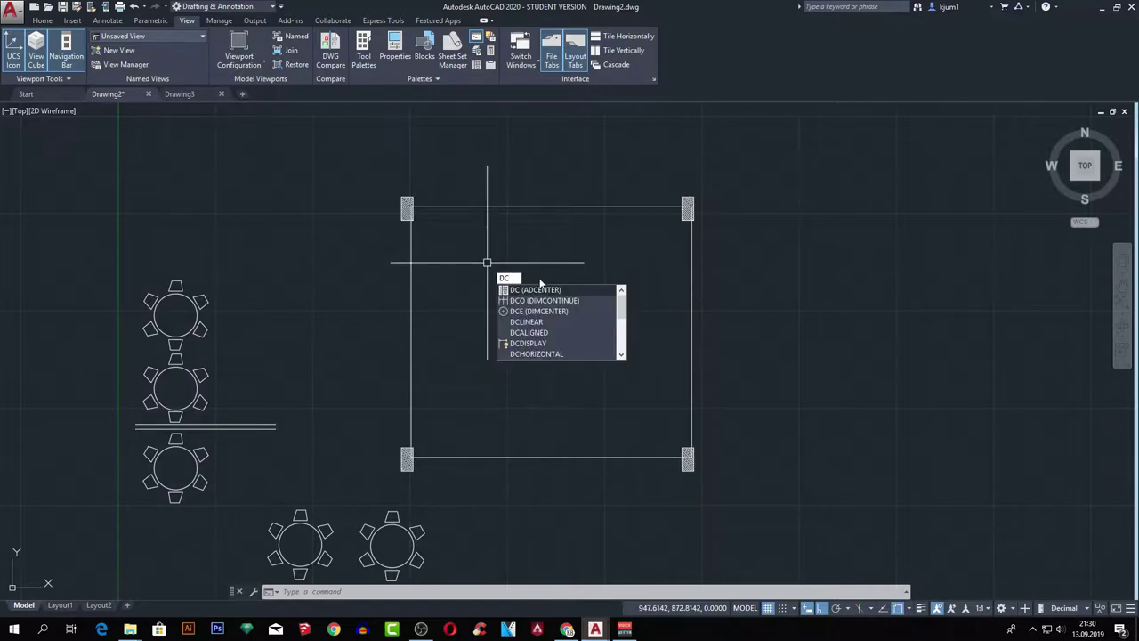
click(556, 290)
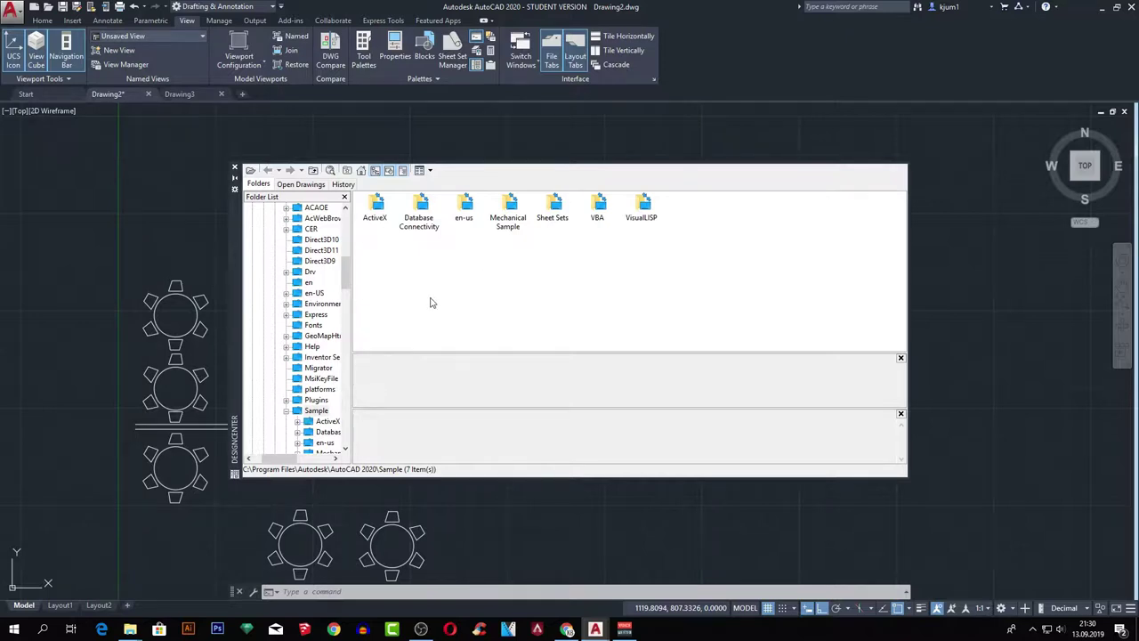
scroll(345, 281, up, 2)
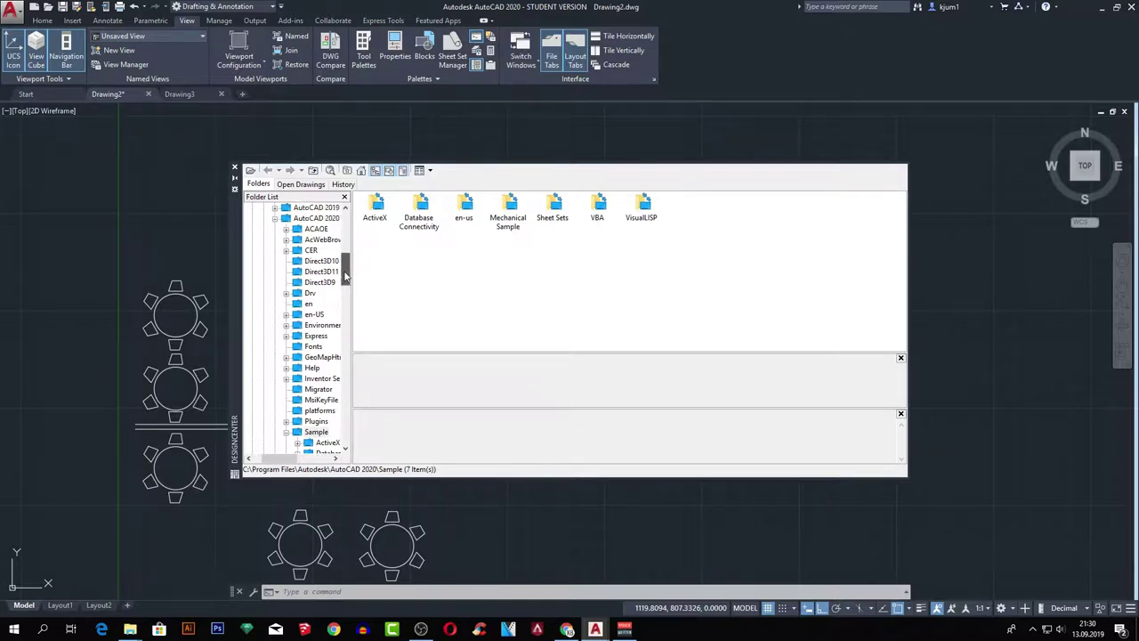
scroll(345, 281, up, 2)
scroll(345, 281, up, 1)
drag(283, 463, 296, 463)
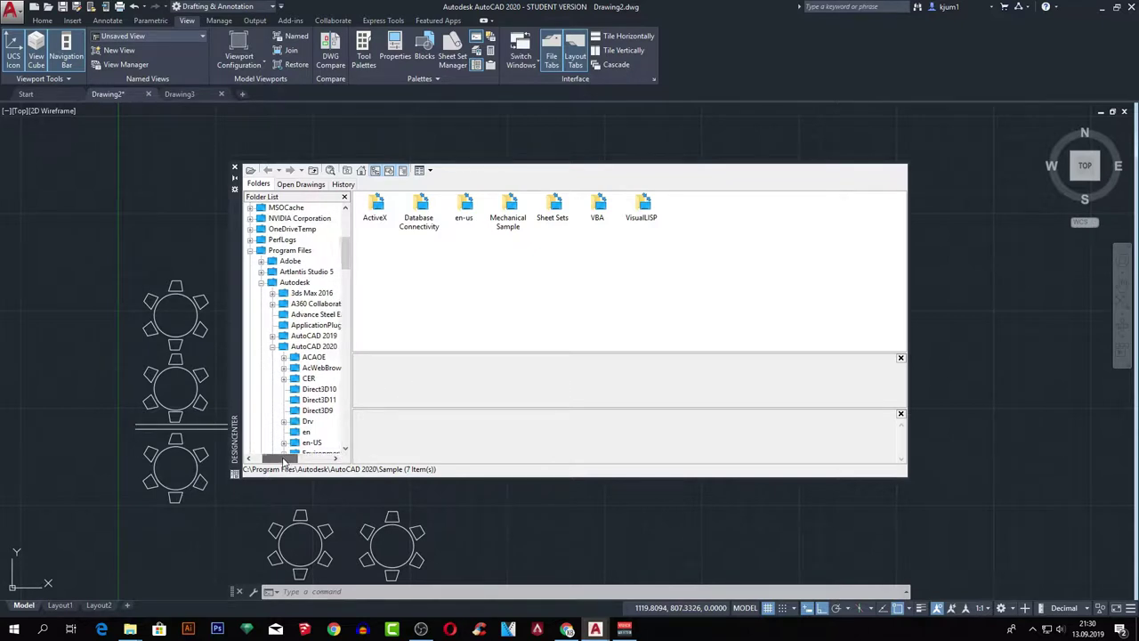
click(304, 346)
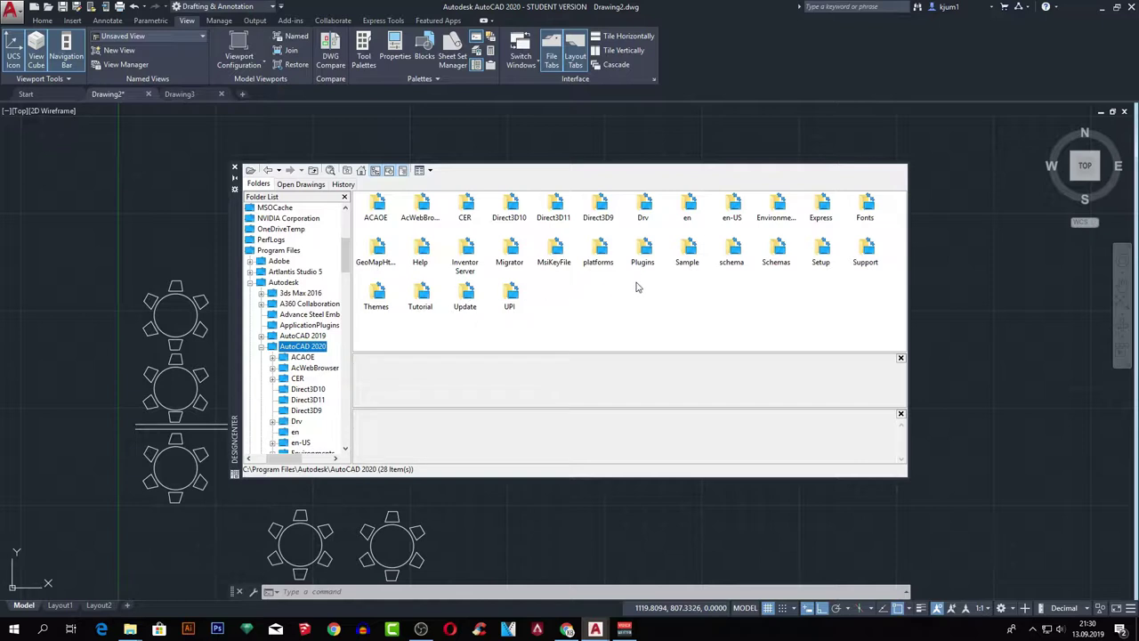
Browse through Sample and en-us into the DesignCenter sample folder.
scroll(345, 269, down, 2)
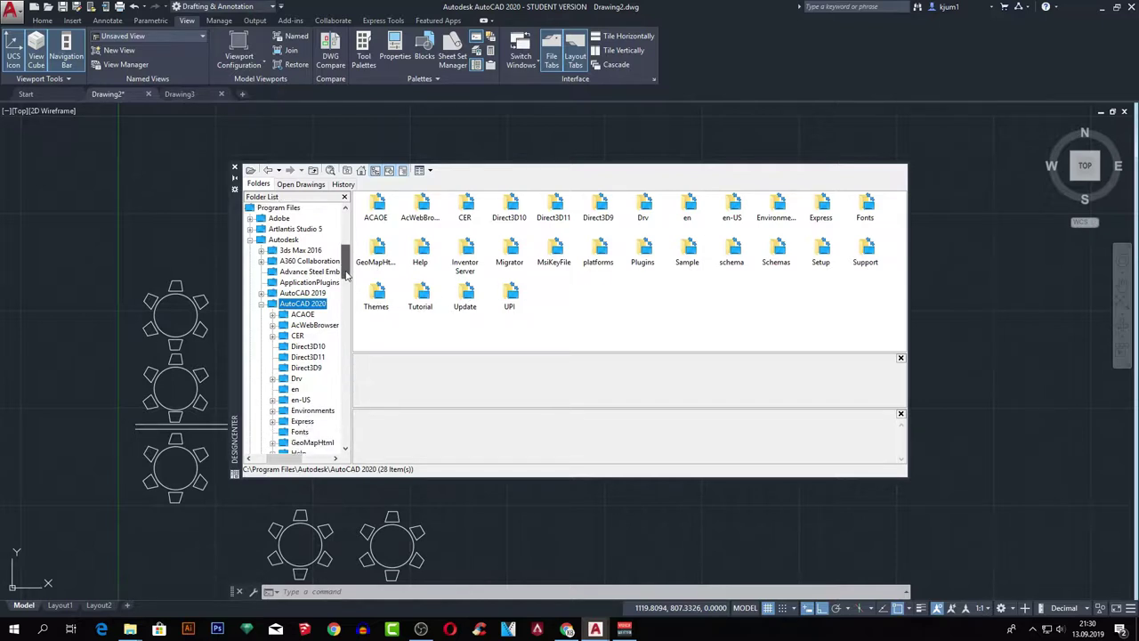
click(689, 263)
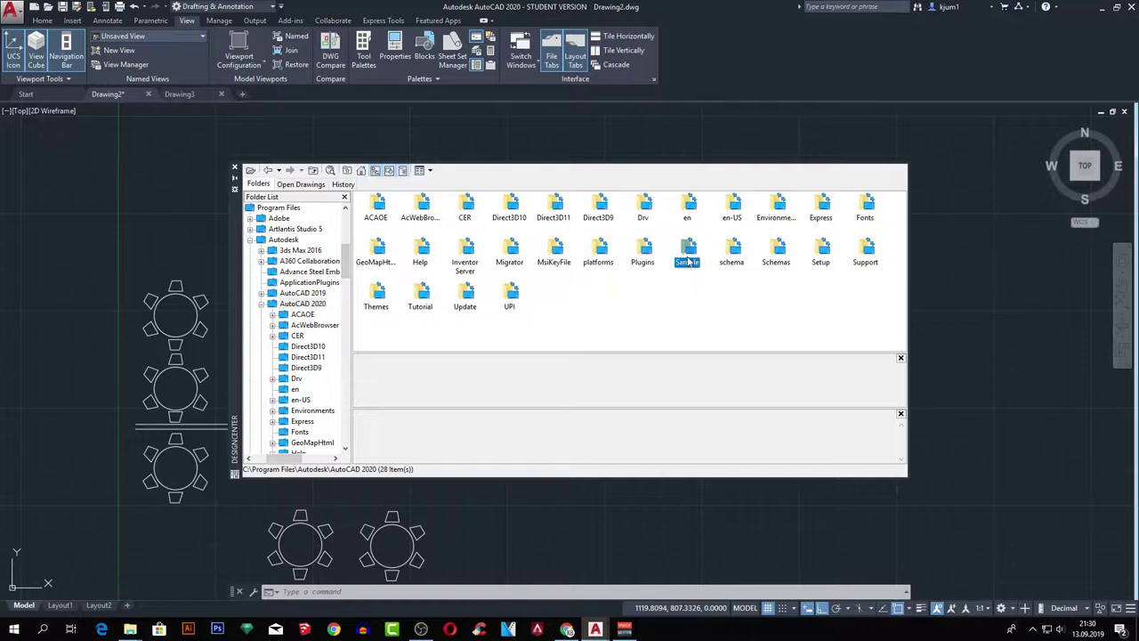
double_click(689, 253)
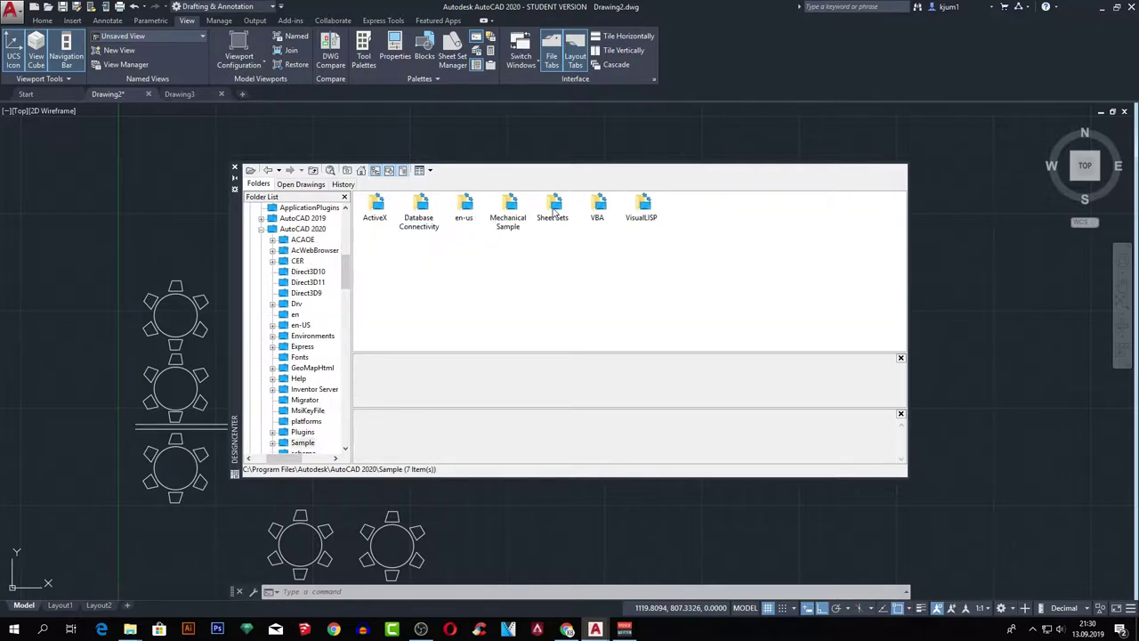
double_click(465, 205)
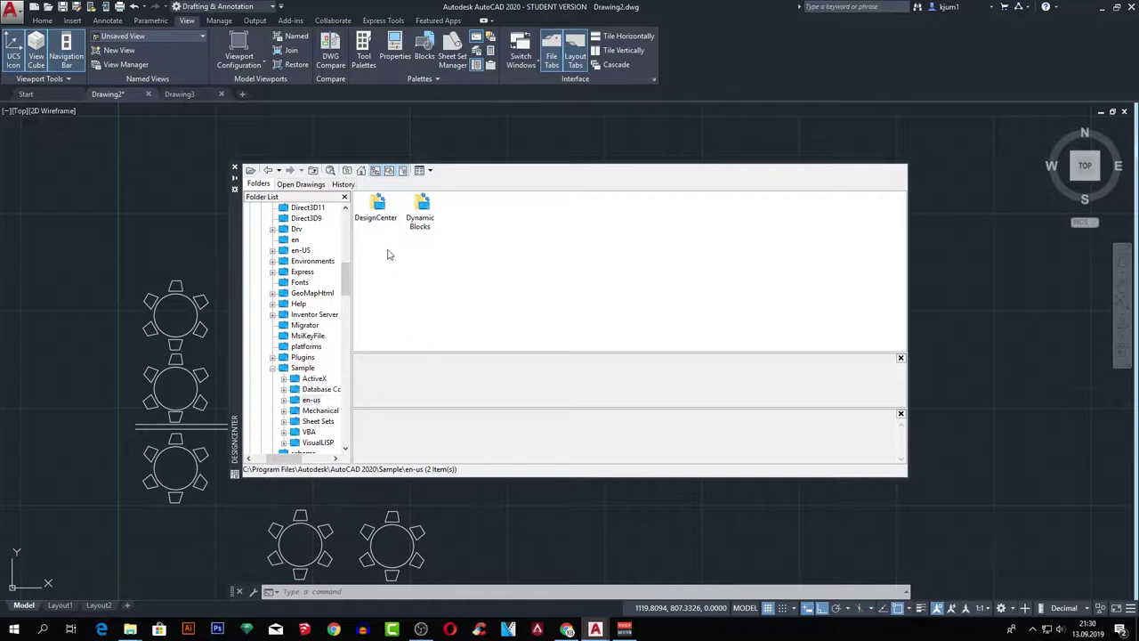
click(424, 207)
click(376, 214)
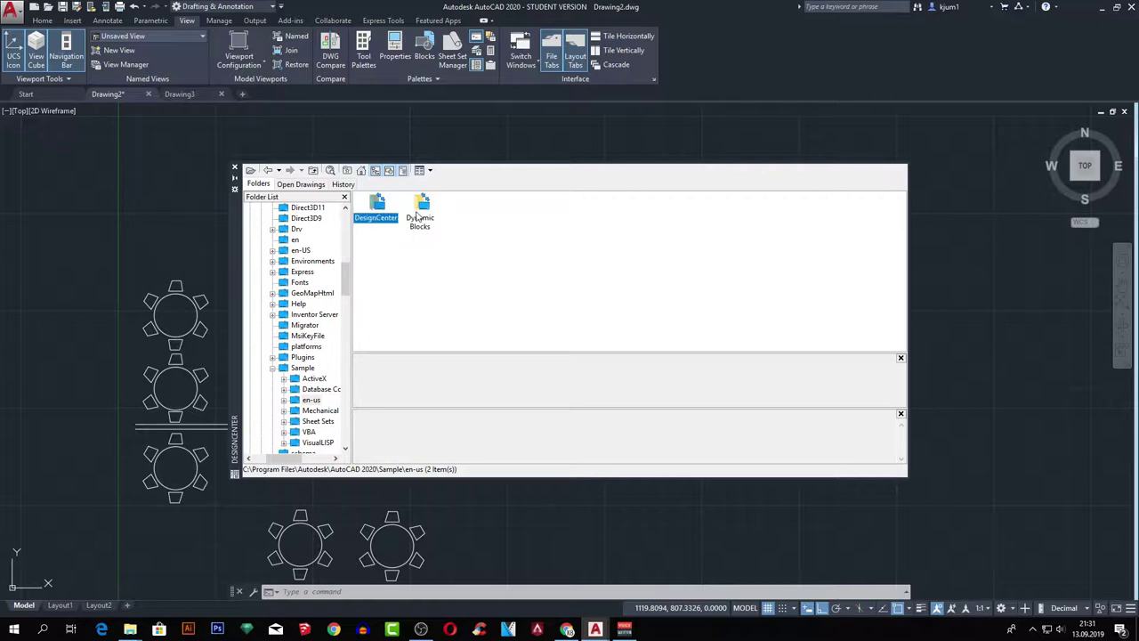
click(416, 215)
click(379, 215)
double_click(381, 216)
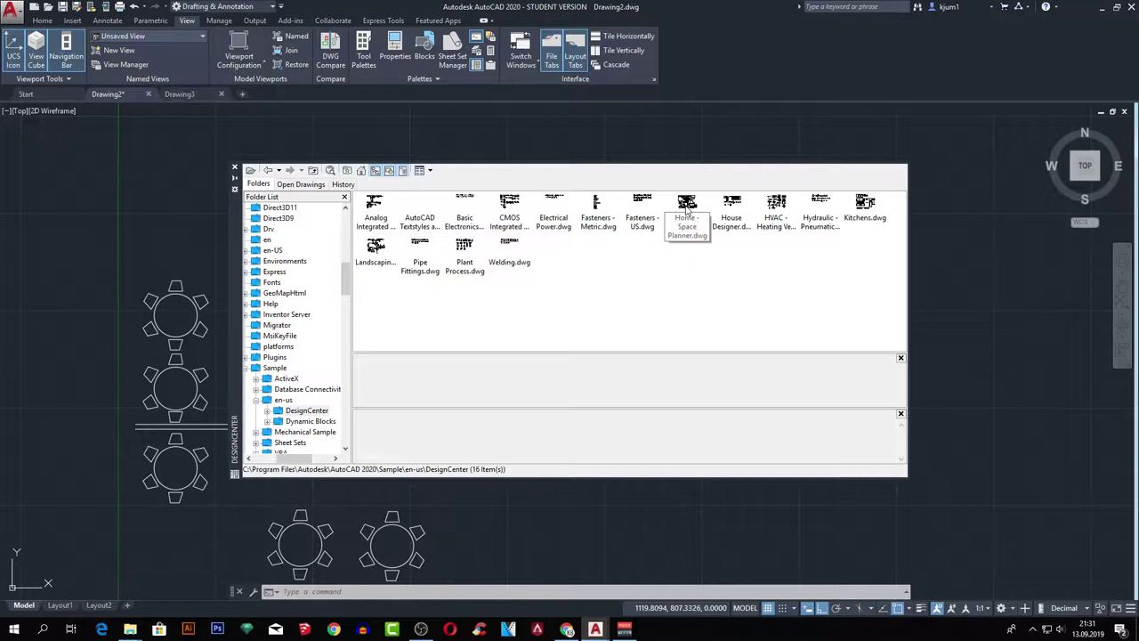
Open Home - Space Planner.dwg and list its 20 blocks.
click(686, 207)
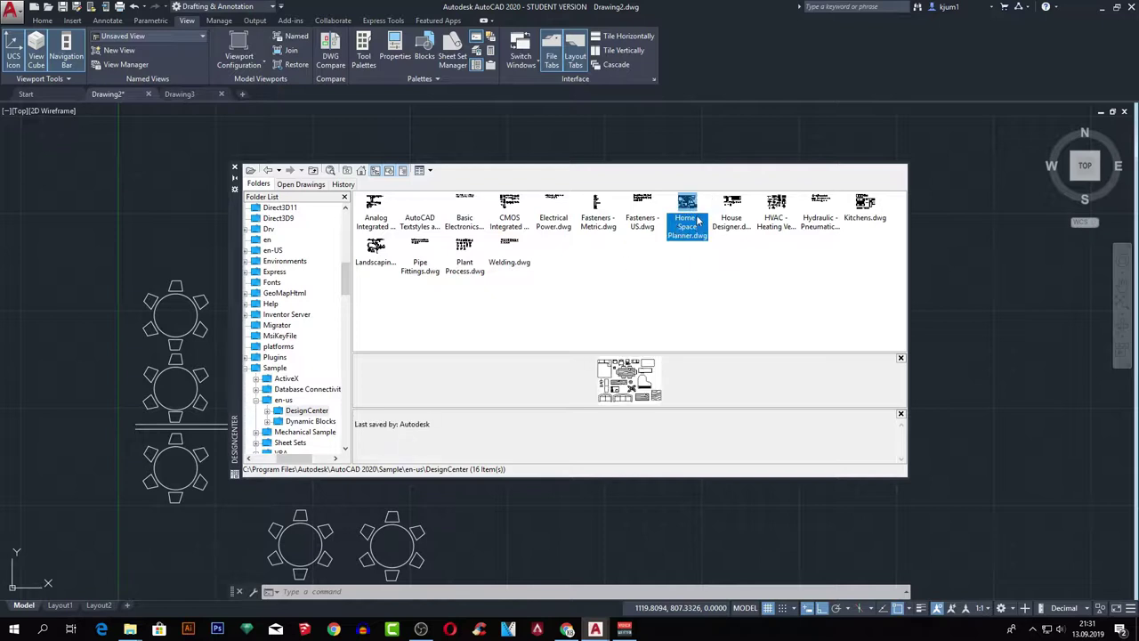
double_click(688, 210)
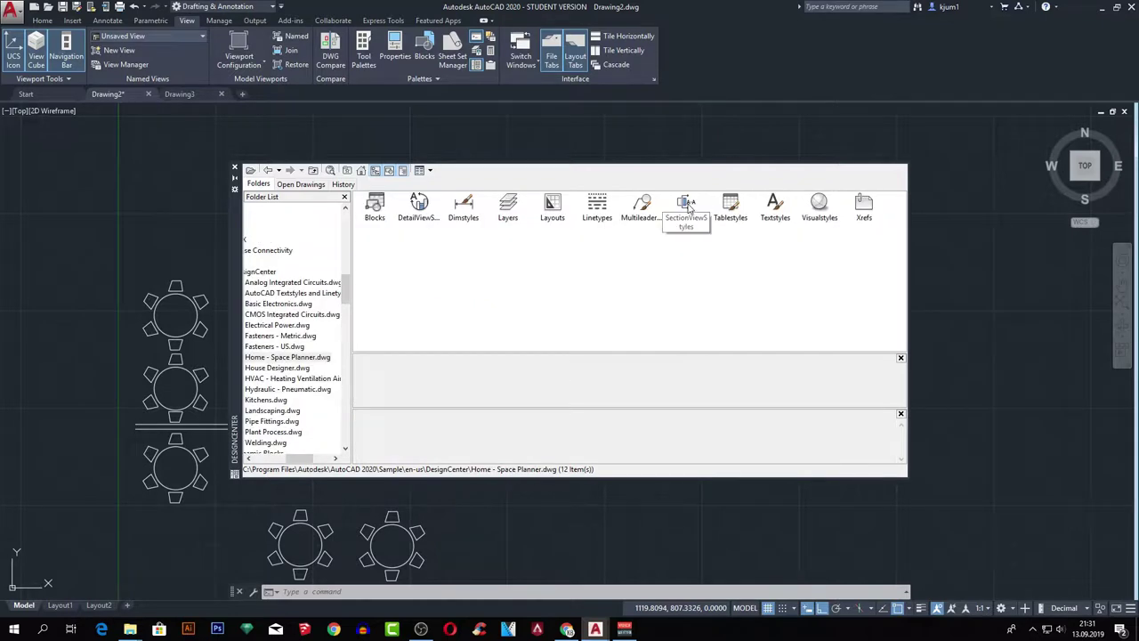
double_click(375, 210)
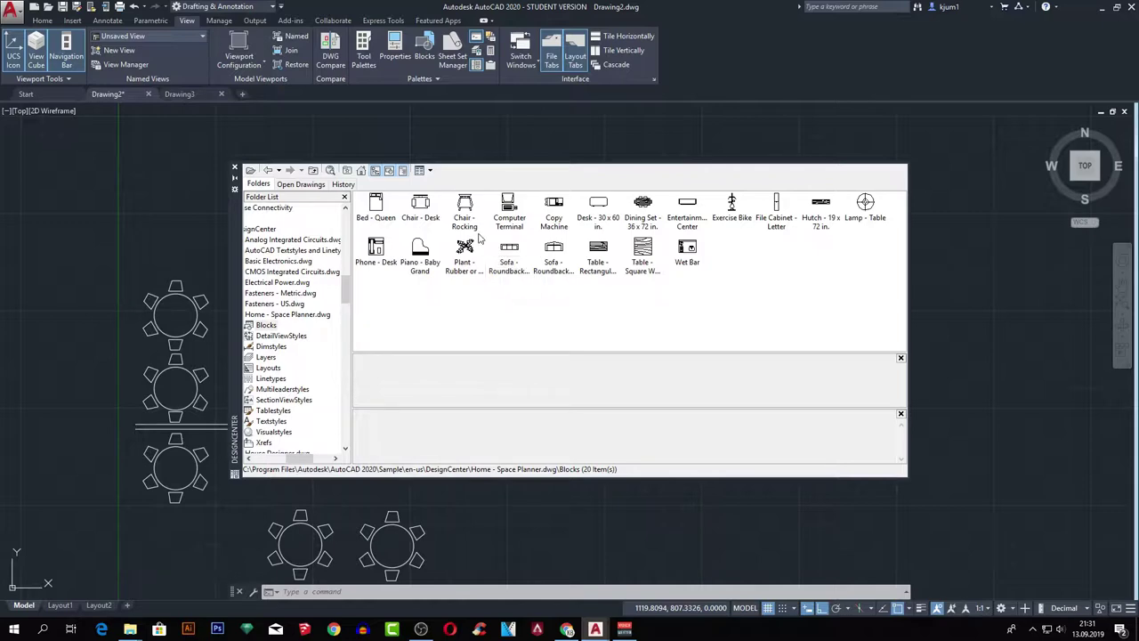
Place the Bed - Queen block in the room's top-left corner.
click(384, 216)
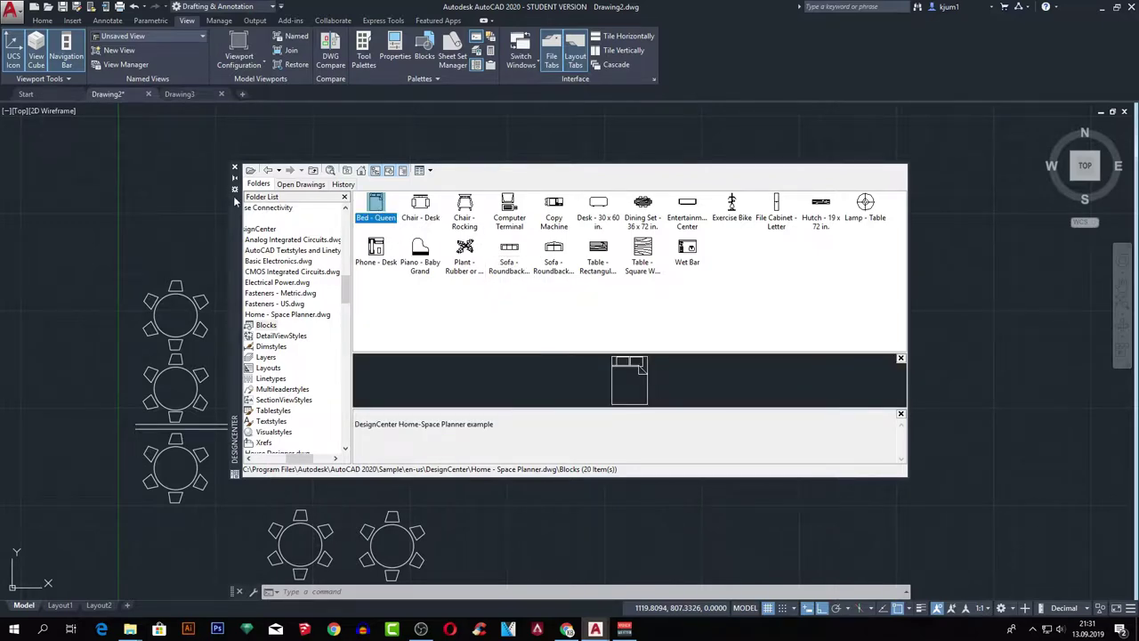
drag(236, 201, 1068, 267)
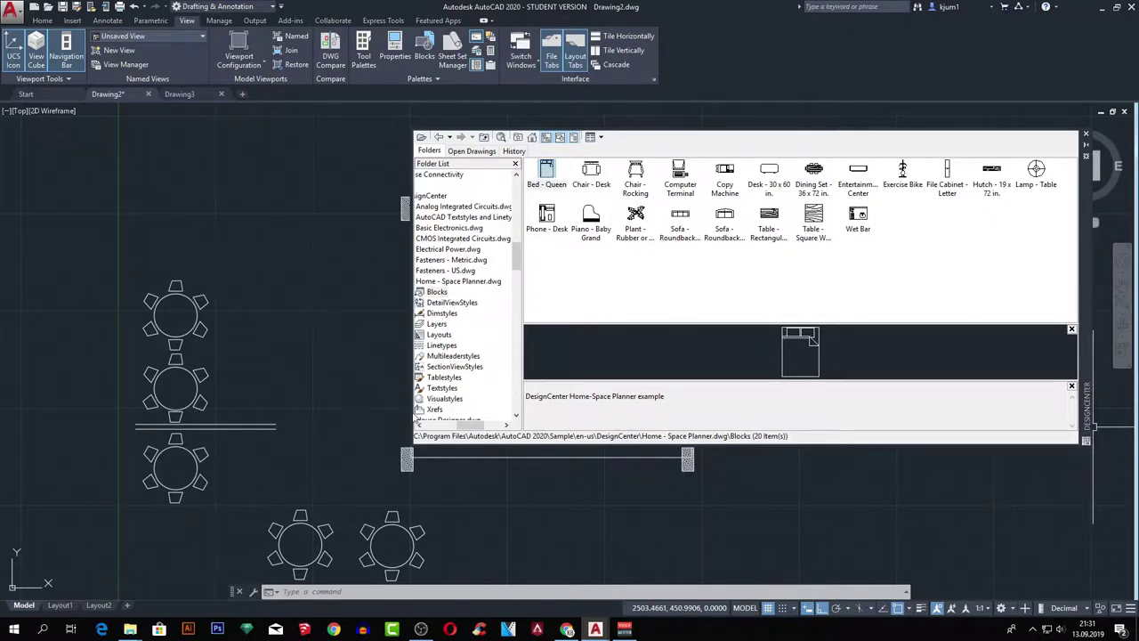
drag(415, 419, 783, 235)
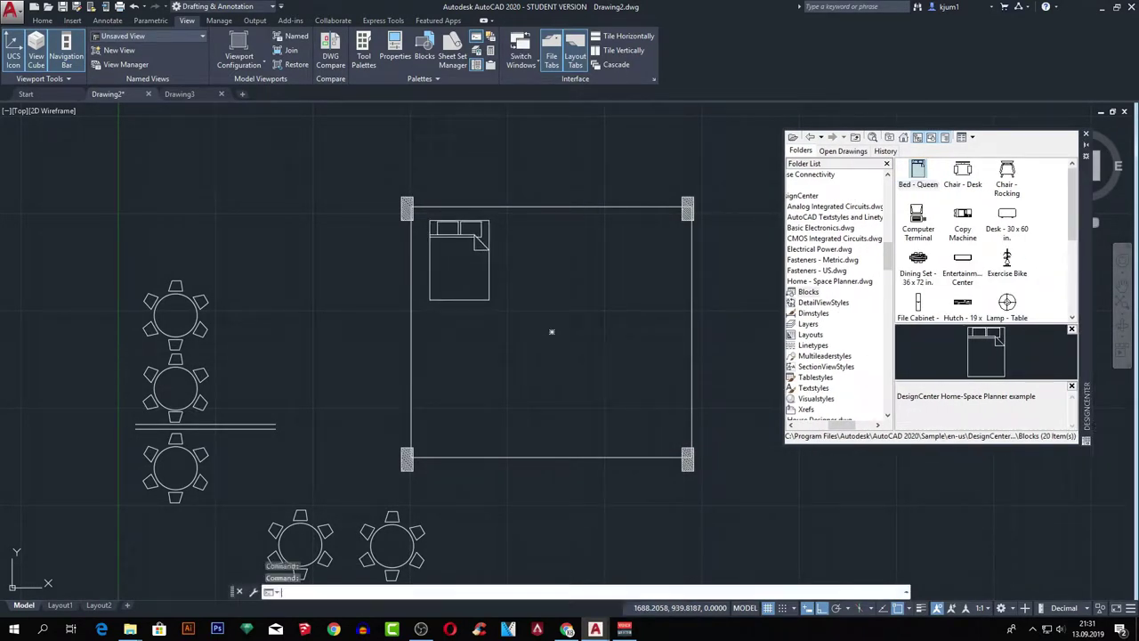
drag(598, 268, 454, 234)
click(463, 224)
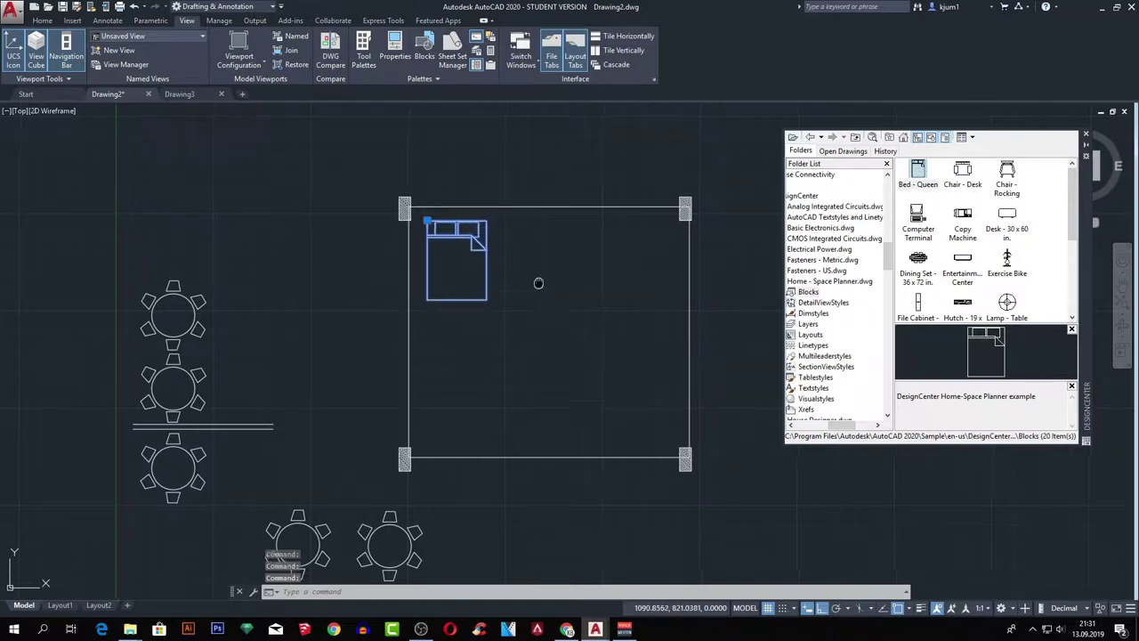
middle_drag(479, 267, 458, 264)
key(Escape)
Offset the room rectangle 10 units inward and drop the Dining Set block inside.
click(532, 203)
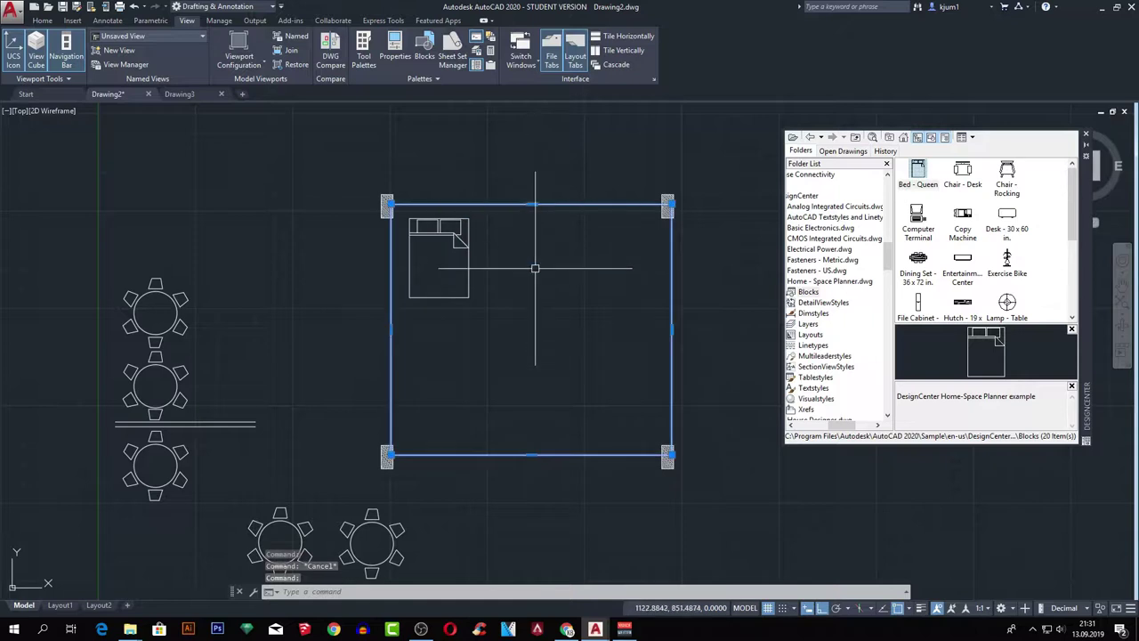
text(o)
key(Return)
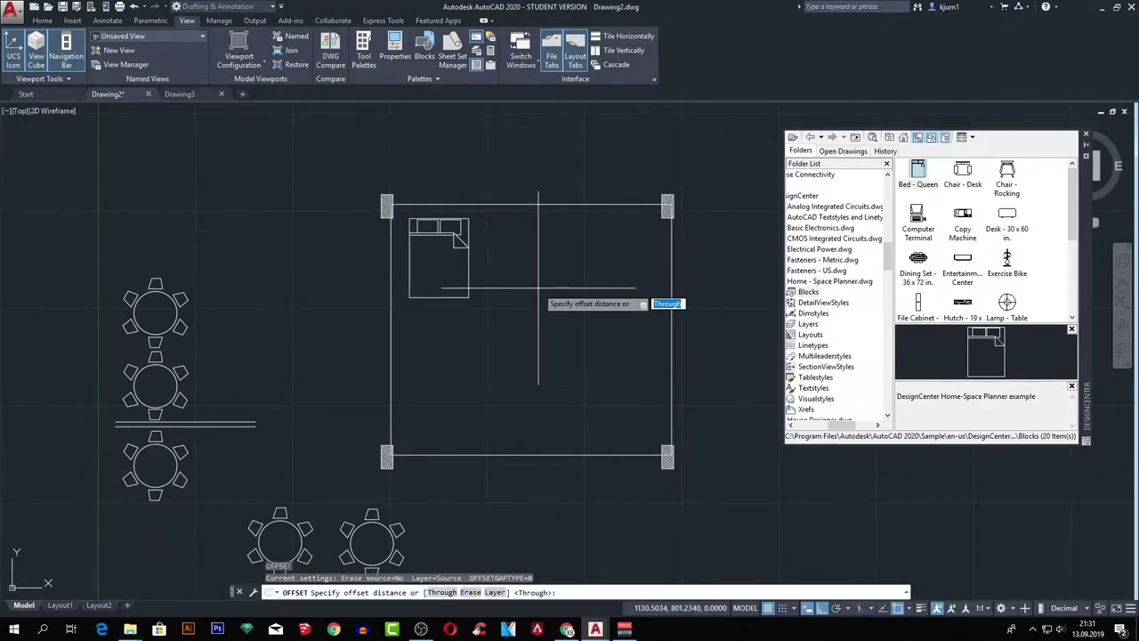
text(0)
key(Return)
click(537, 207)
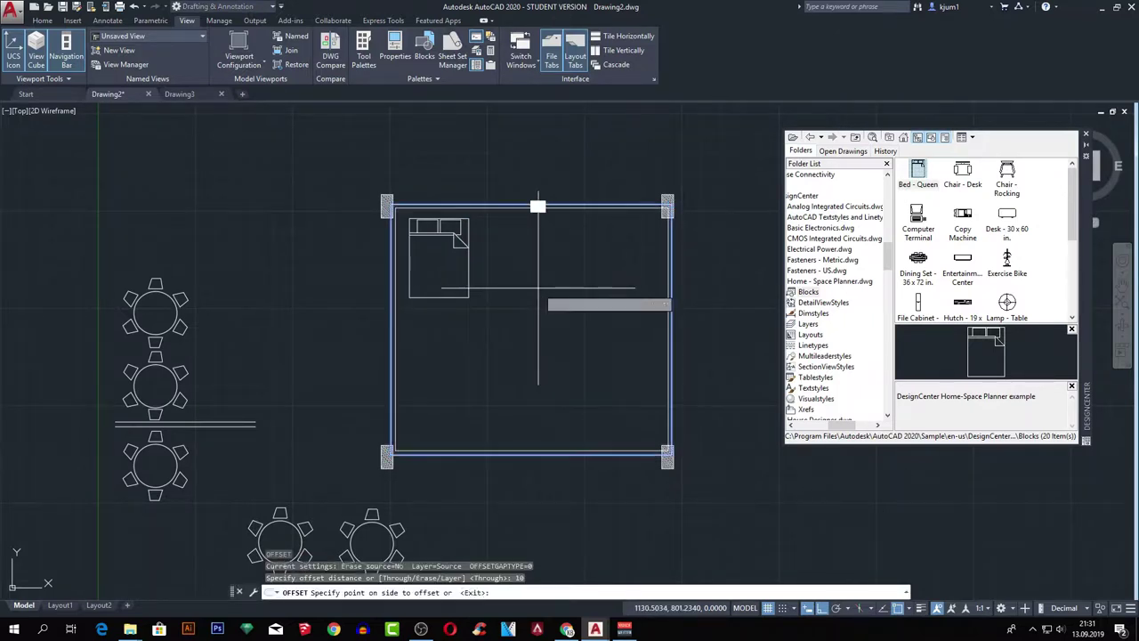
click(436, 299)
key(Escape)
key(Escape)
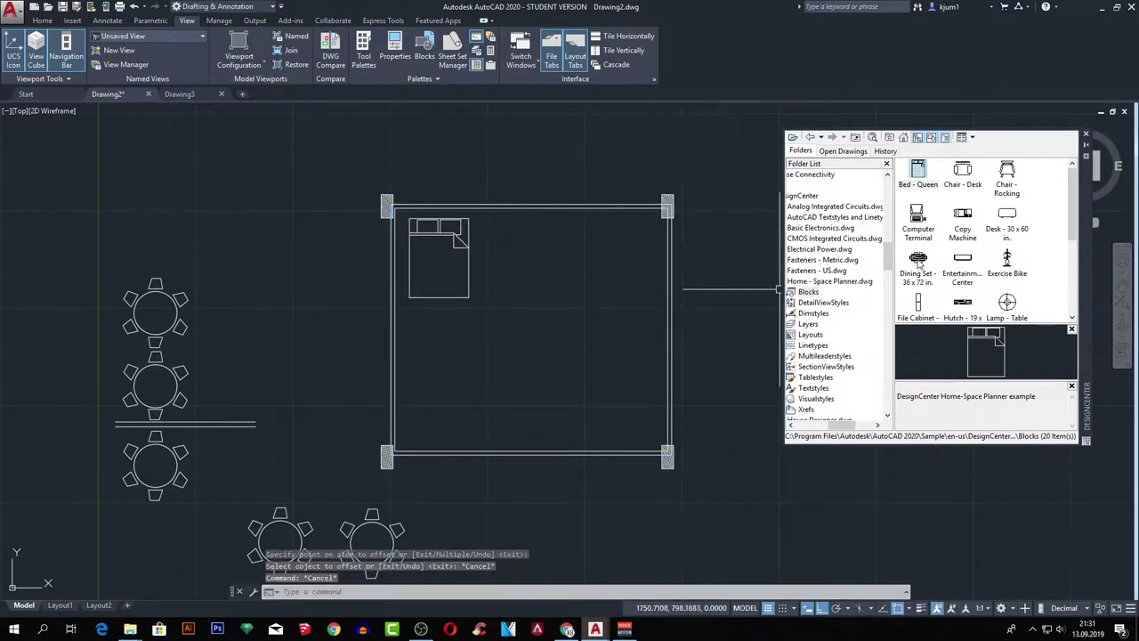
drag(919, 262, 547, 377)
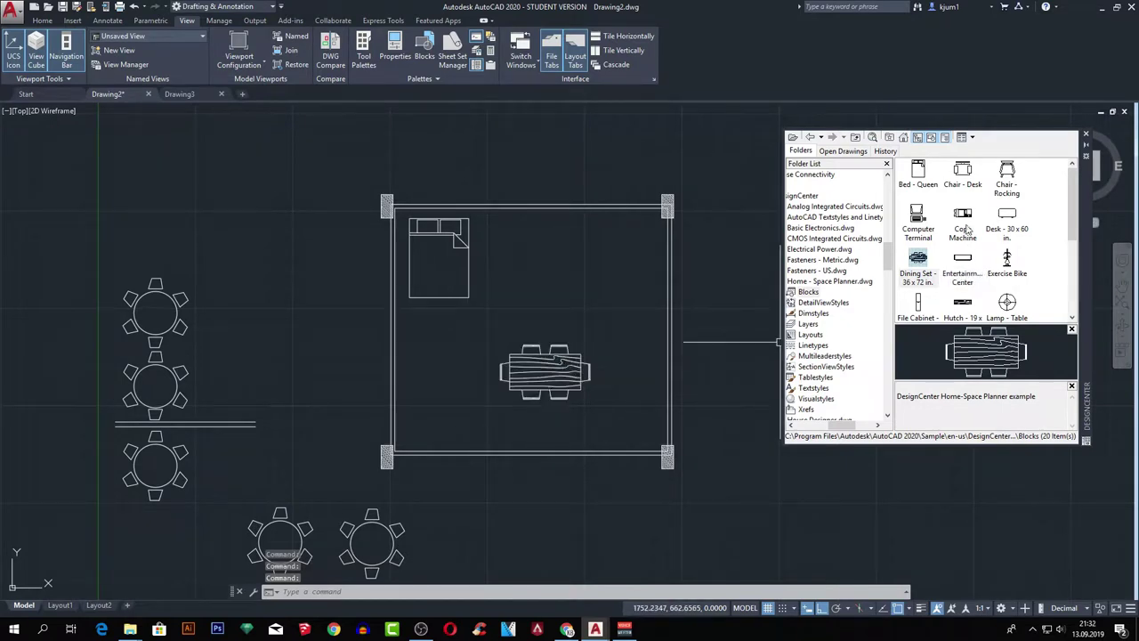
Place the rocking chair, copy machine and table lamp along the room's top edge.
click(1009, 174)
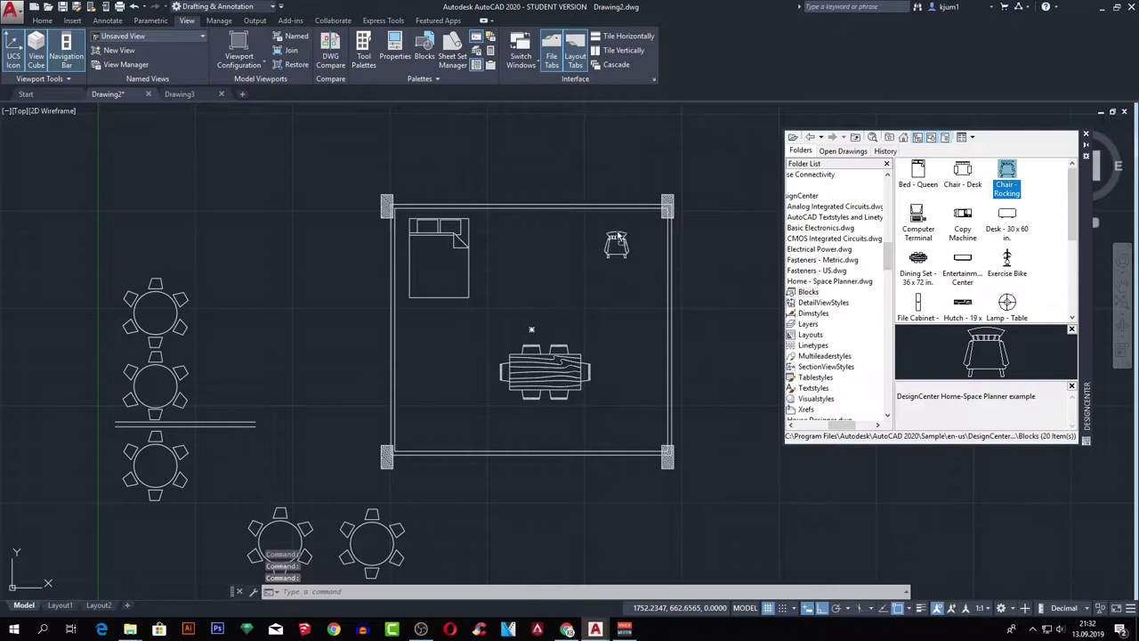
drag(620, 229, 621, 232)
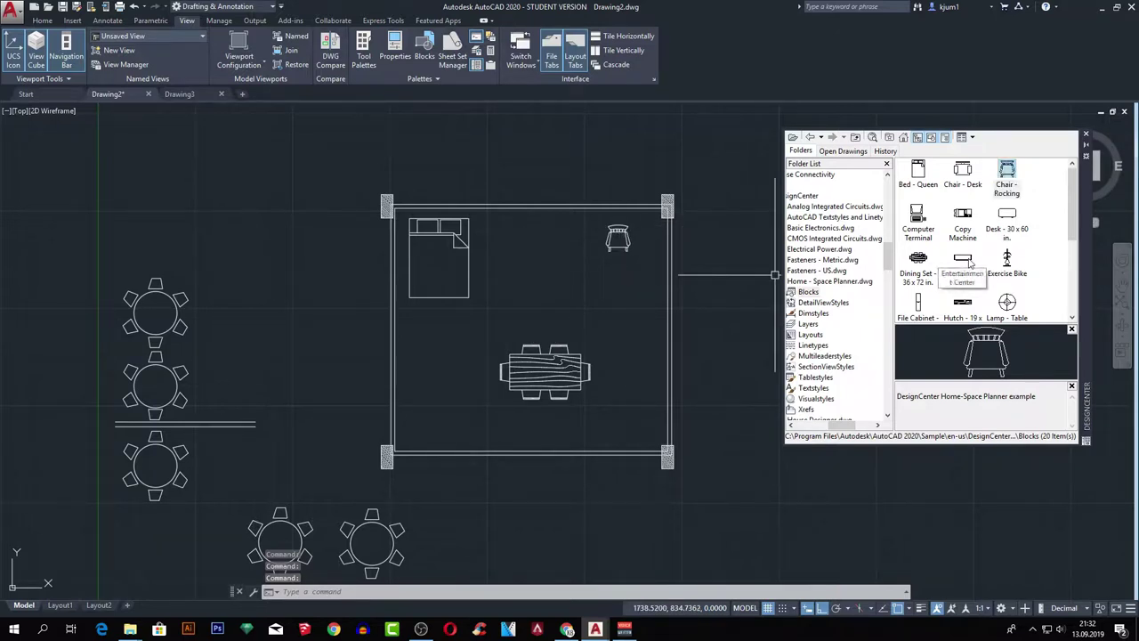
click(969, 263)
drag(963, 218, 557, 233)
scroll(1079, 235, down, 3)
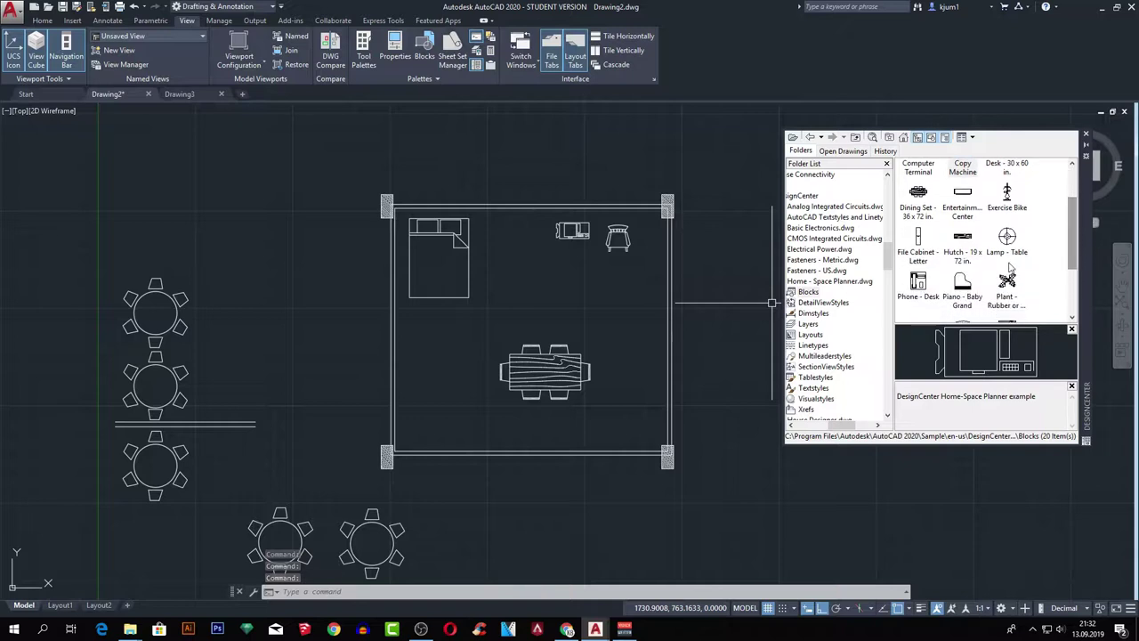
mouse_move(1006, 236)
mouse_down()
mouse_move(529, 249)
mouse_move(512, 234)
mouse_up()
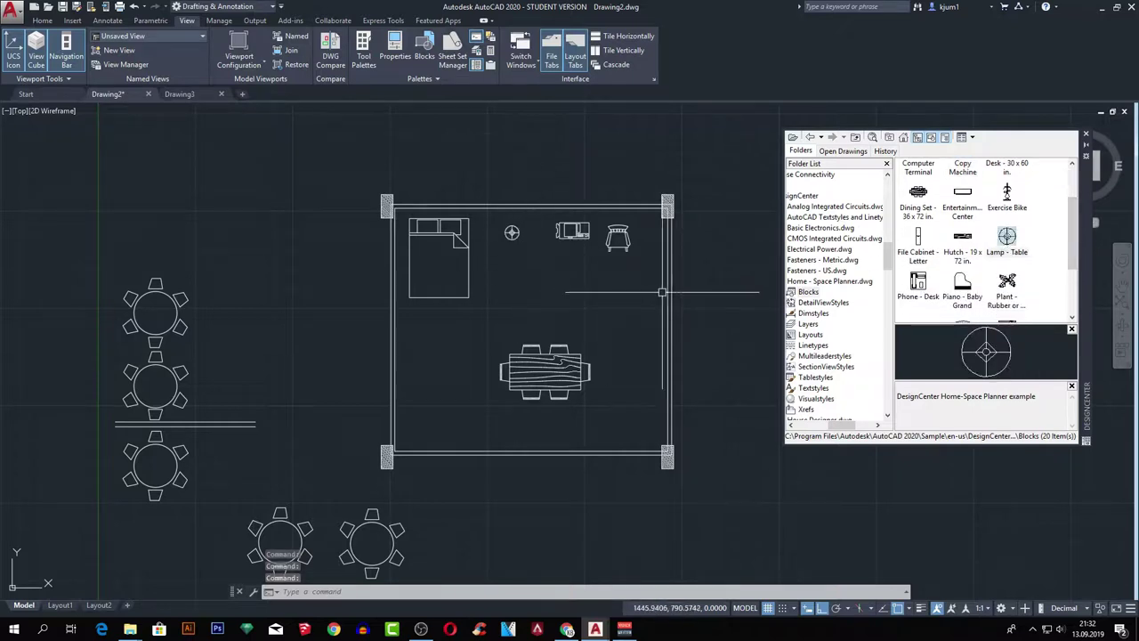
Add the baby grand piano, rubber plant and roundback sofa to the room.
drag(959, 291, 550, 291)
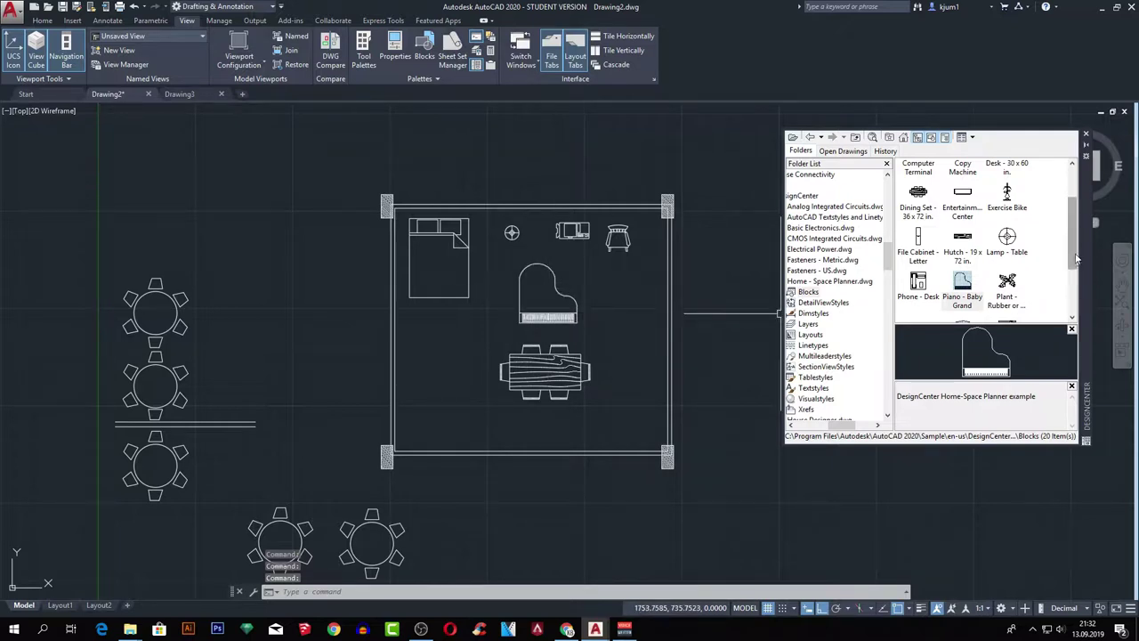
scroll(1076, 258, down, 1)
click(1006, 249)
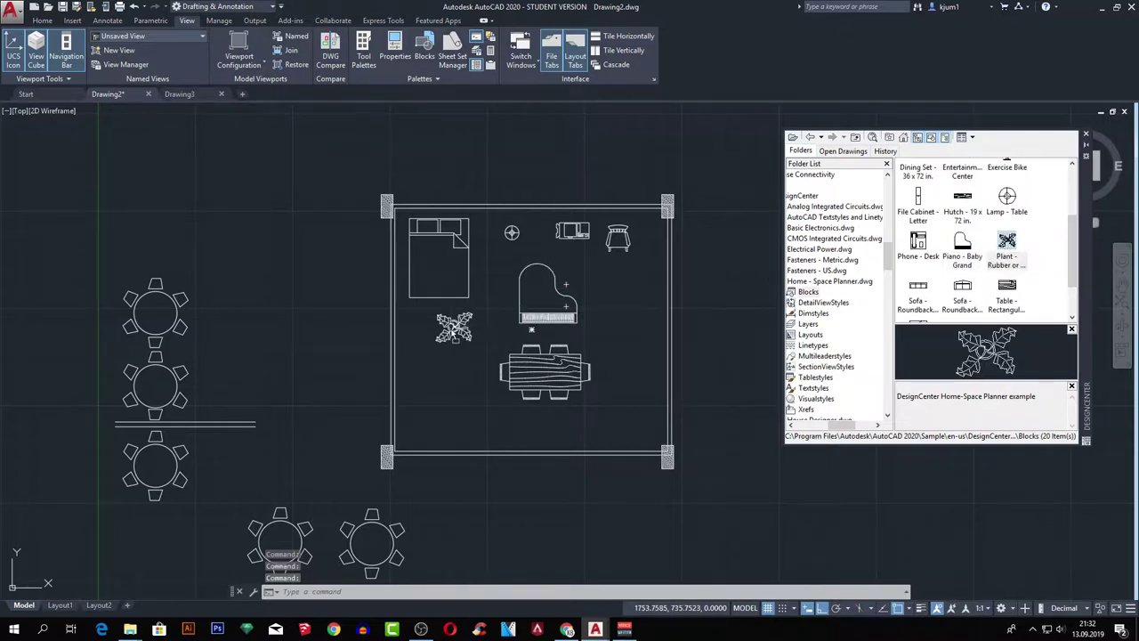
drag(424, 429, 424, 429)
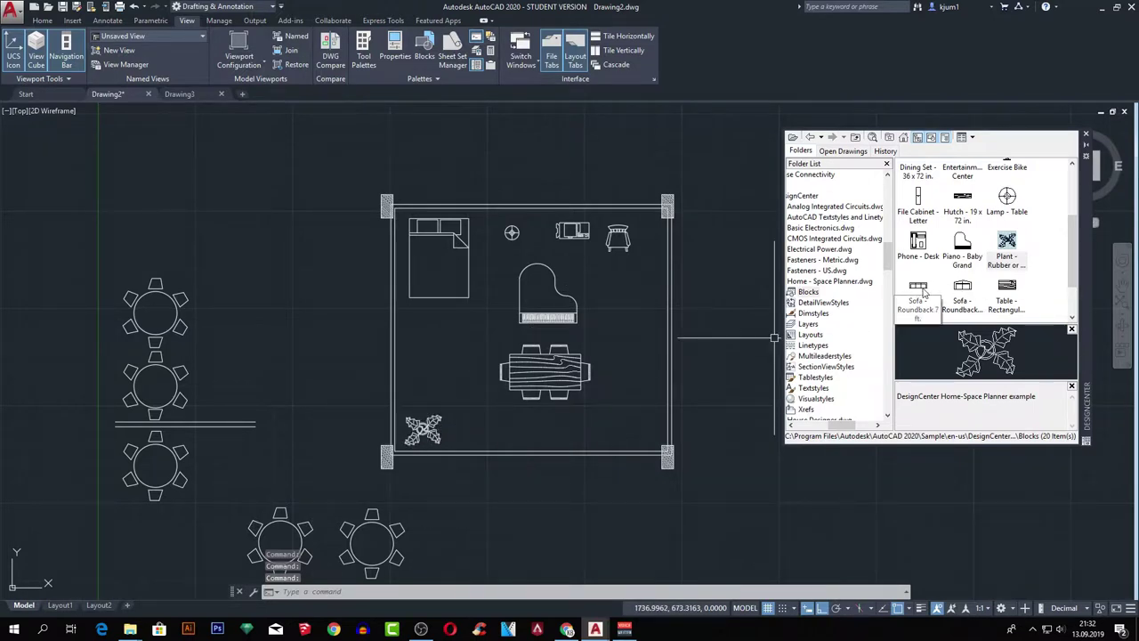
drag(923, 293, 660, 309)
drag(469, 350, 458, 338)
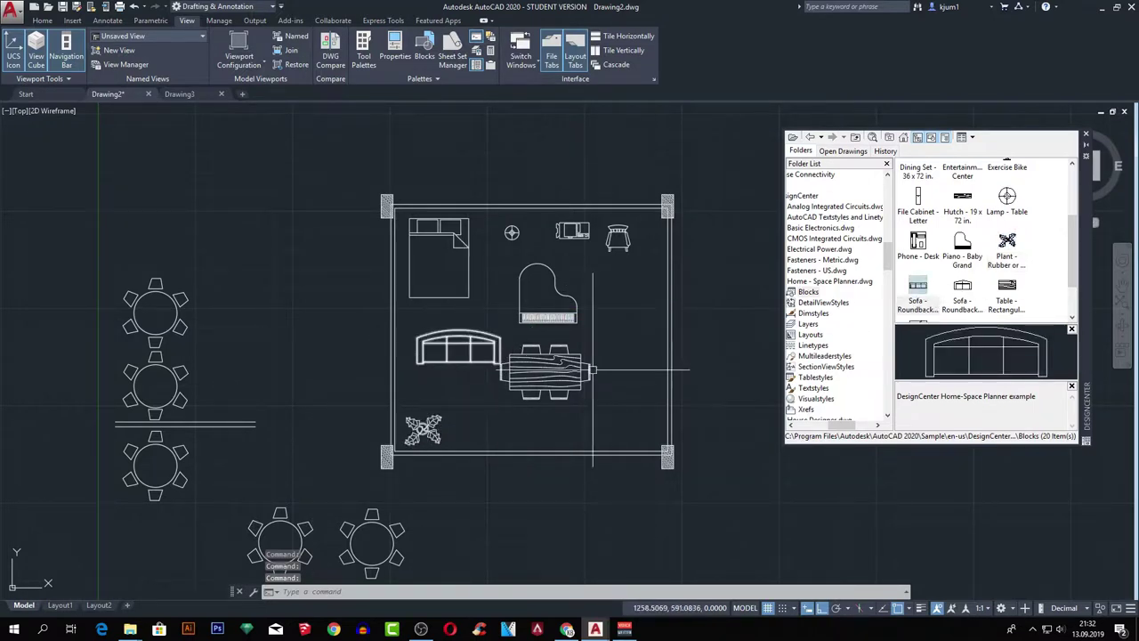
scroll(1073, 276, down, 1)
drag(1073, 276, 1073, 296)
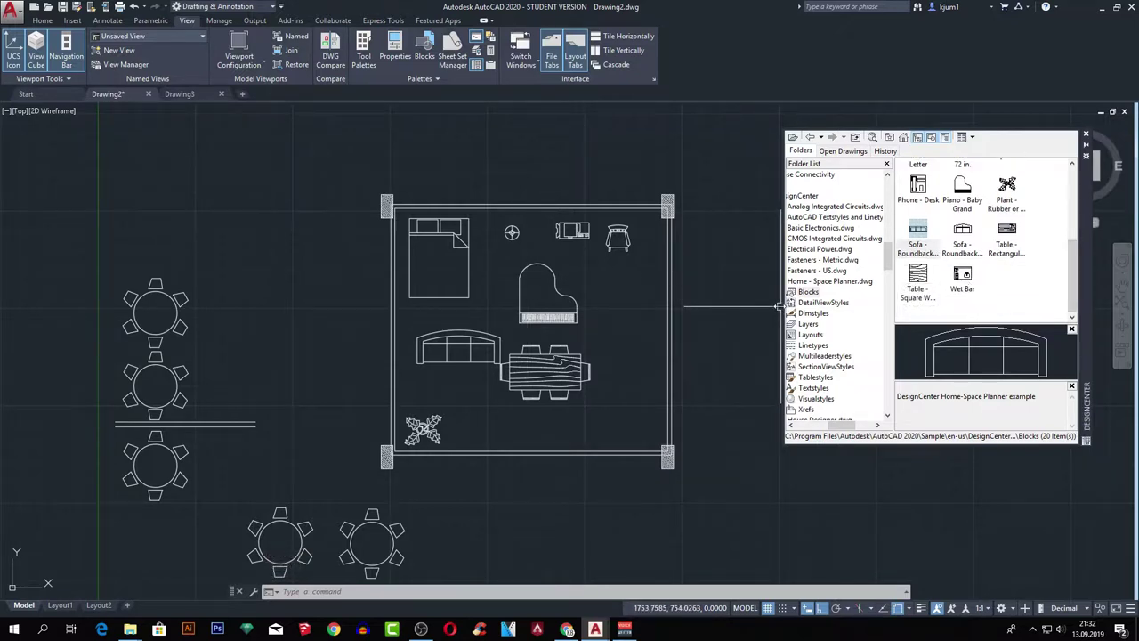
drag(780, 306, 559, 306)
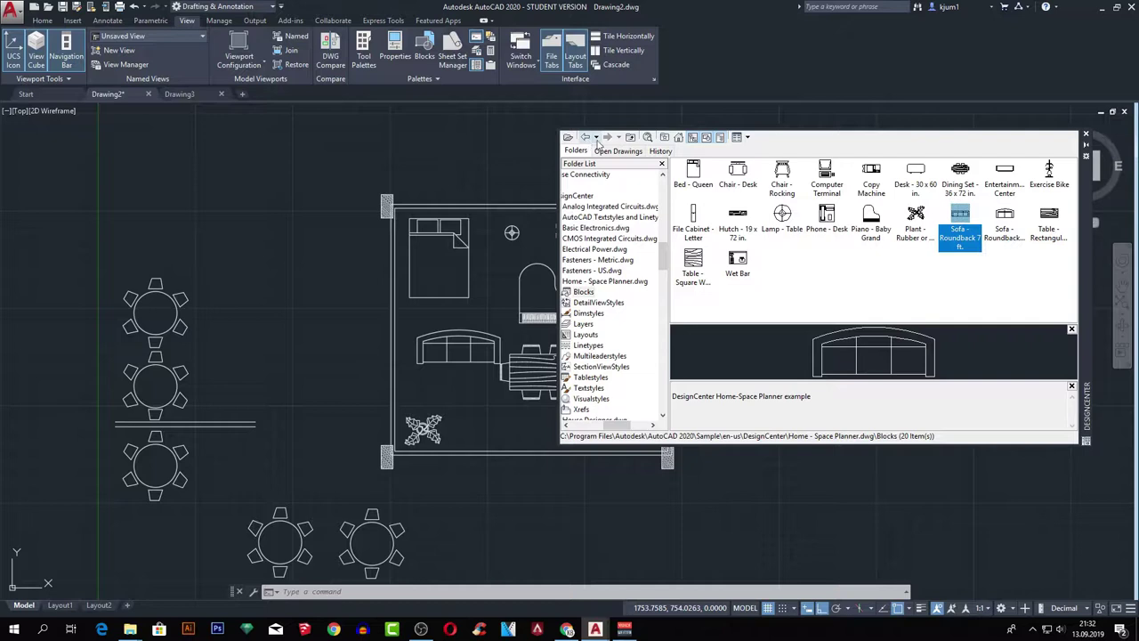
Return DesignCenter to the sample drawings list and preview HVAC, Kitchens, Welding and others.
click(586, 138)
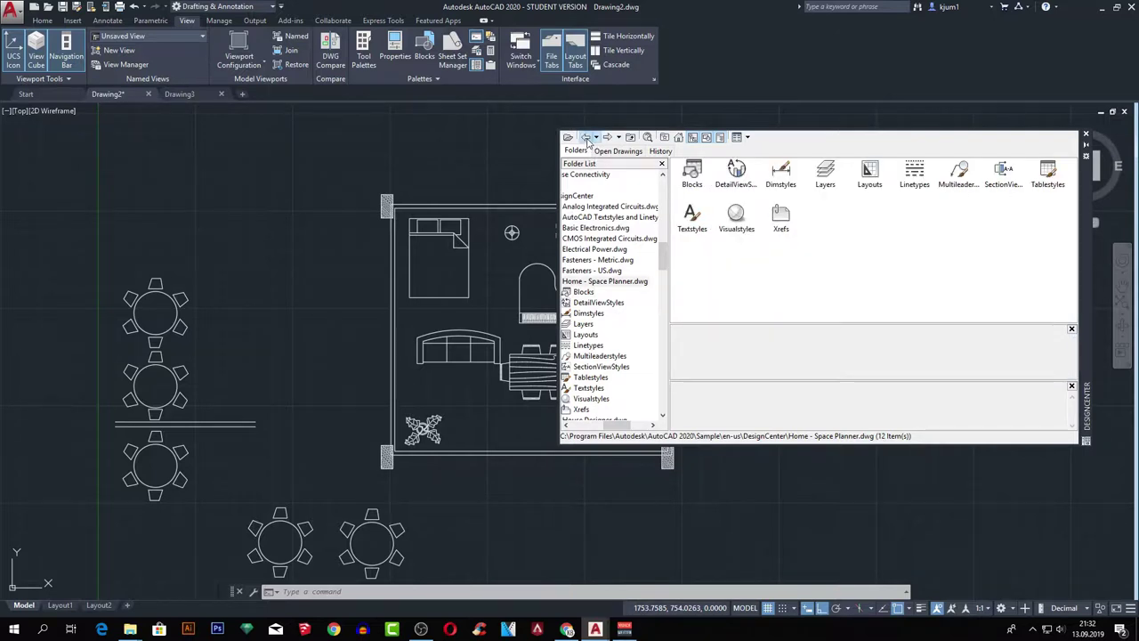
click(586, 138)
click(695, 221)
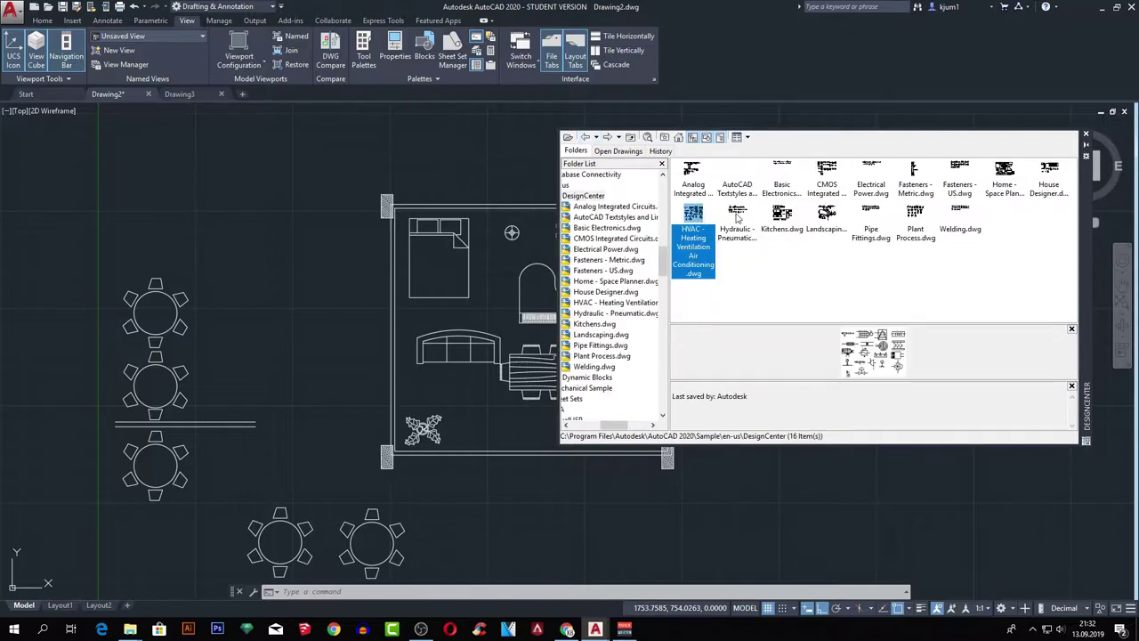
click(738, 221)
click(782, 221)
click(826, 221)
click(871, 222)
click(914, 222)
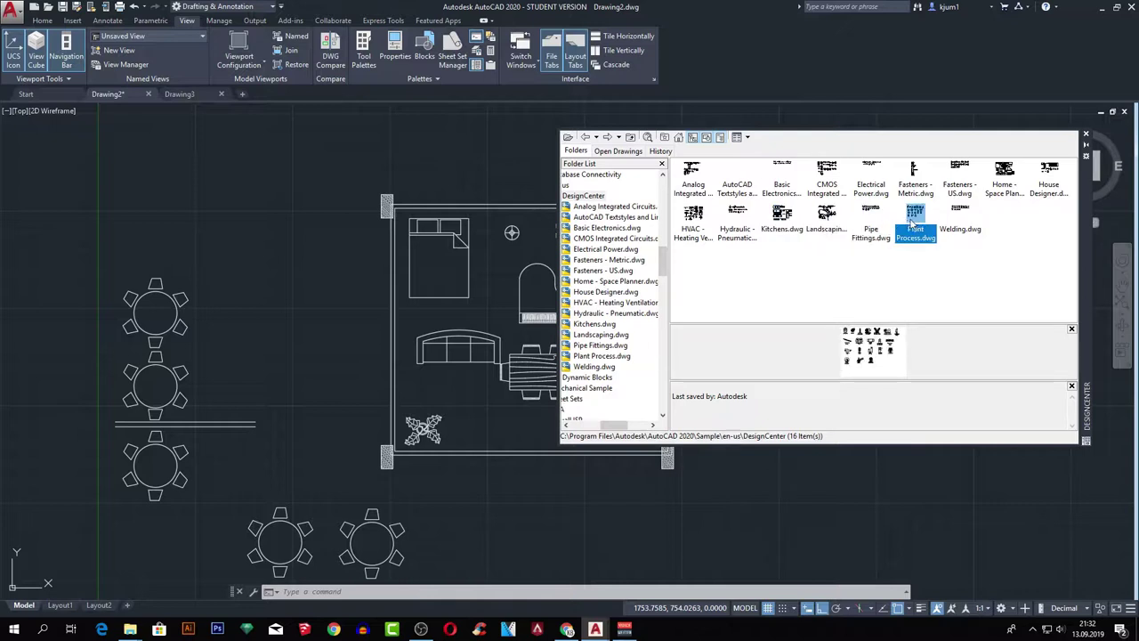
click(958, 222)
click(869, 222)
click(693, 222)
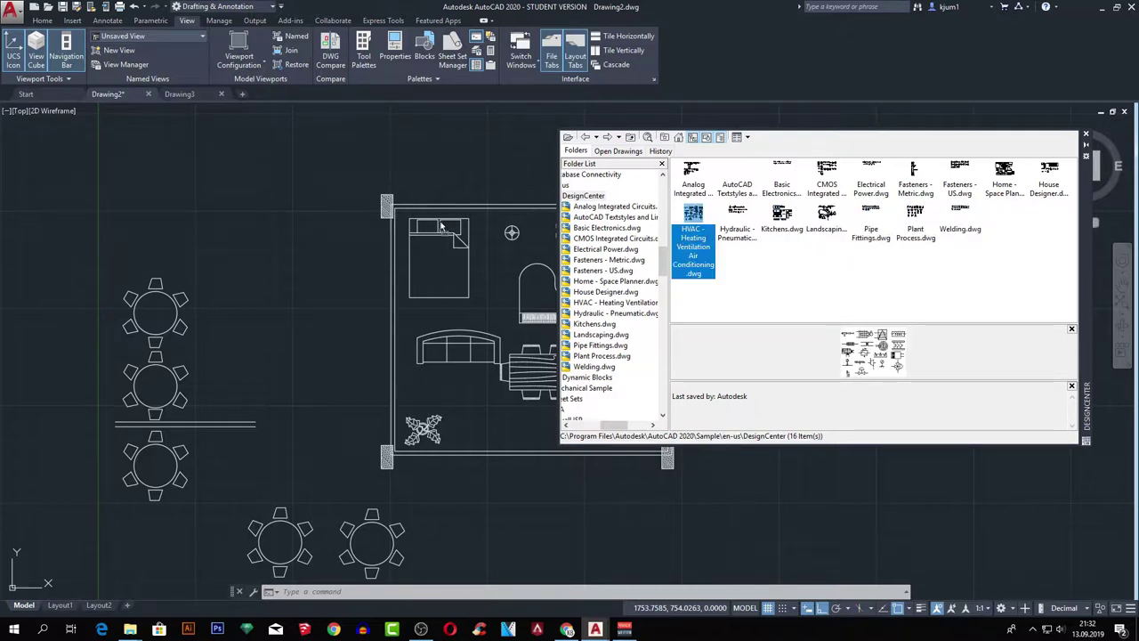
click(715, 224)
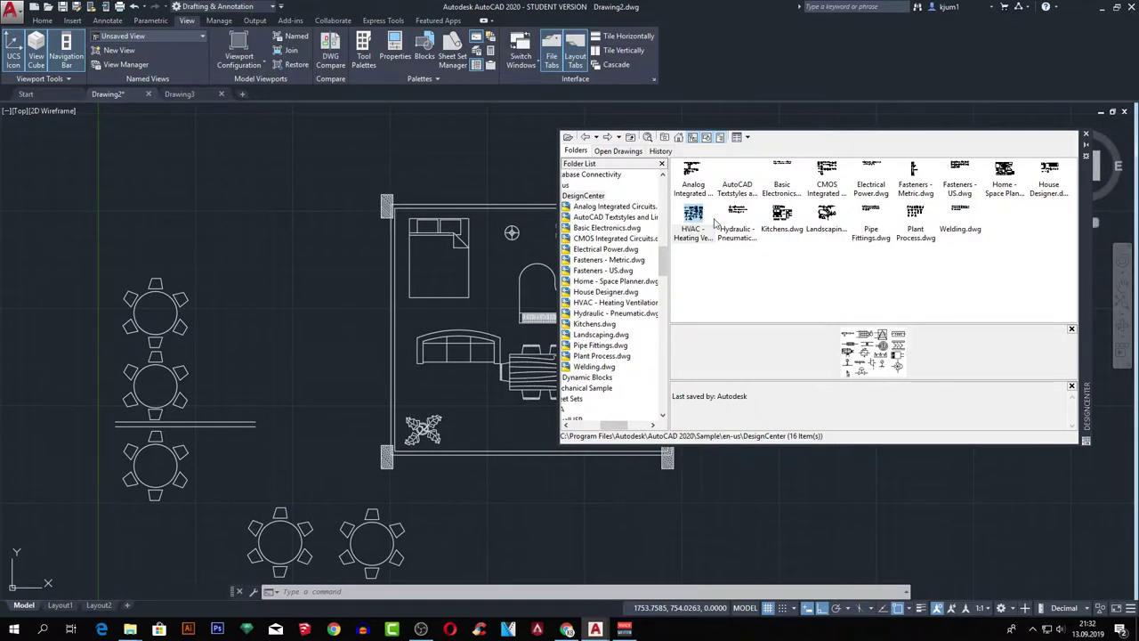
Start inserting Home - Space Planner, cancel it, and zoom extents on the plan.
scroll(436, 282, down, 3)
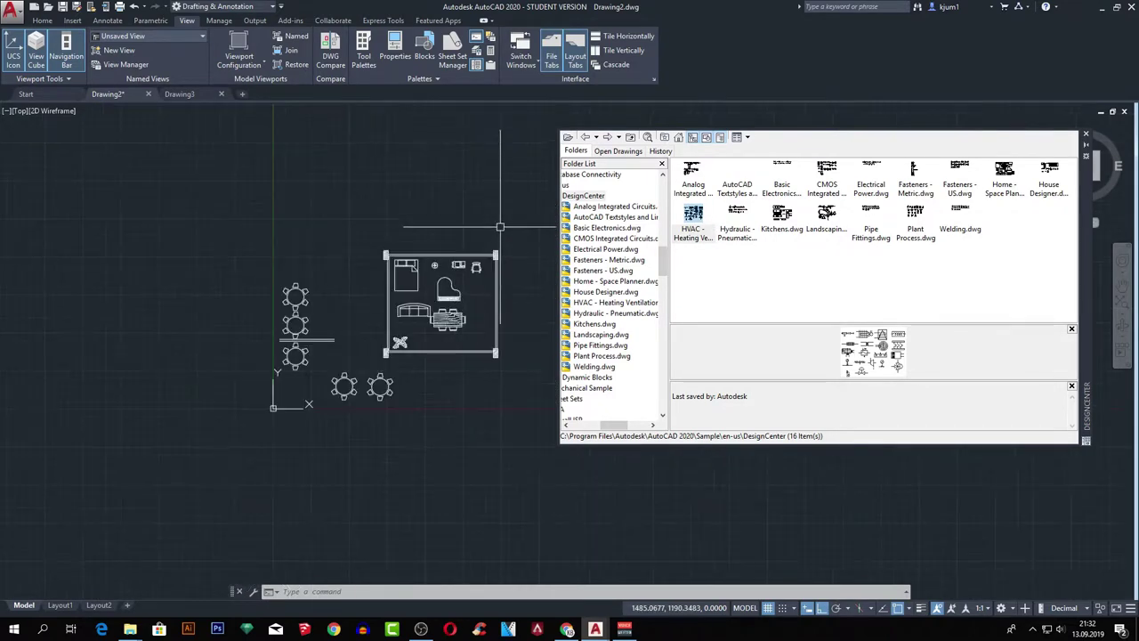
scroll(436, 282, down, 2)
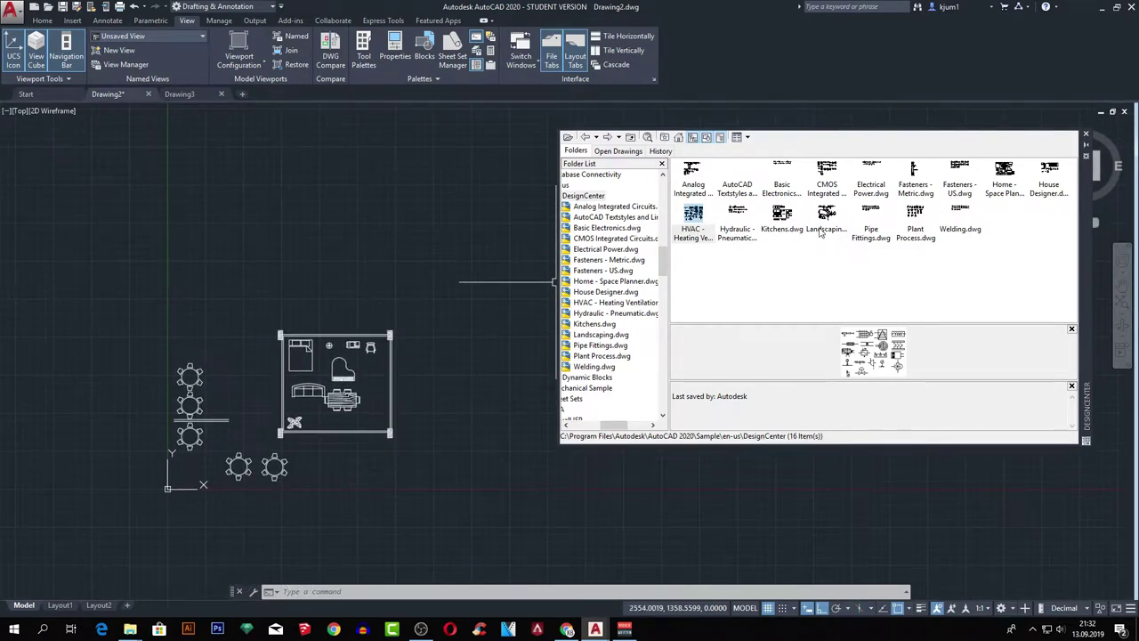
click(1008, 197)
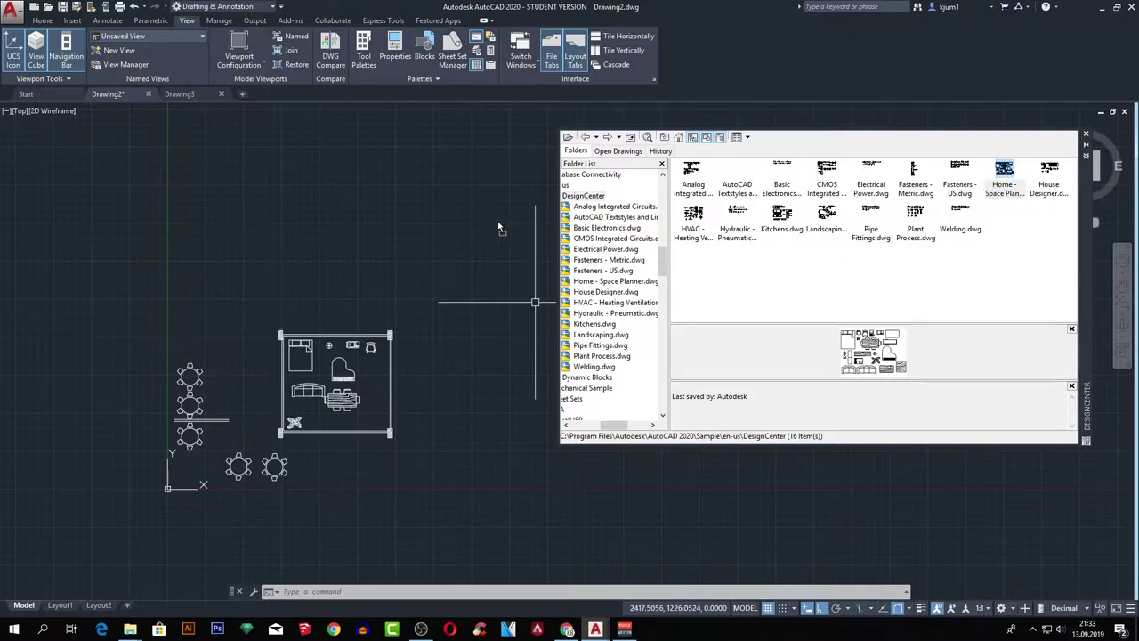
drag(535, 303, 533, 301)
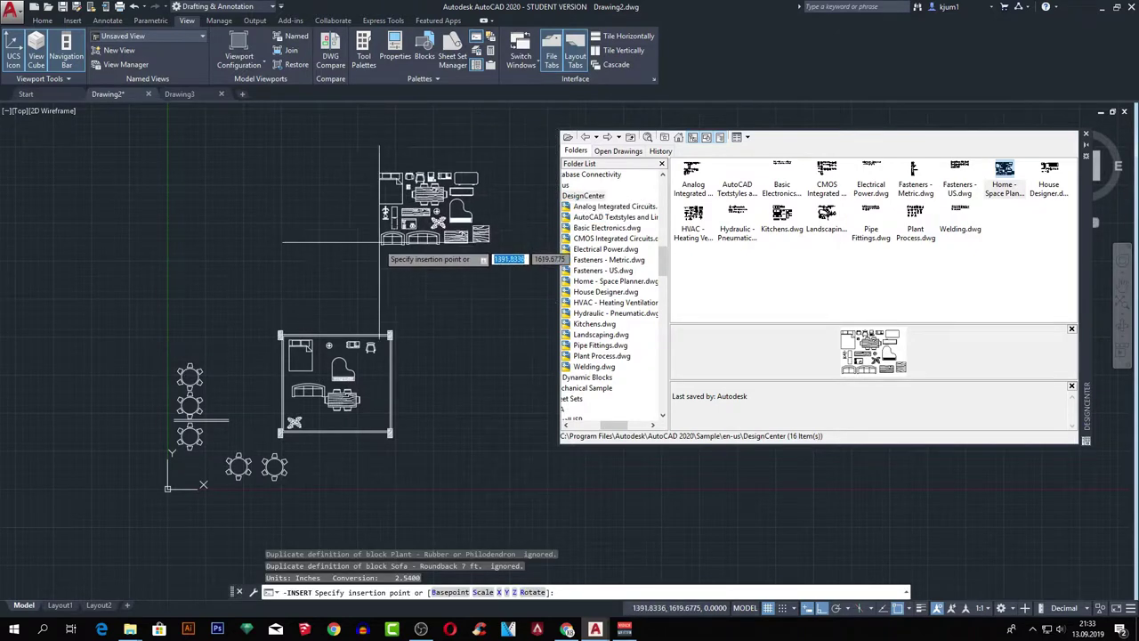
key(Escape)
middle_click(190, 300)
middle_click(190, 300)
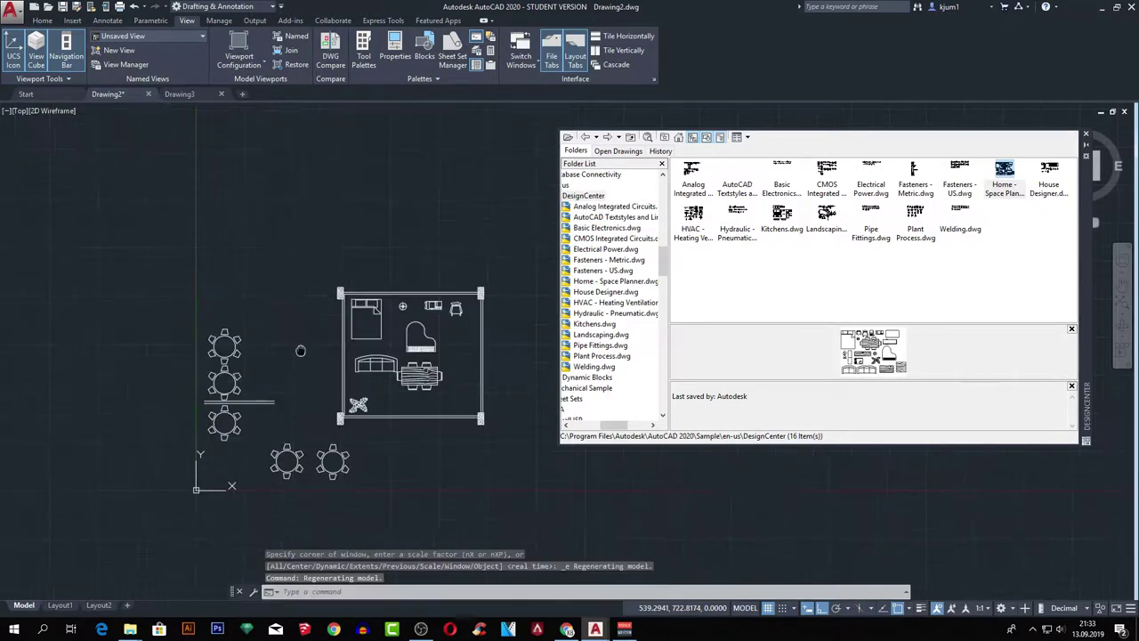
Try attaching Home - Space Planner as an Xref, which fails because the block already exists.
right_click(1012, 184)
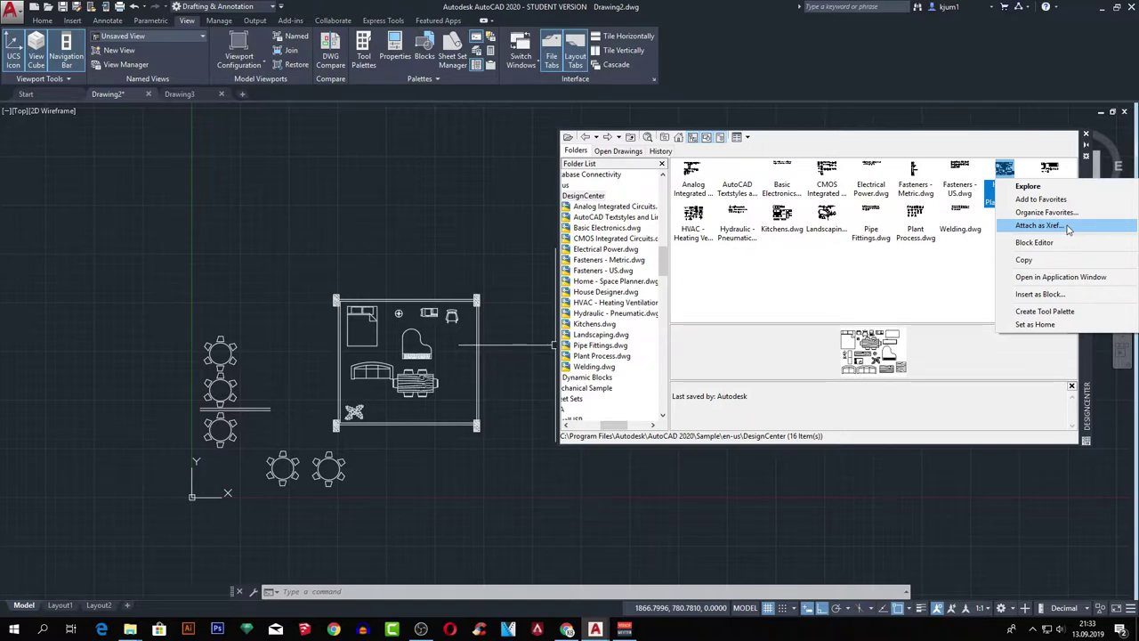
click(1069, 229)
drag(528, 181, 488, 177)
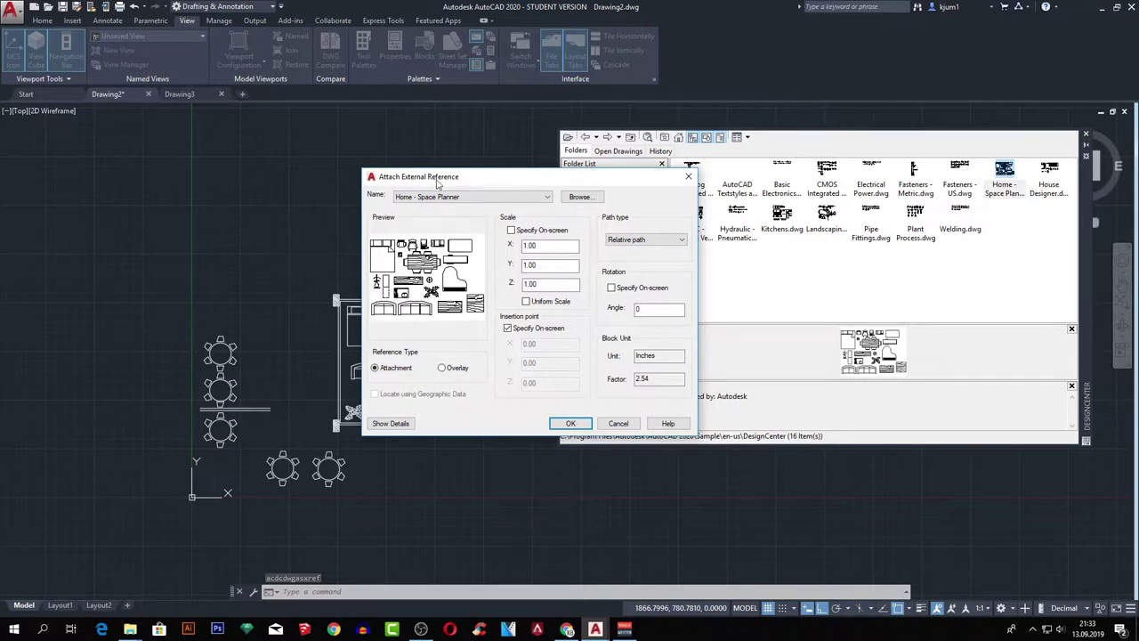
click(571, 424)
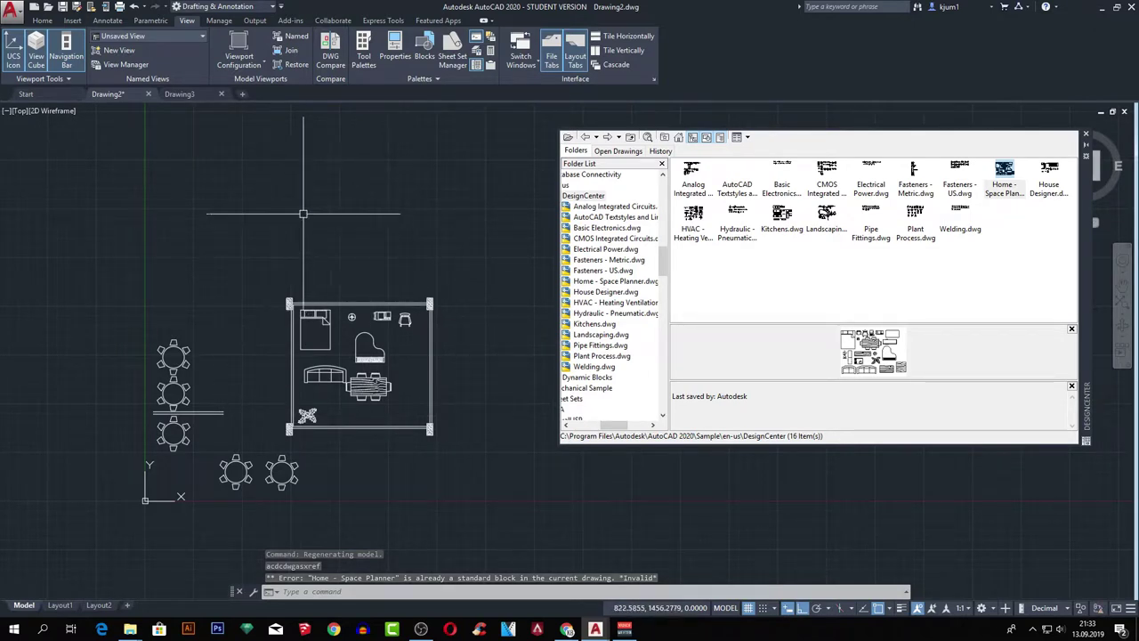
click(42, 20)
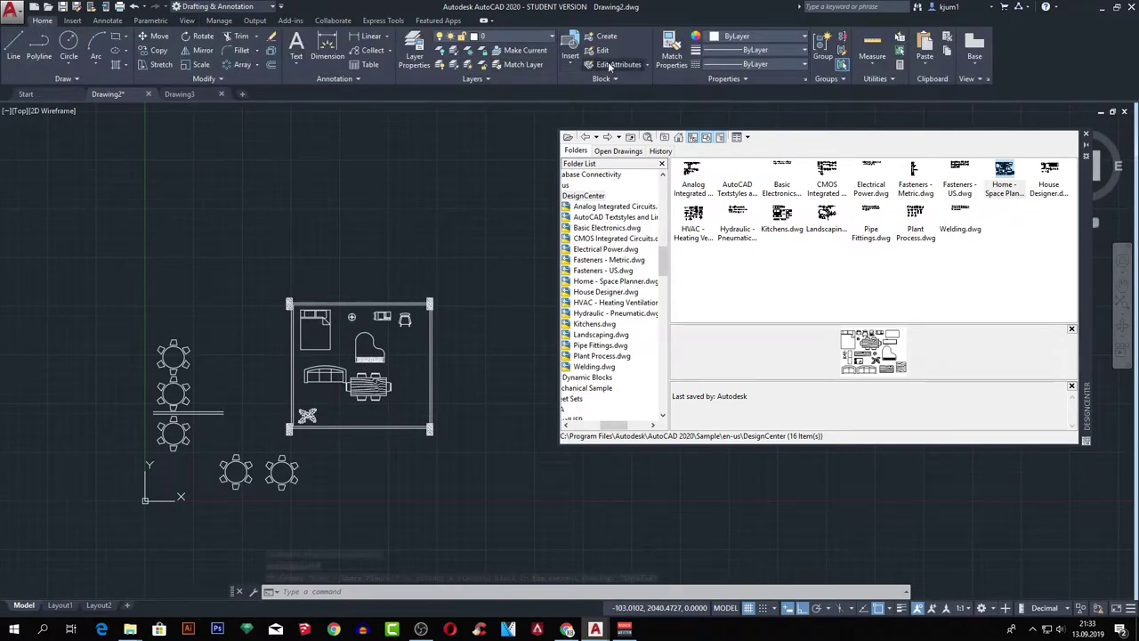
Insert the Home - Space Planner block from the Insert gallery above the room, then close DesignCenter.
click(573, 57)
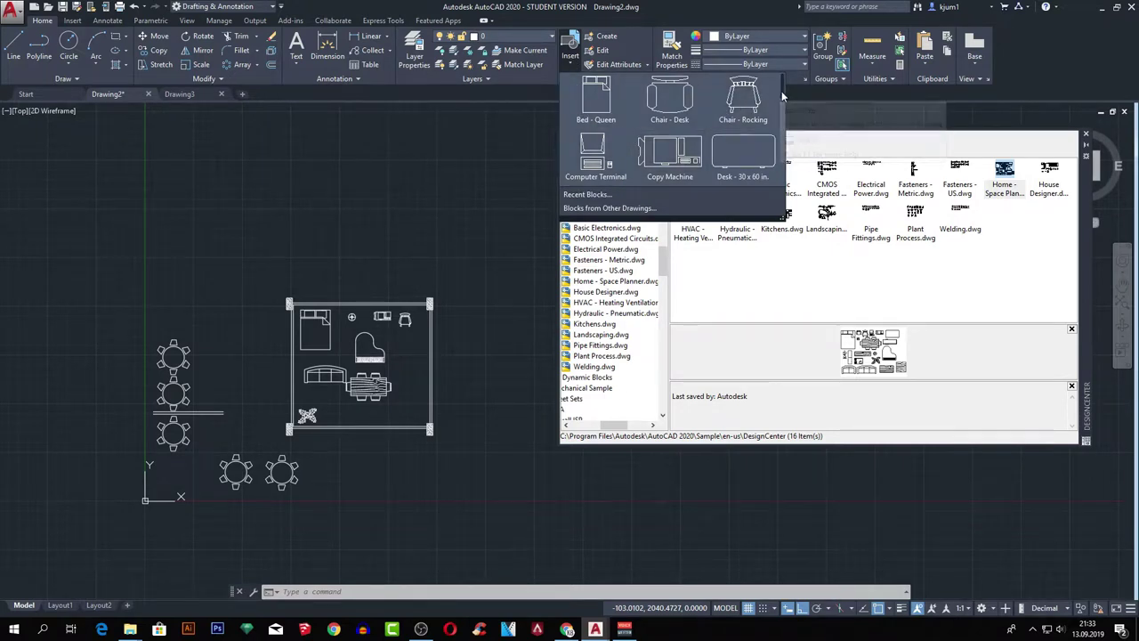
scroll(783, 112, down, 1)
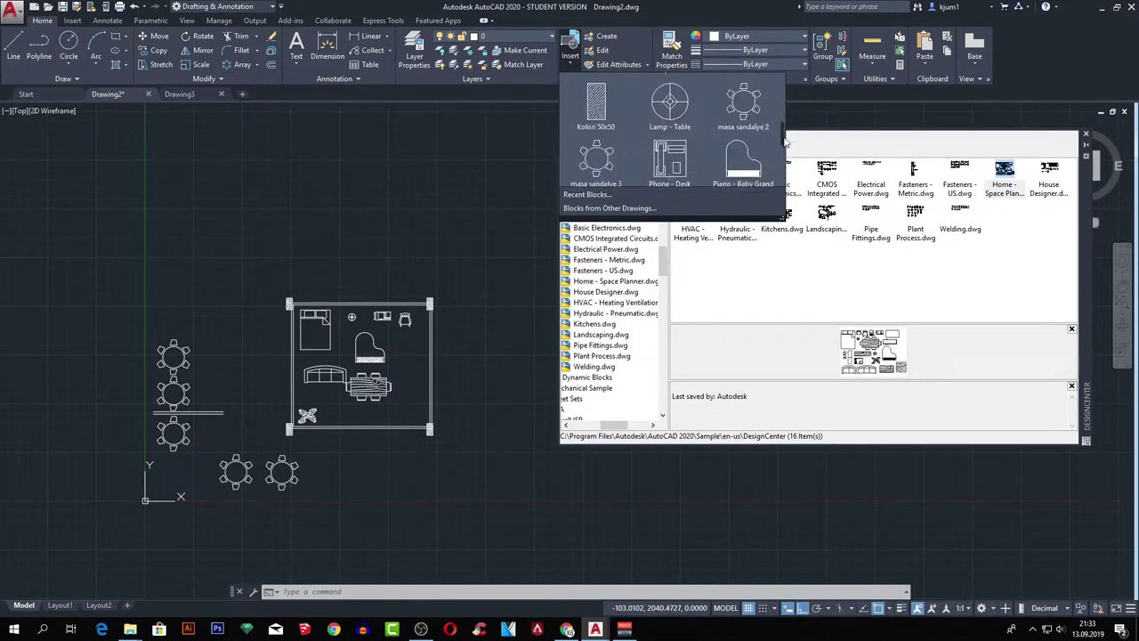
drag(783, 111, 785, 125)
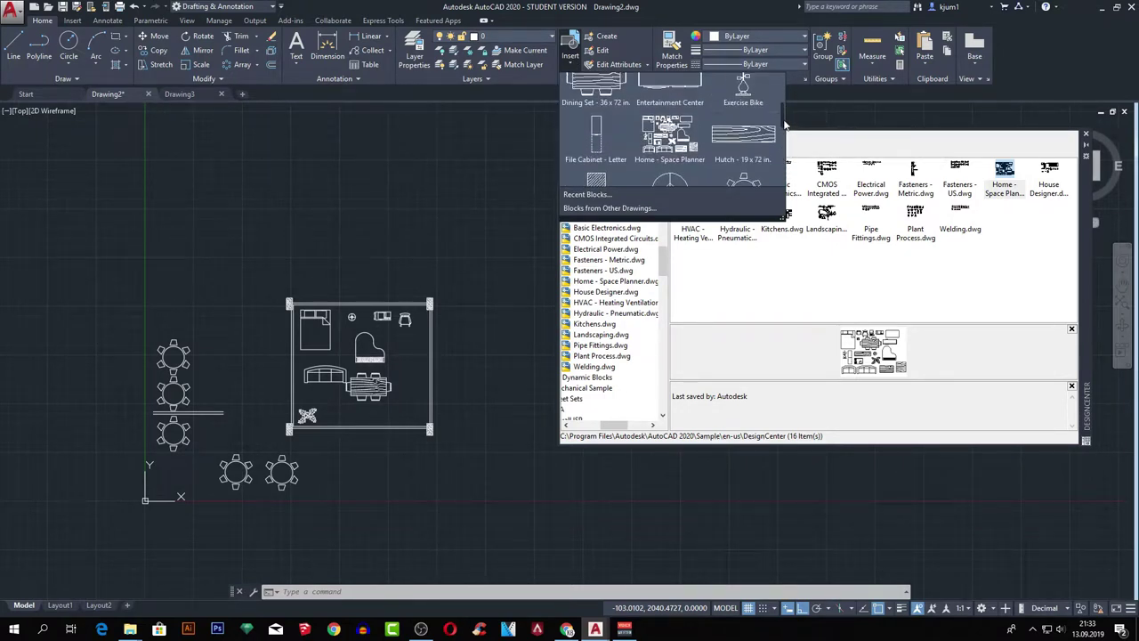
click(676, 138)
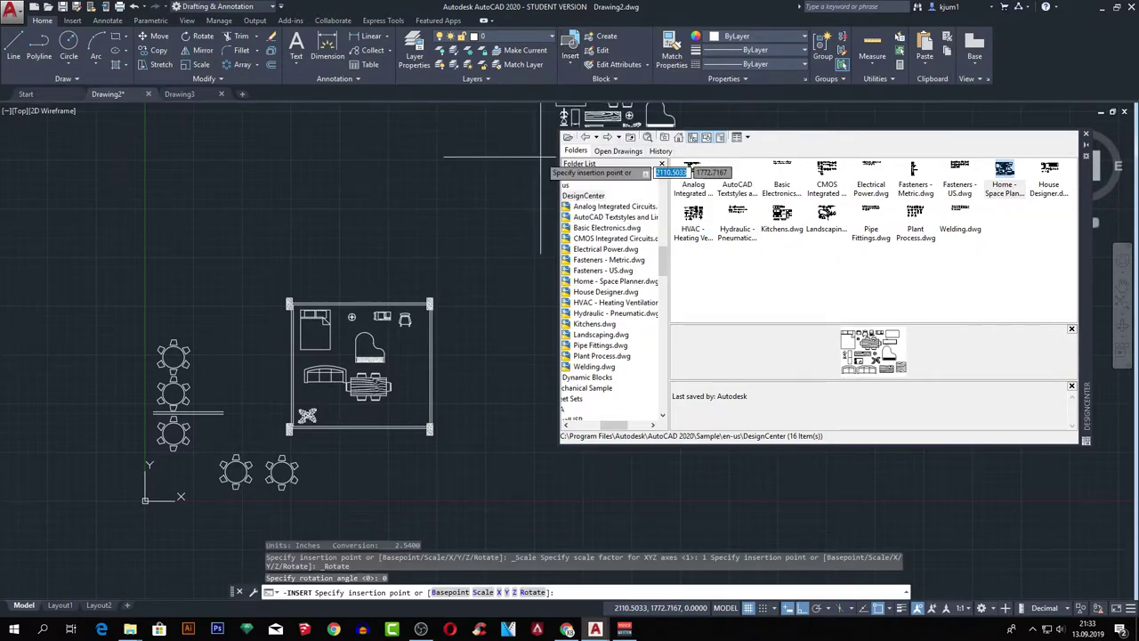
click(210, 263)
click(289, 220)
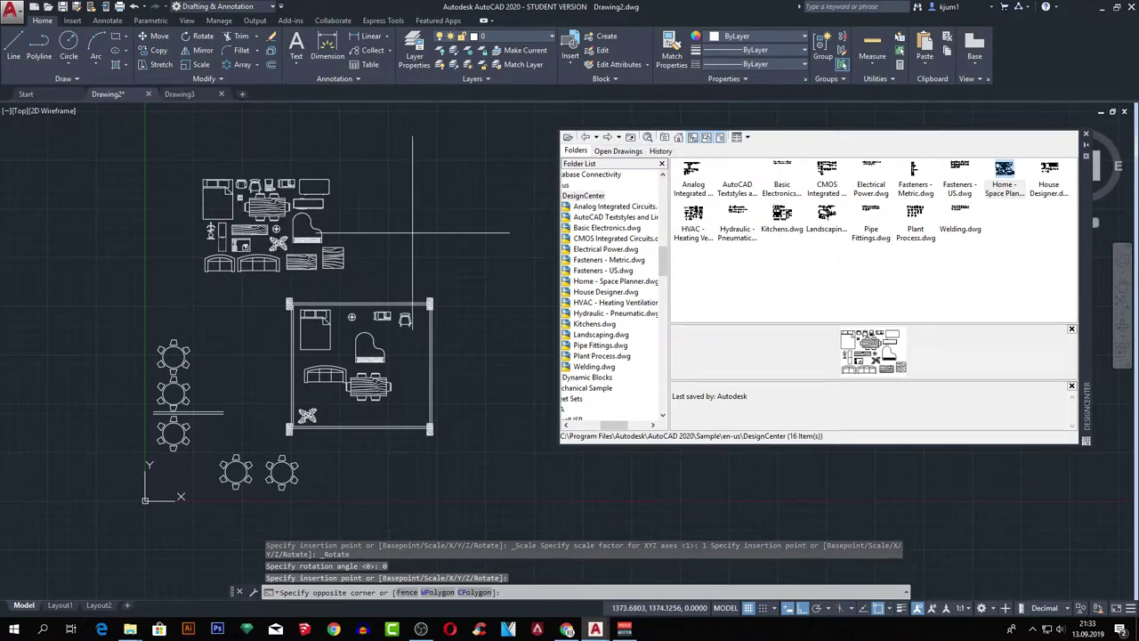
key(Escape)
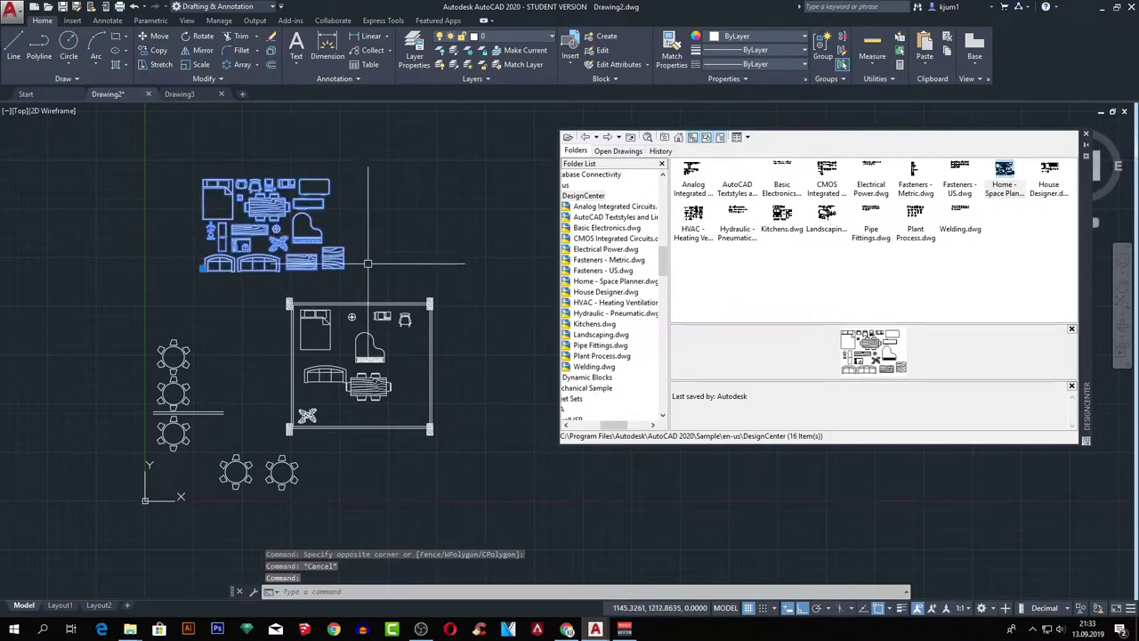
middle_drag(221, 233, 239, 243)
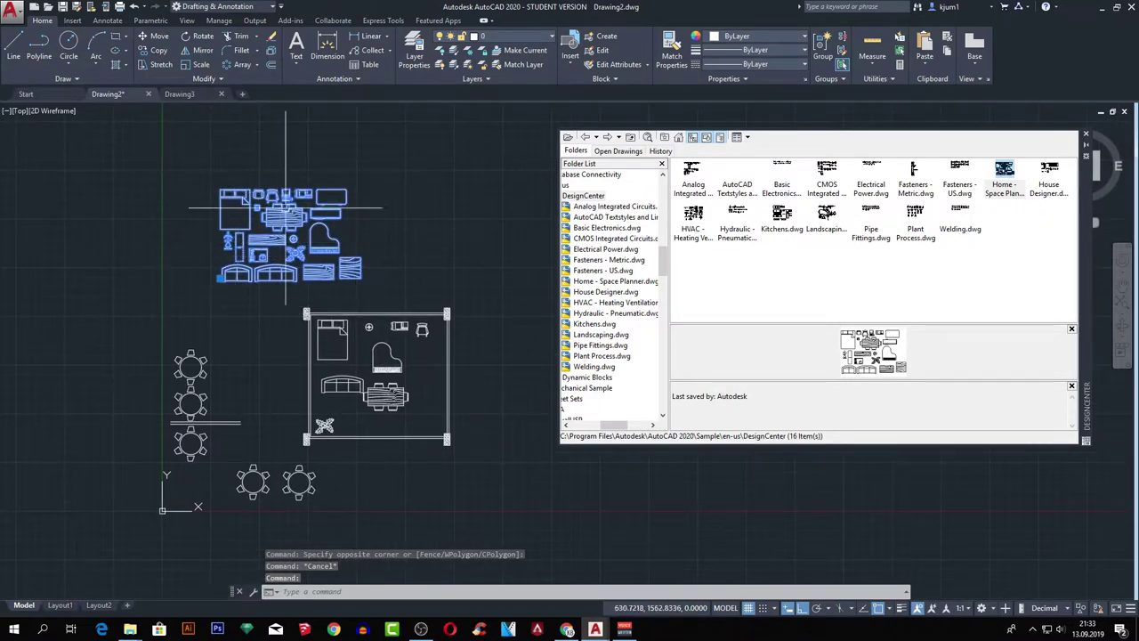
scroll(310, 200, up, 2)
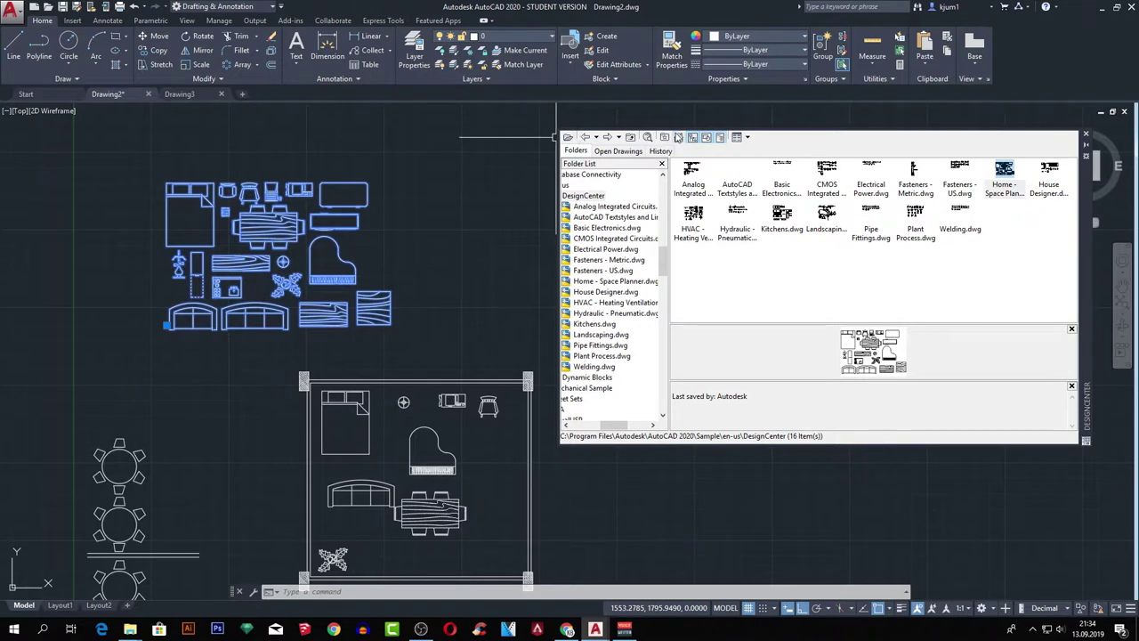
click(1085, 133)
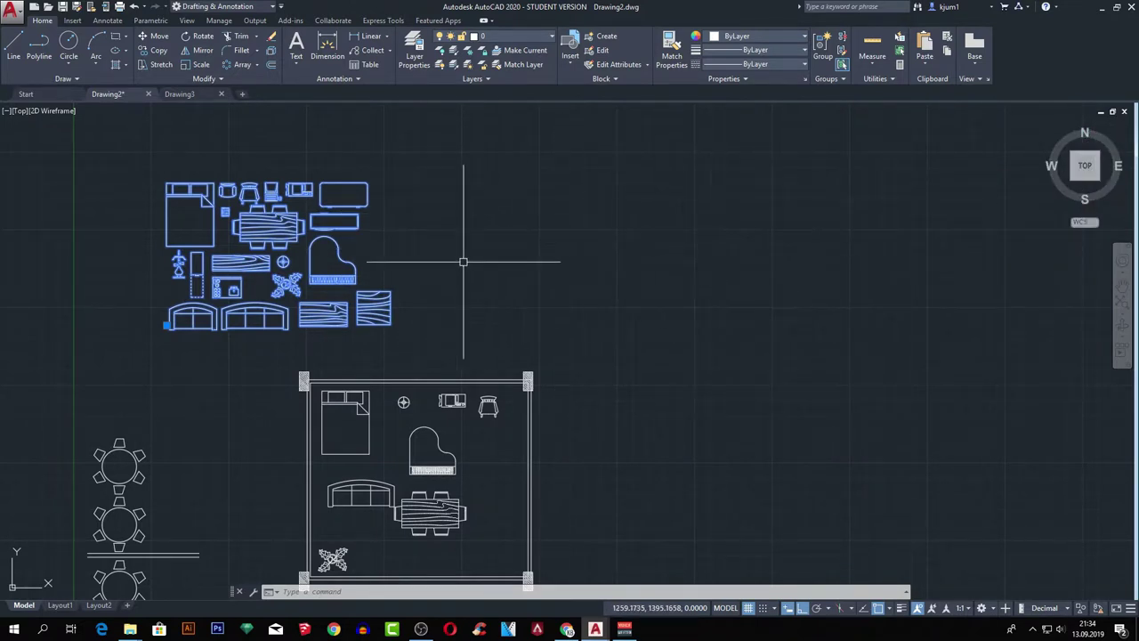
Select the inserted Home - Space Planner block and explode it into separate furniture pieces.
middle_drag(468, 263, 577, 260)
key(Escape)
click(552, 330)
key(Escape)
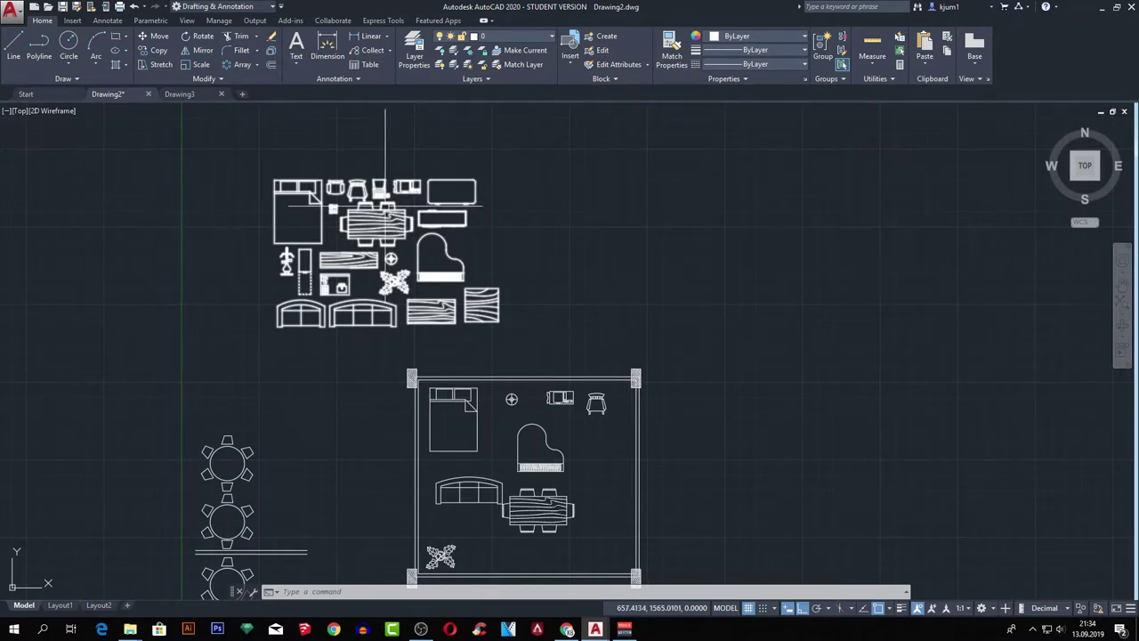
click(368, 201)
middle_drag(437, 309, 419, 317)
text(x)
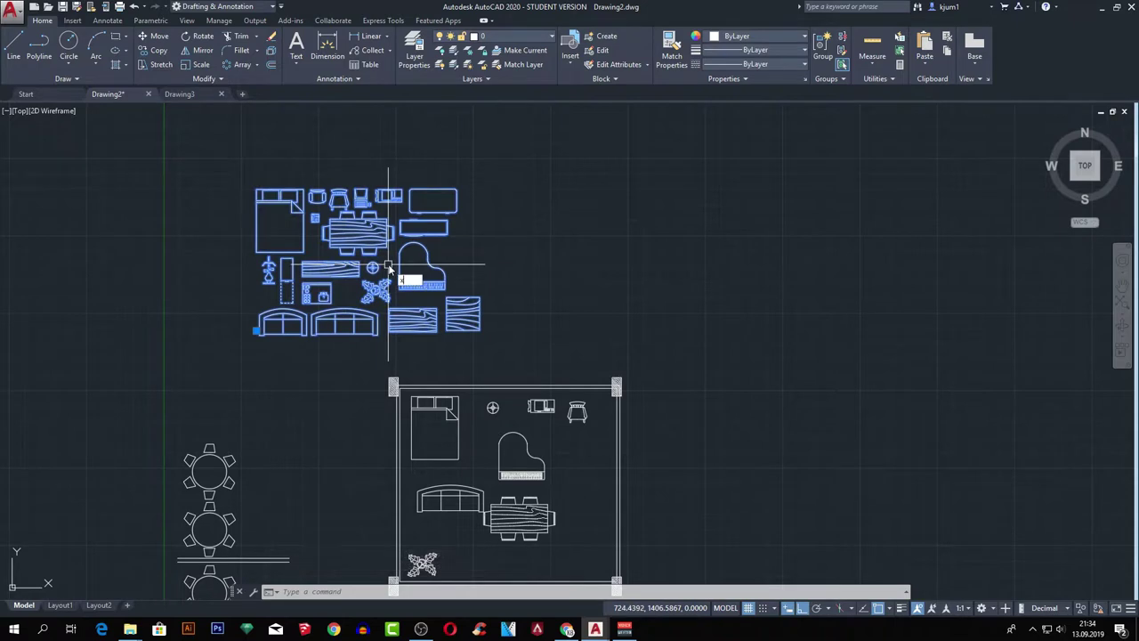
key(Return)
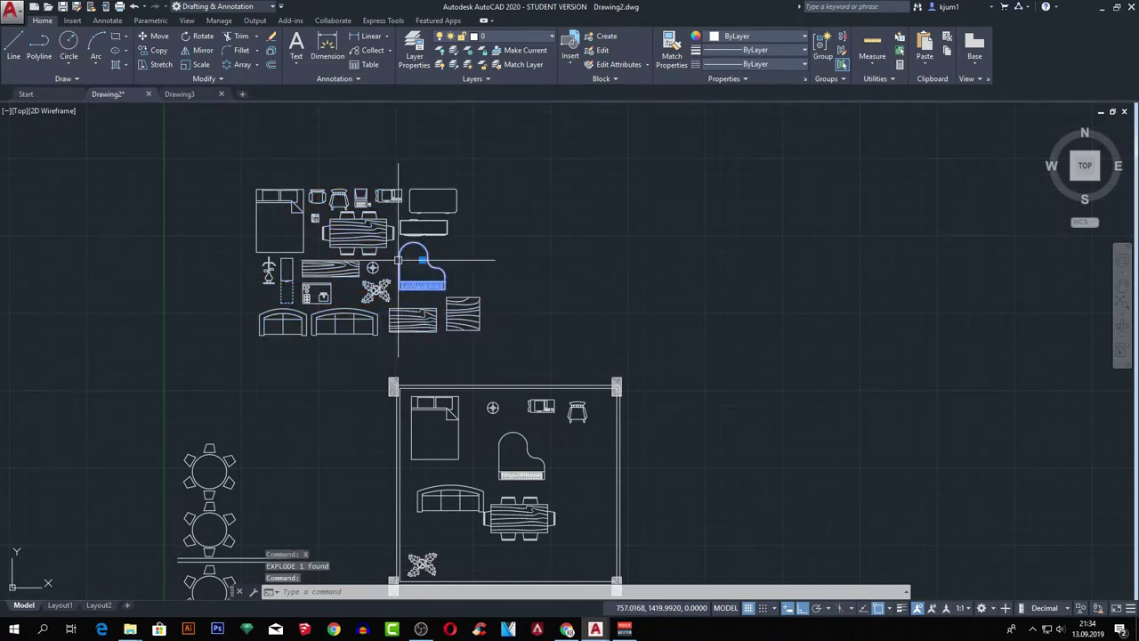
key(Escape)
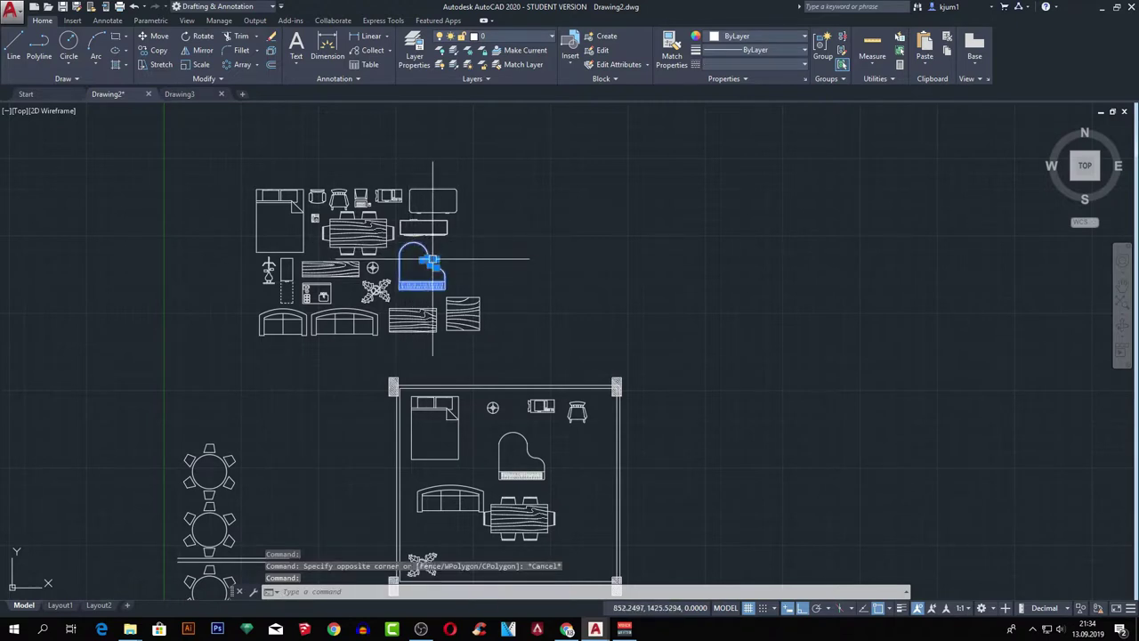
scroll(421, 245, up, 2)
Move the grand piano right of the set, delete leftover lines, and shift the small rectangle.
text(m)
key(Return)
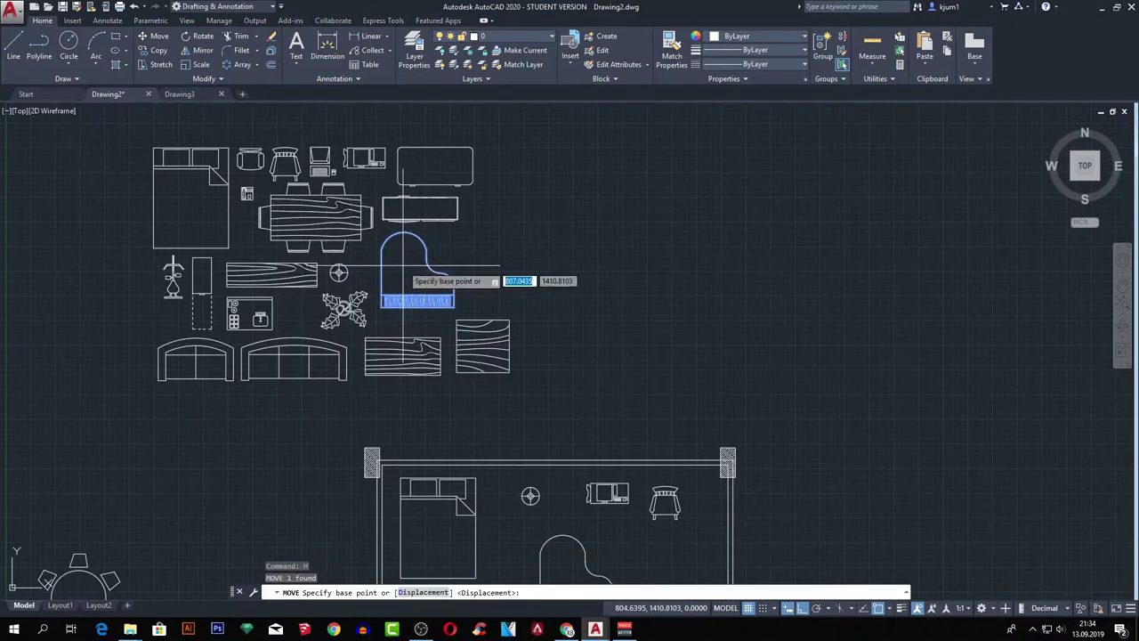
click(418, 260)
click(478, 301)
click(539, 316)
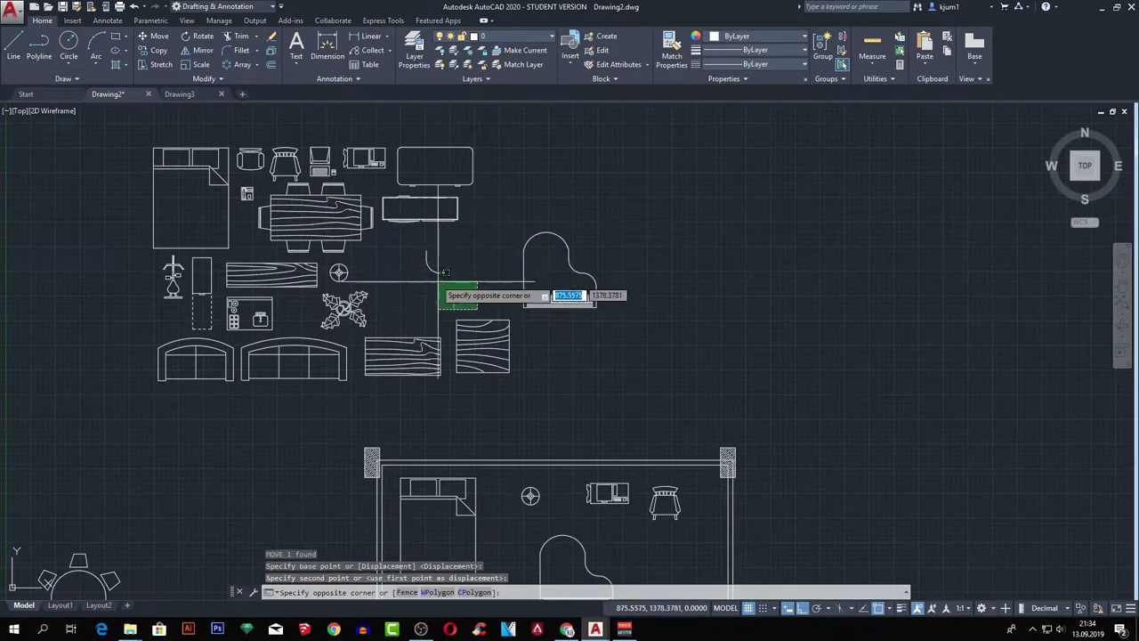
click(420, 258)
key(Delete)
click(439, 227)
click(436, 218)
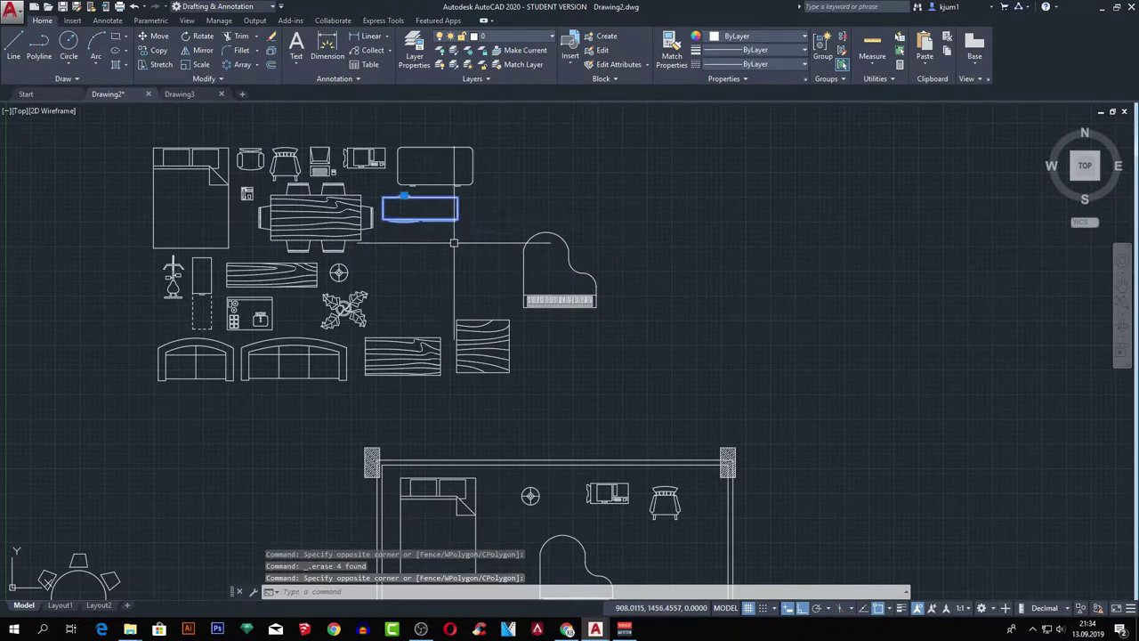
drag(449, 213, 652, 214)
key(Escape)
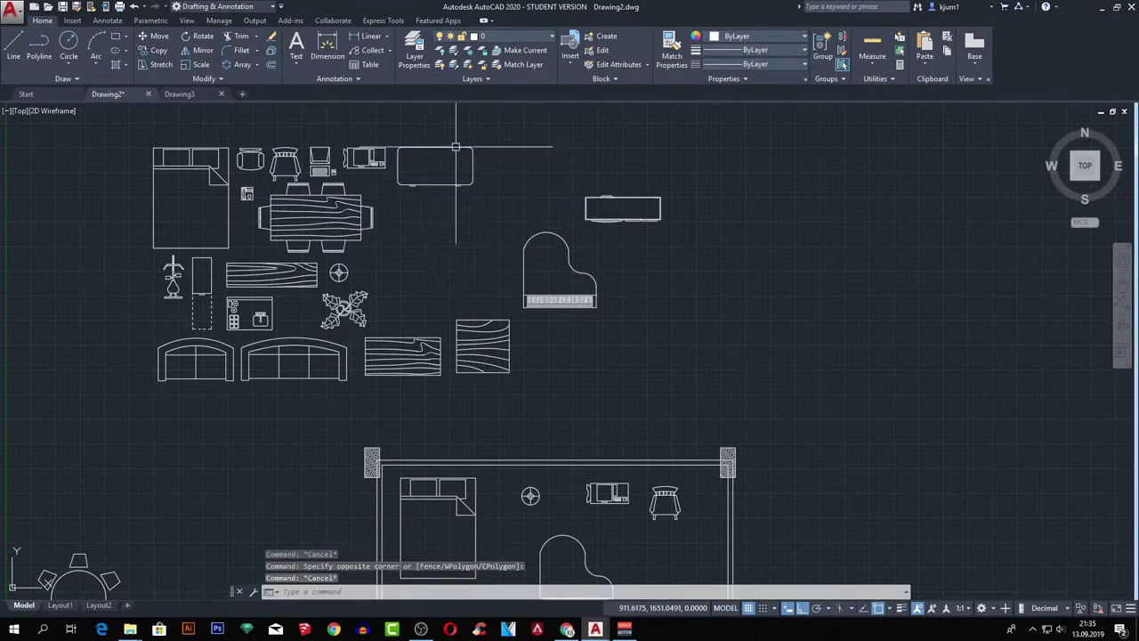
Move the larger rectangle piece to the right of the piano.
click(448, 185)
text(m)
key(Return)
click(427, 188)
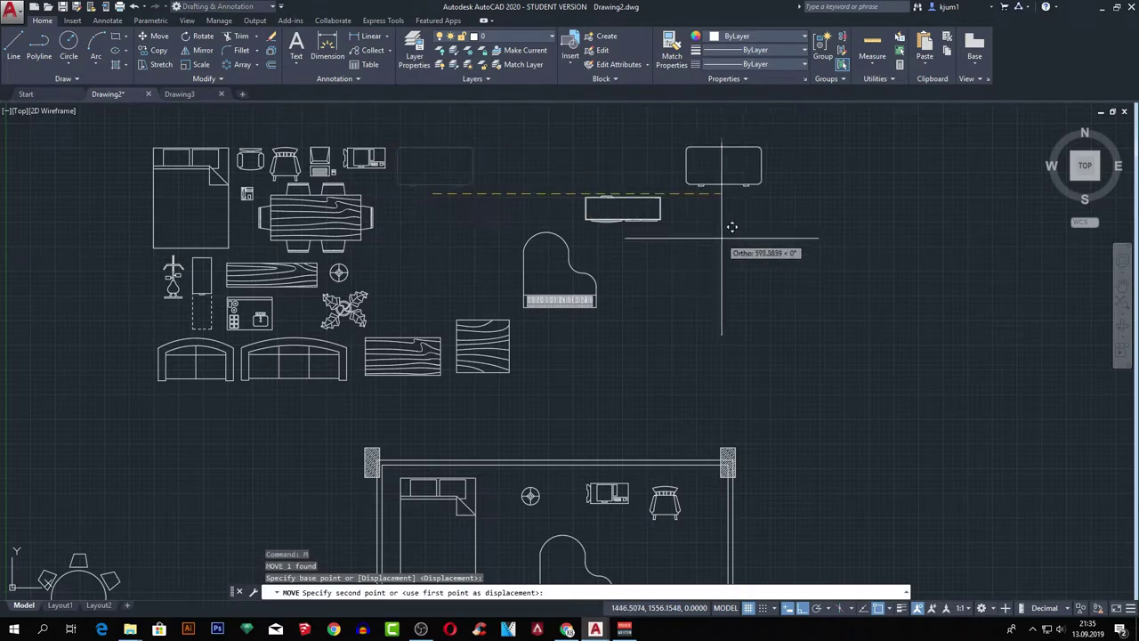
click(720, 289)
middle_drag(720, 289, 668, 247)
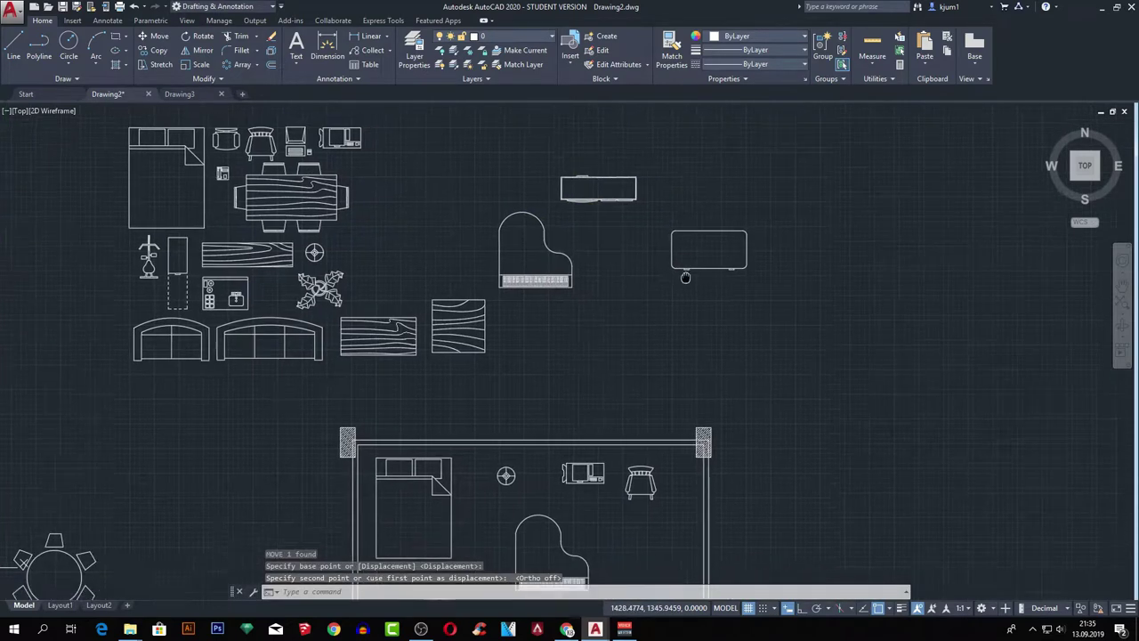
mouse_move(547, 446)
middle_down()
mouse_move(560, 406)
mouse_move(548, 324)
middle_up()
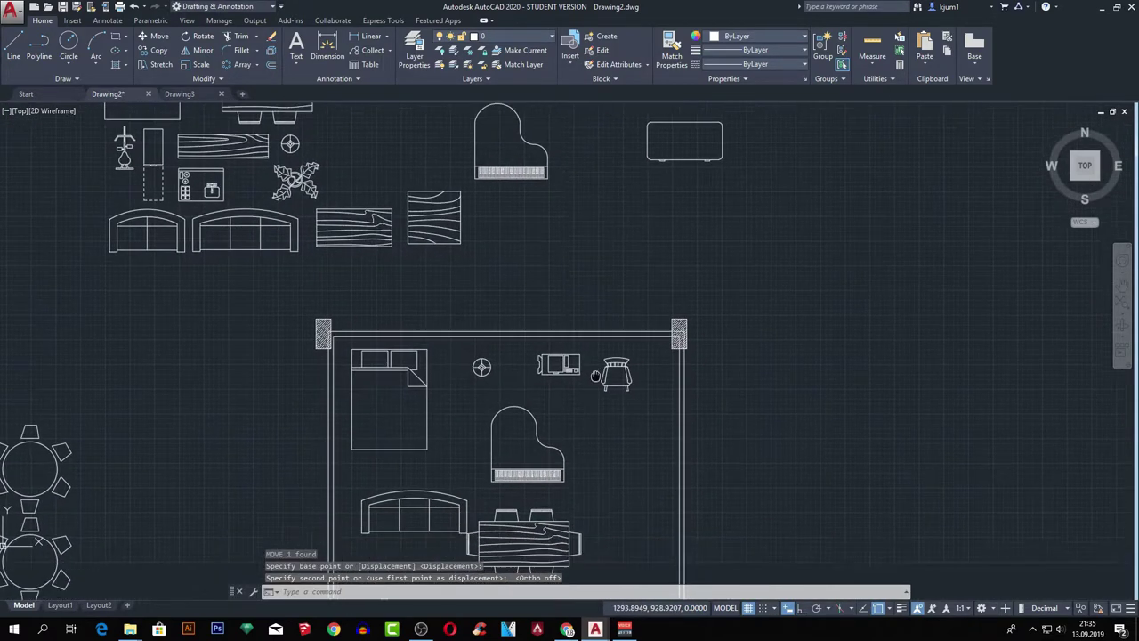
middle_drag(620, 270, 620, 254)
middle_drag(629, 142, 628, 203)
click(658, 207)
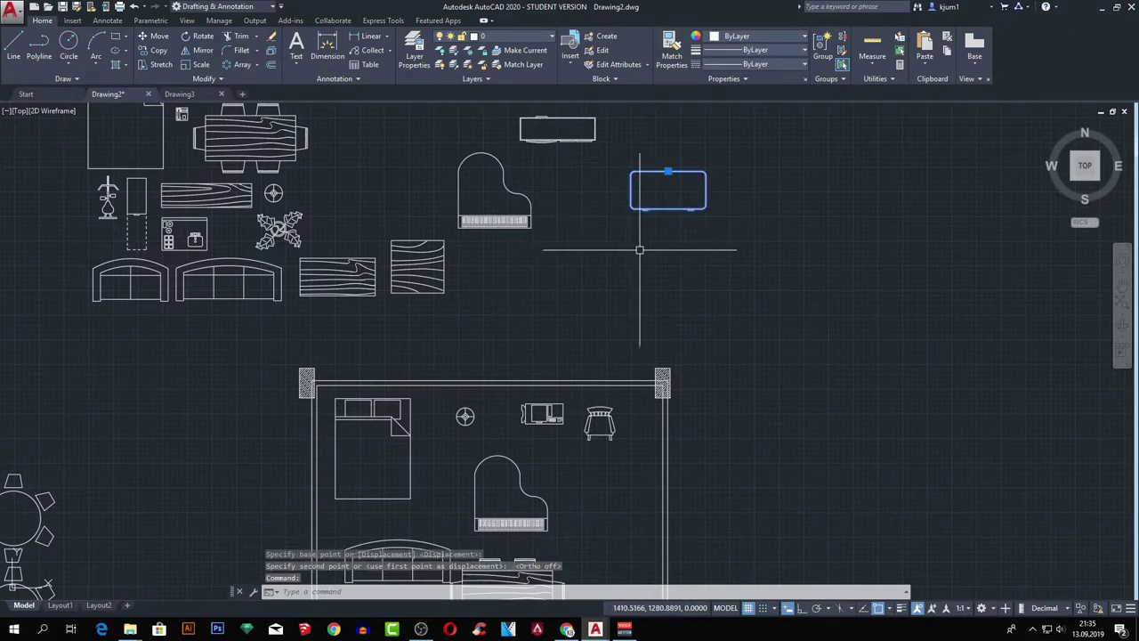
key(Escape)
middle_drag(555, 320, 632, 180)
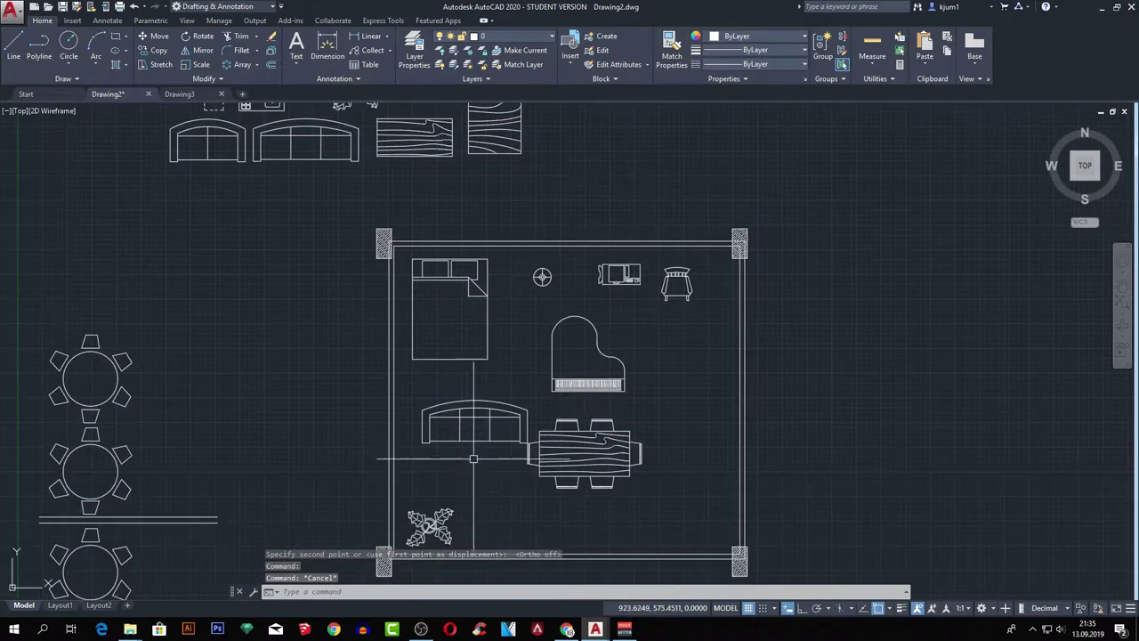
Explode the roundback sofa in the room and delete its pieces.
click(486, 429)
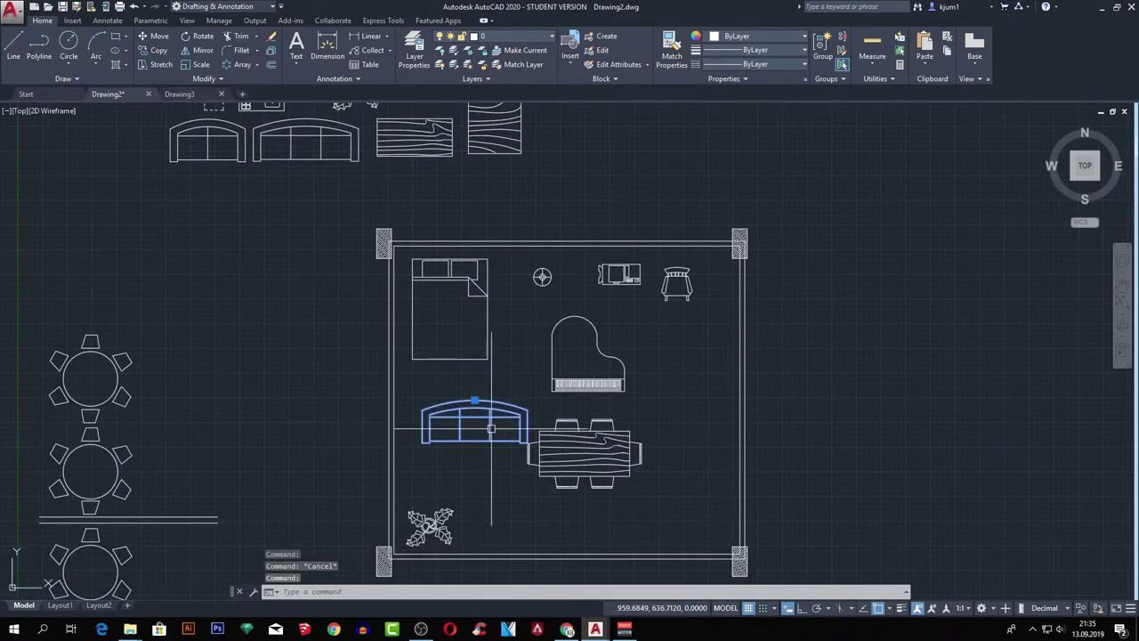
text(X)
key(Return)
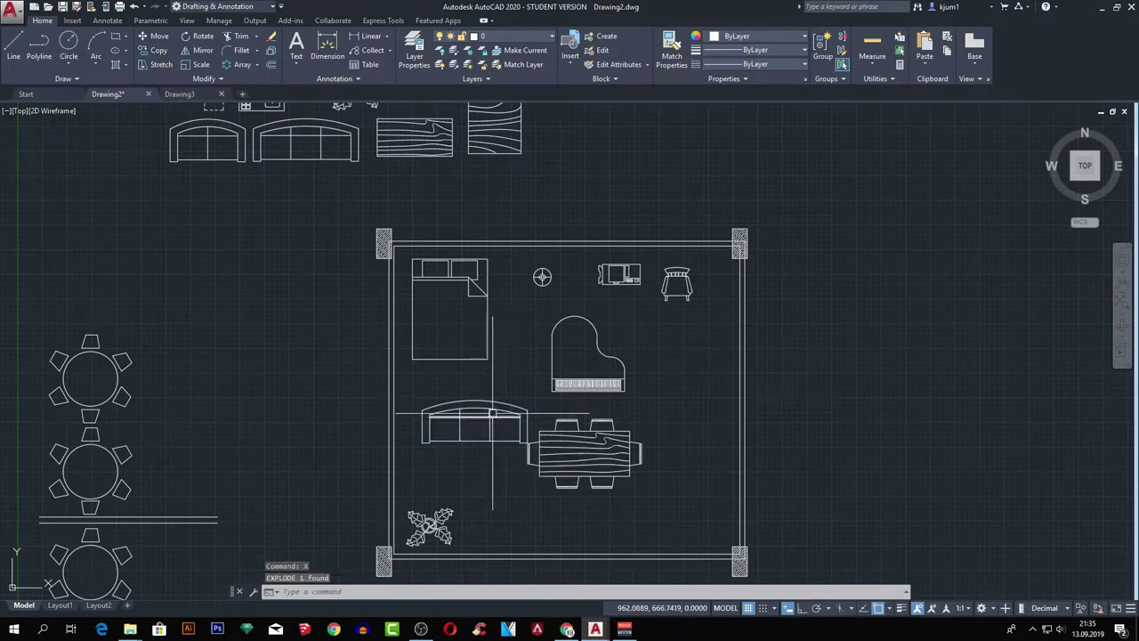
click(492, 410)
scroll(490, 433, up, 4)
click(485, 429)
key(Escape)
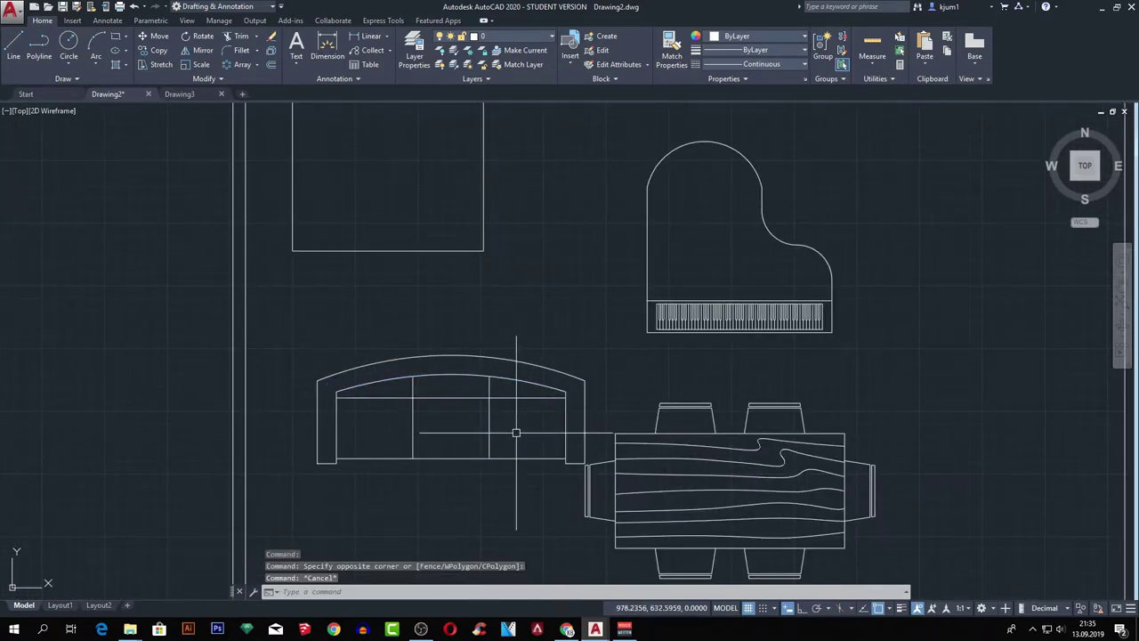
click(530, 481)
key(Escape)
click(500, 495)
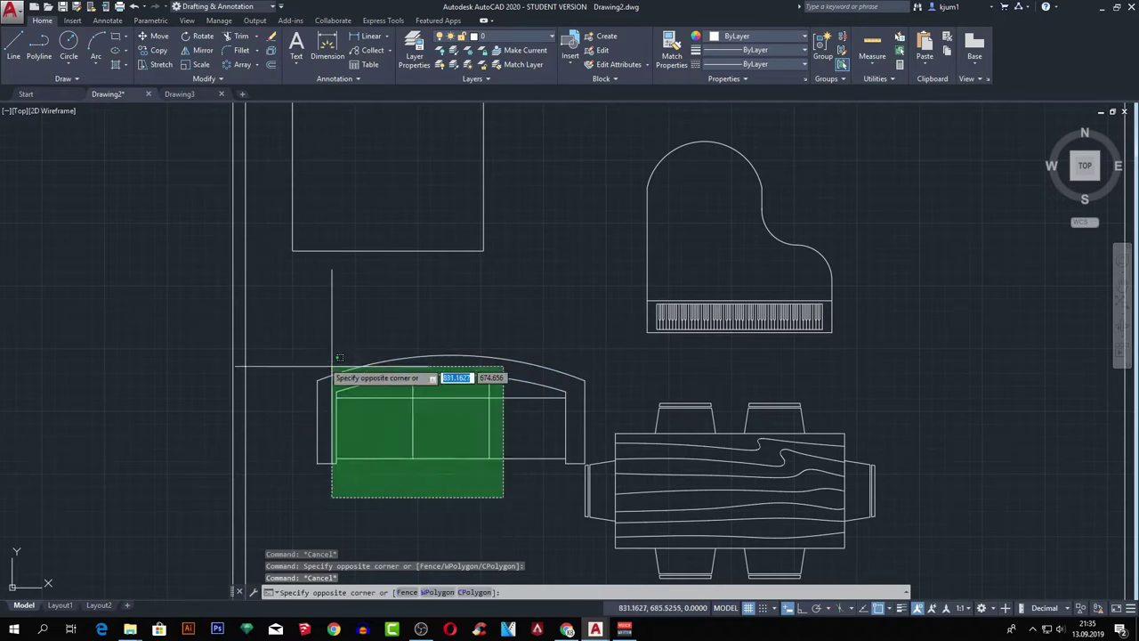
click(312, 356)
key(Escape)
click(279, 297)
click(590, 483)
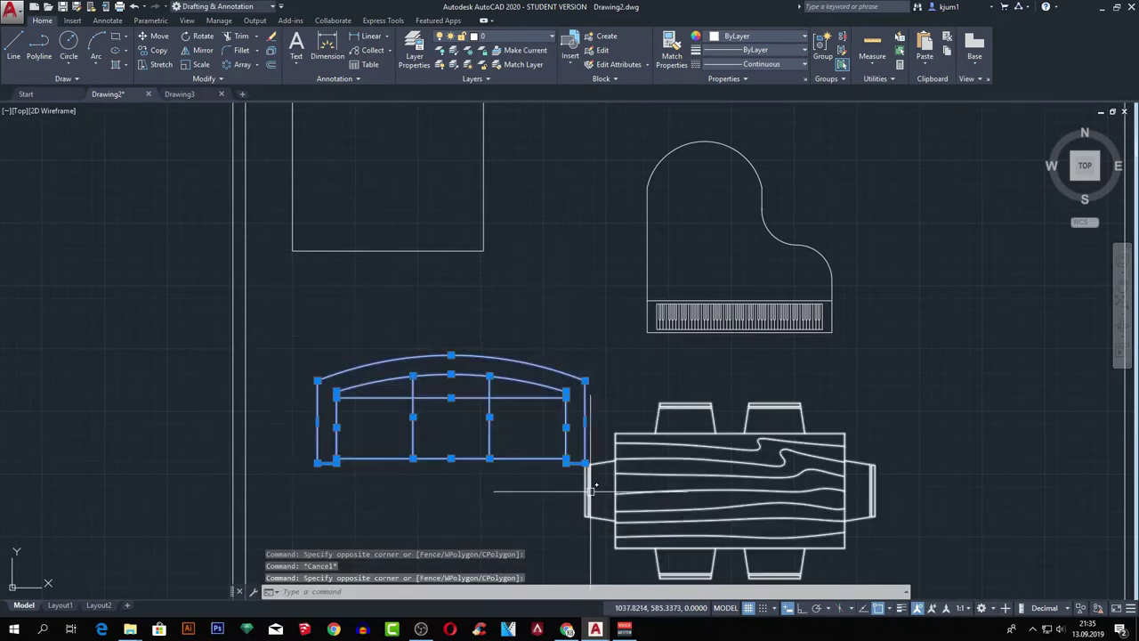
key(Delete)
scroll(573, 300, down, 4)
mouse_move(572, 300)
middle_down()
mouse_move(535, 438)
mouse_move(469, 592)
middle_up()
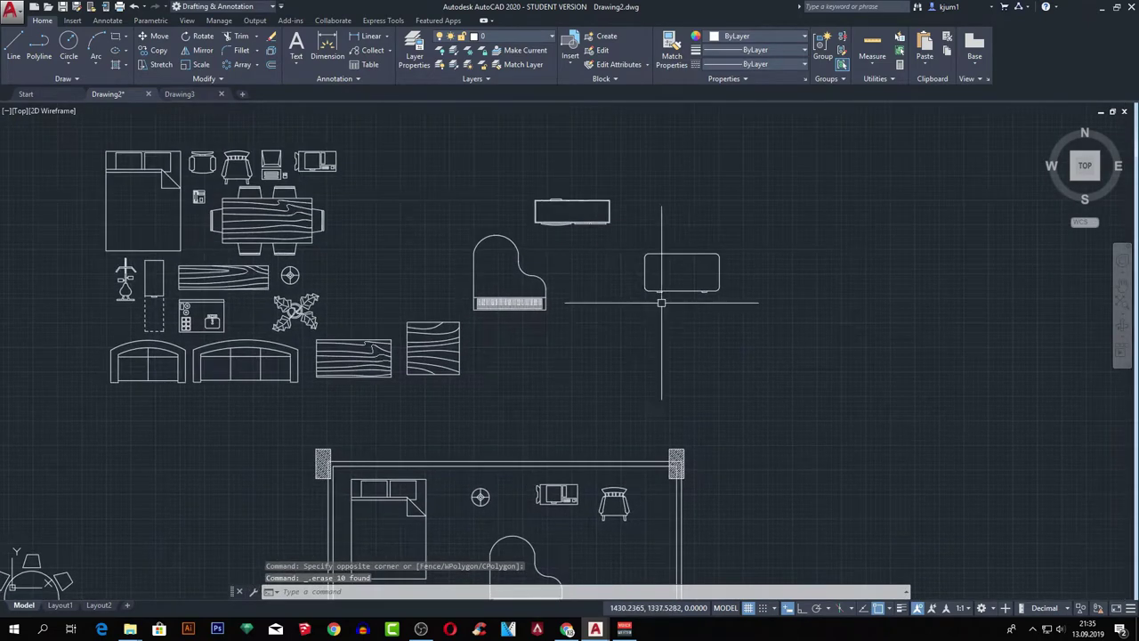
Window-select the 20 loose furniture pieces above the room and delete them.
click(662, 265)
middle_drag(564, 341, 594, 239)
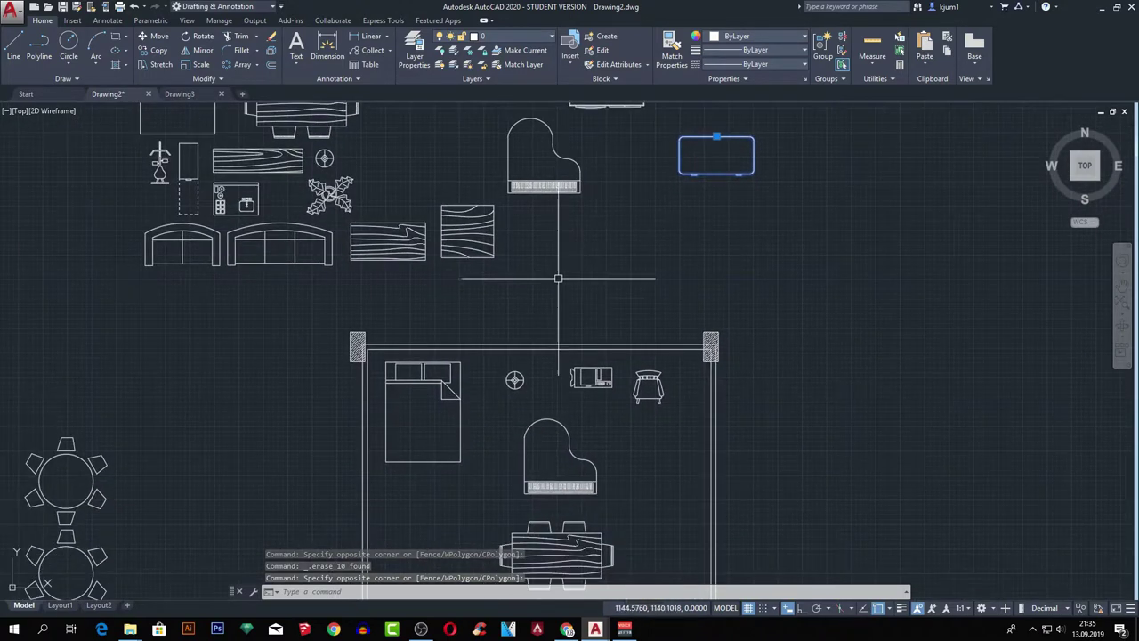
scroll(637, 267, down, 2)
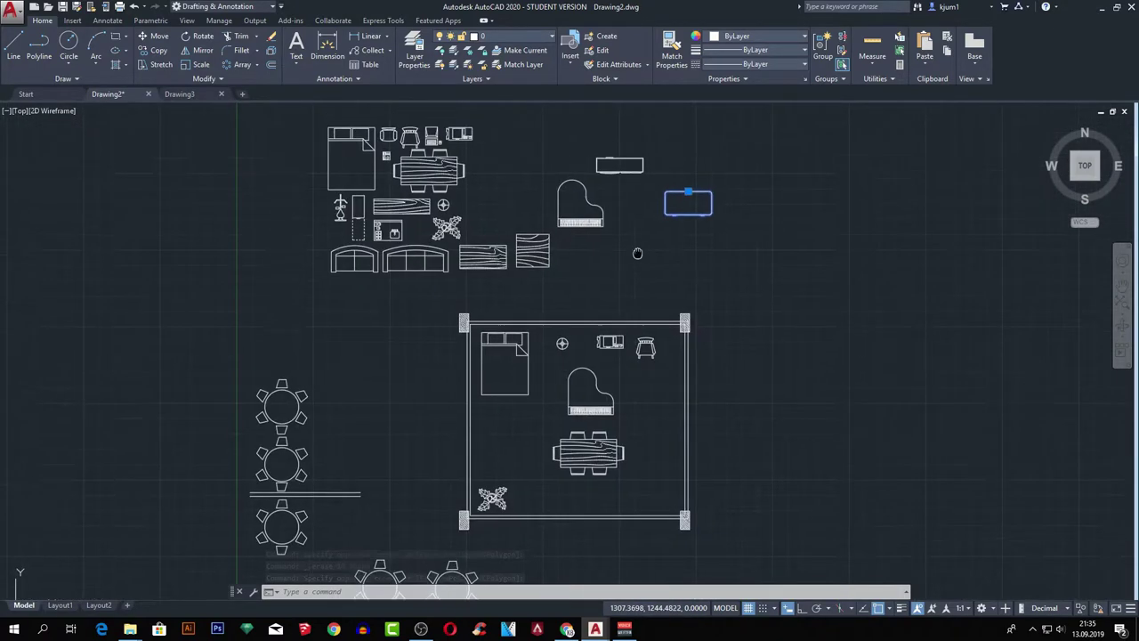
middle_drag(635, 254, 633, 312)
key(Escape)
click(739, 319)
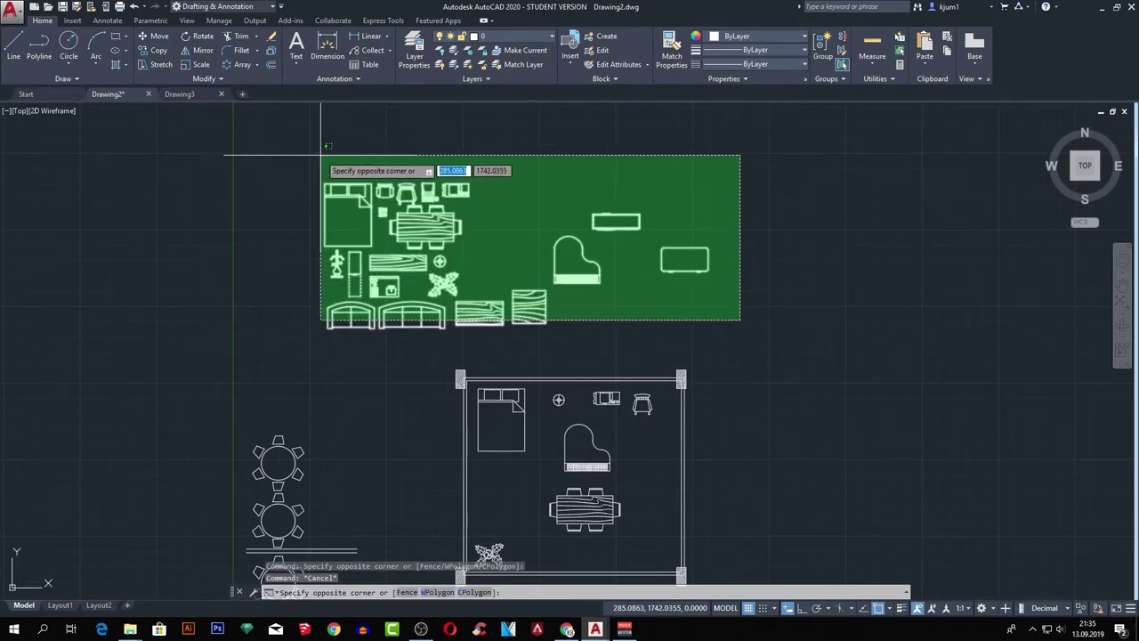
click(321, 155)
key(Delete)
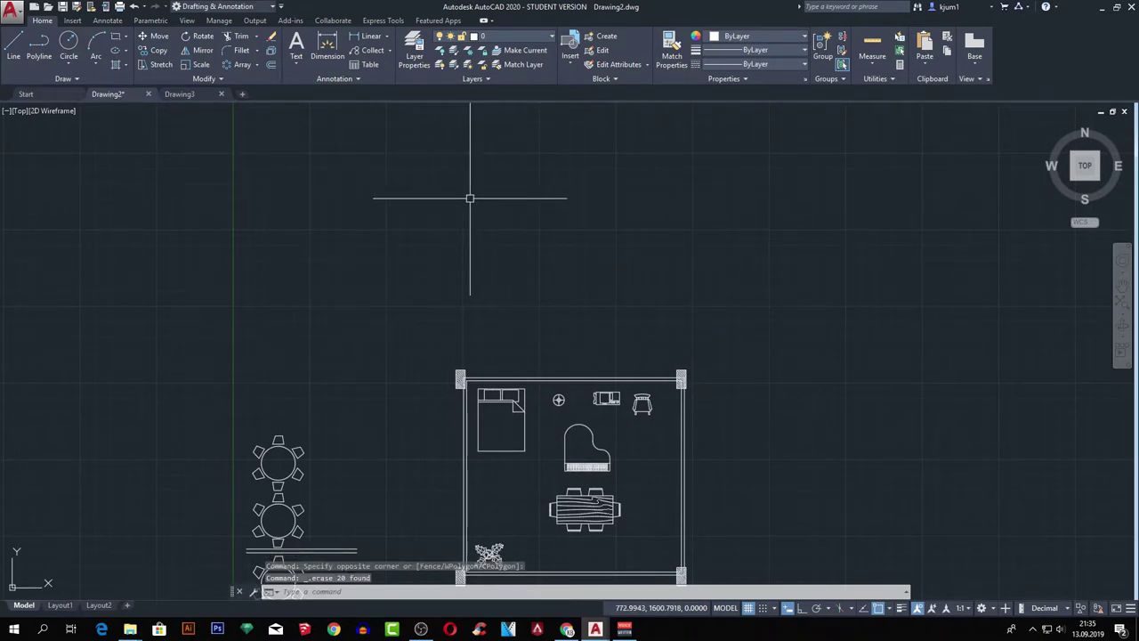
scroll(508, 267, down, 2)
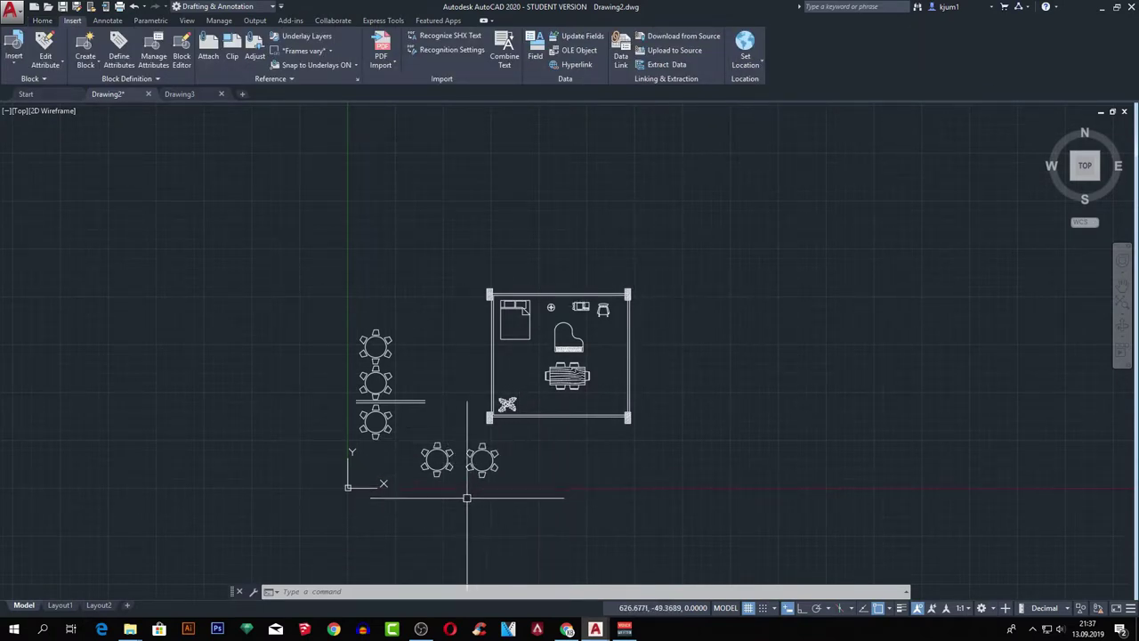
Crossing-select and delete the extra tables and chairs, then select the room plan.
click(452, 500)
click(288, 282)
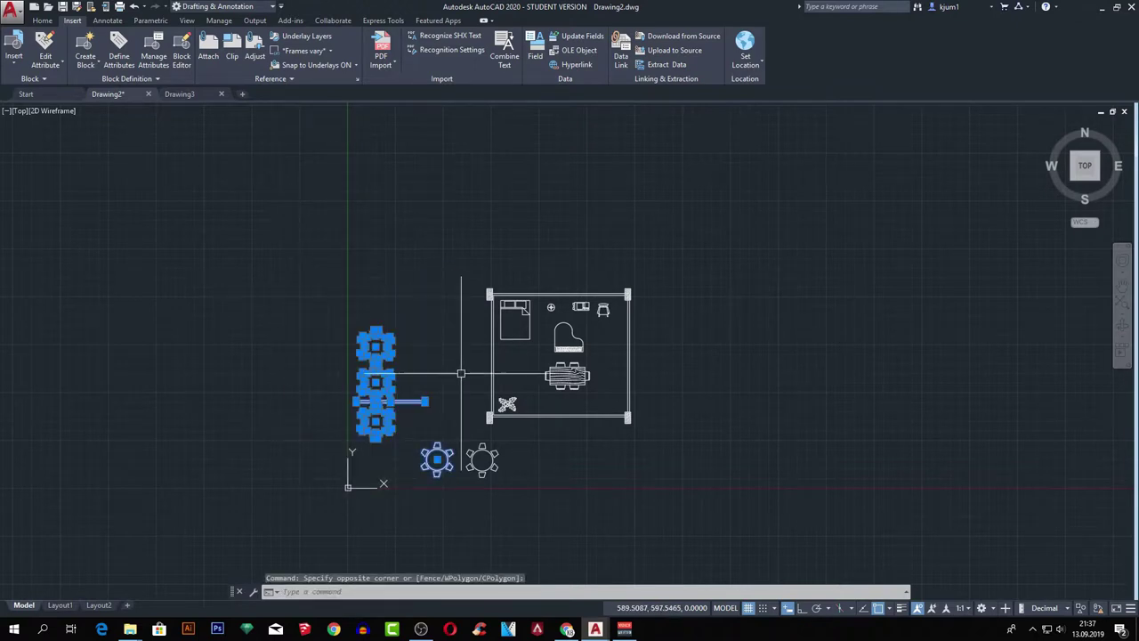
key(Delete)
click(702, 433)
click(448, 264)
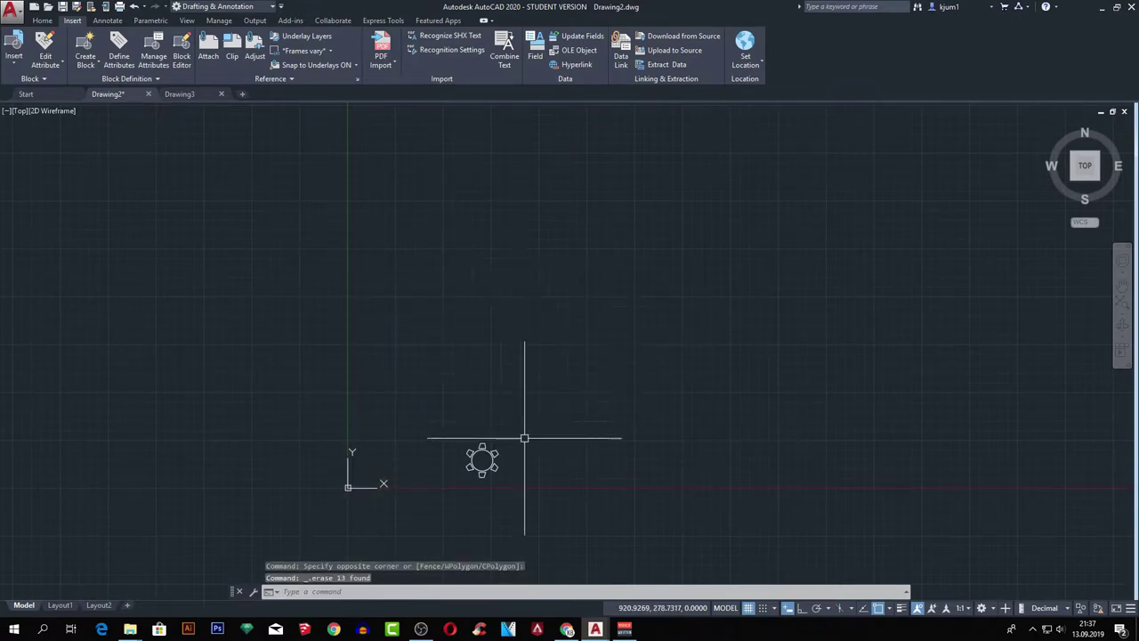
Move the remaining round table with six chairs from its centre to the drawing origin.
click(481, 460)
text(m)
key(Return)
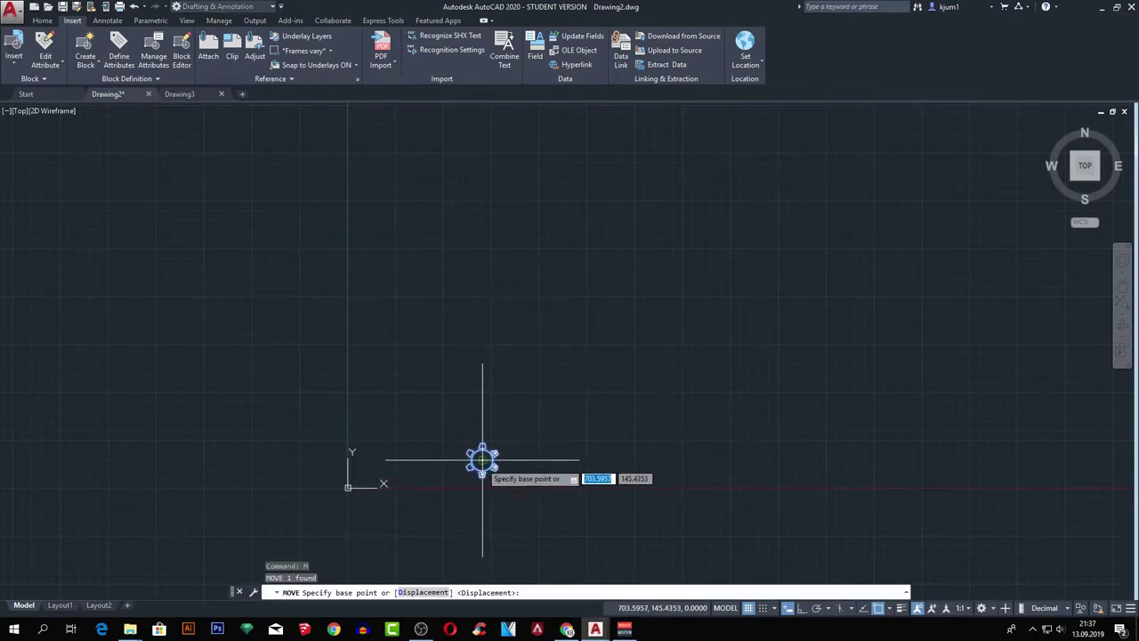
click(482, 459)
click(356, 470)
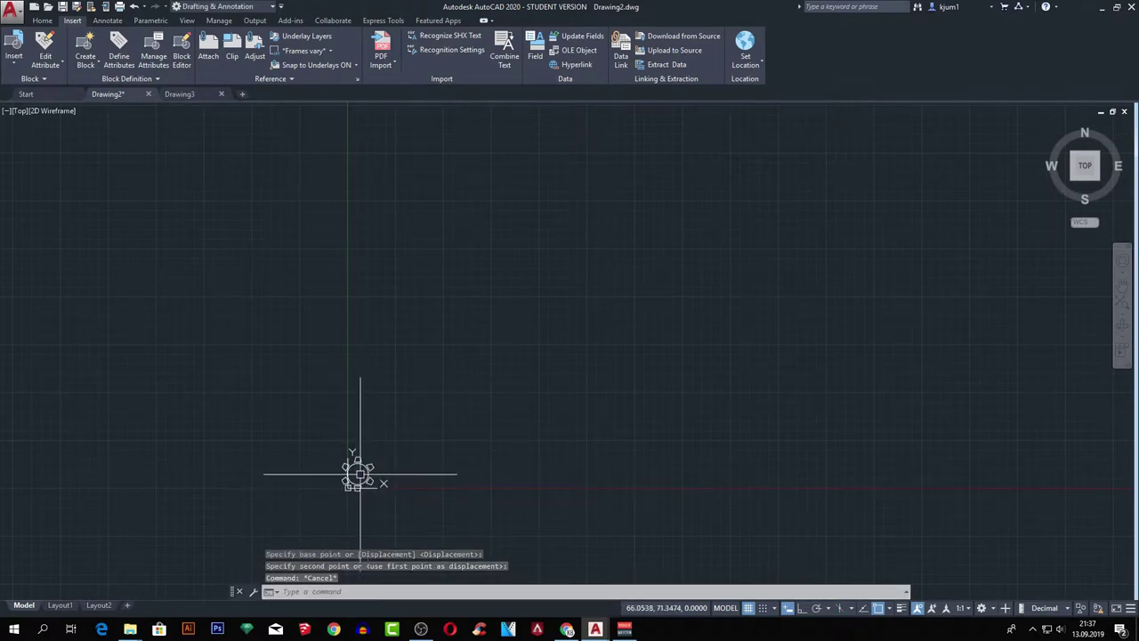
key(Escape)
key(Escape)
scroll(356, 470, up, 4)
click(42, 19)
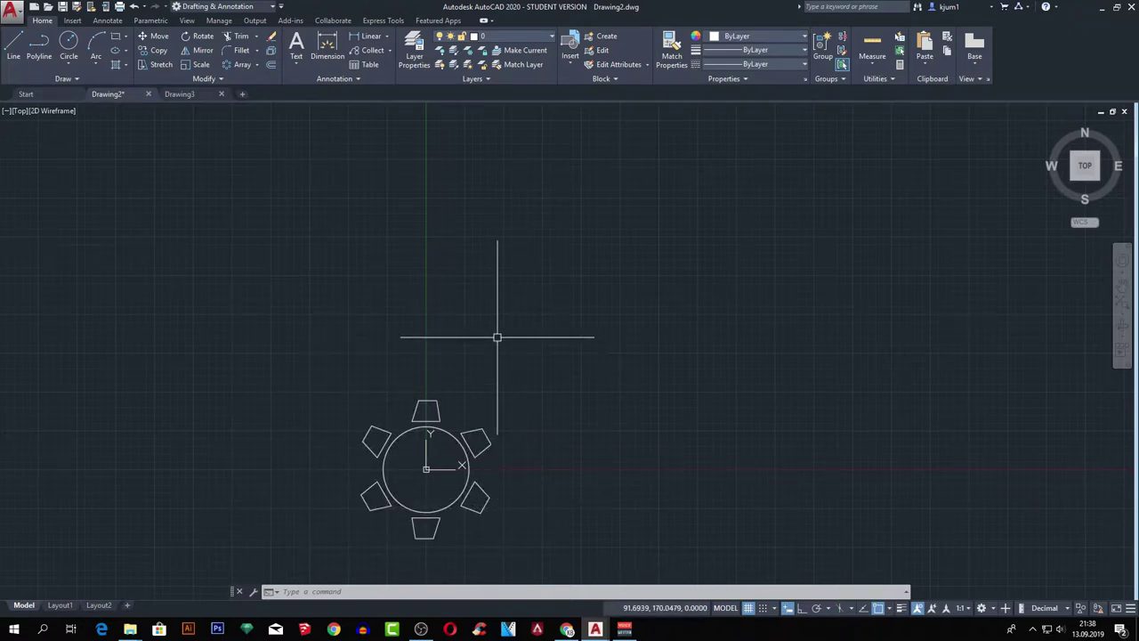
click(602, 78)
click(576, 63)
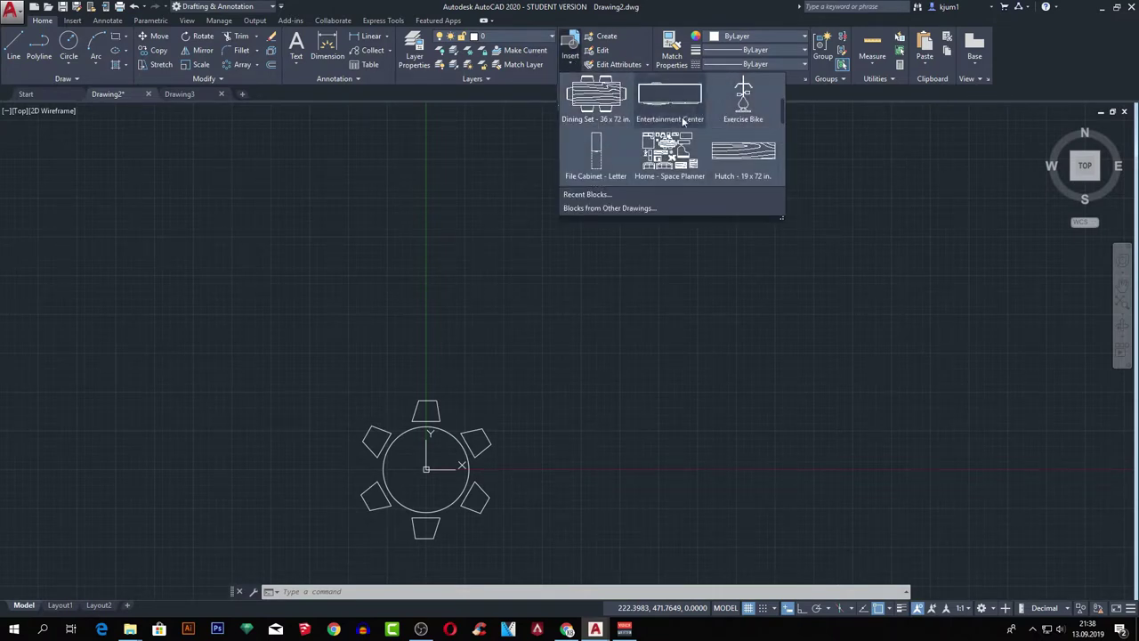
click(522, 387)
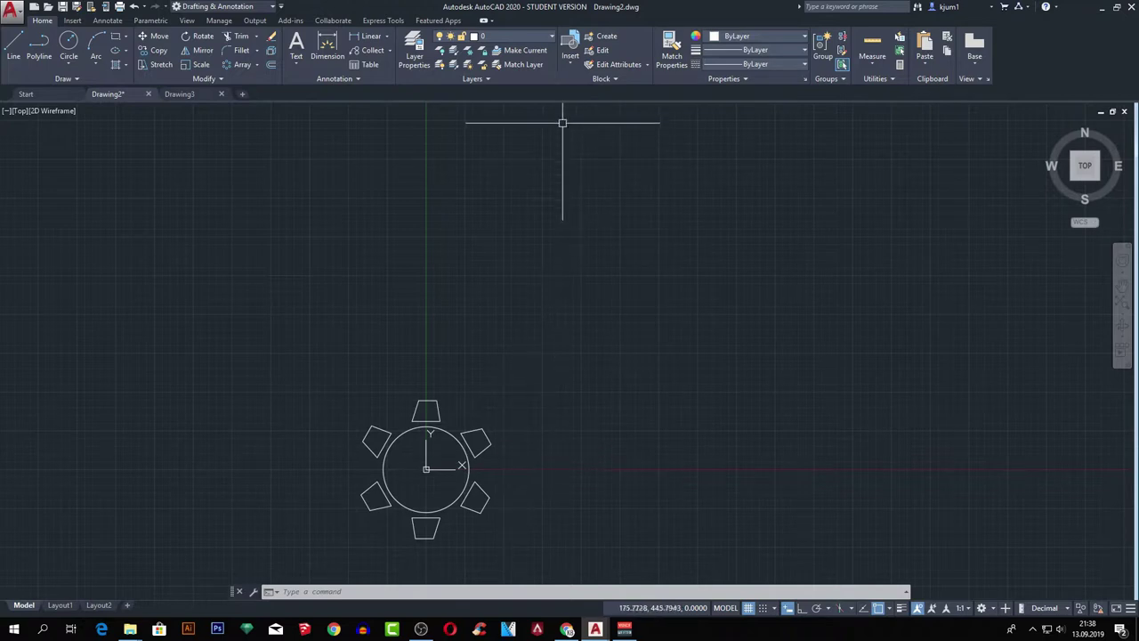
click(570, 62)
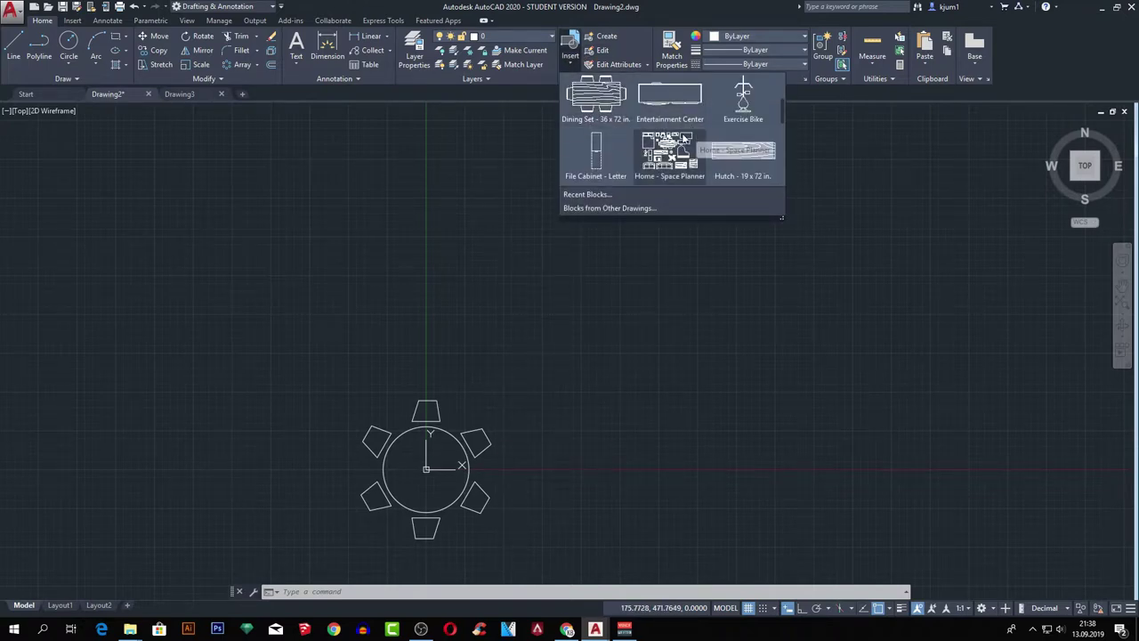
click(600, 367)
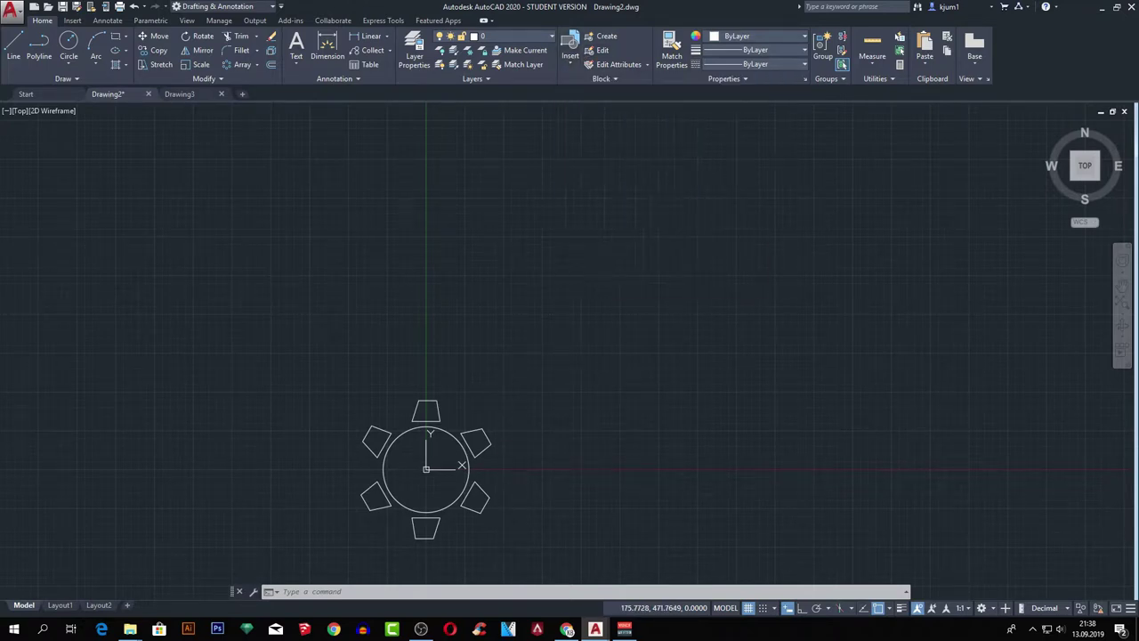
click(575, 63)
click(575, 61)
click(575, 60)
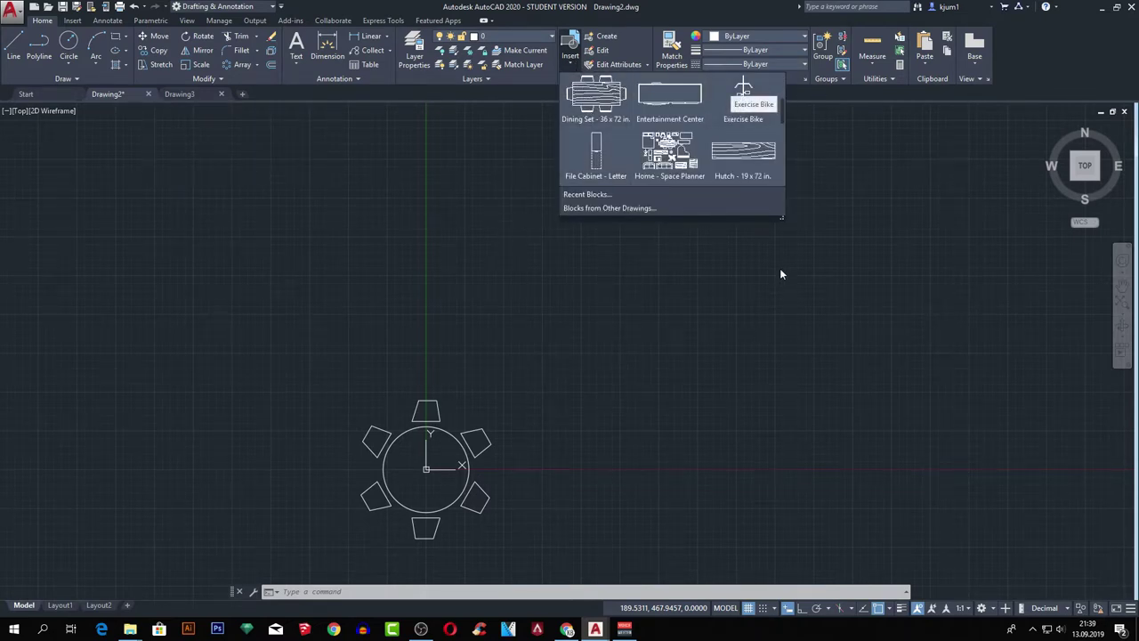
scroll(725, 173, up, 1)
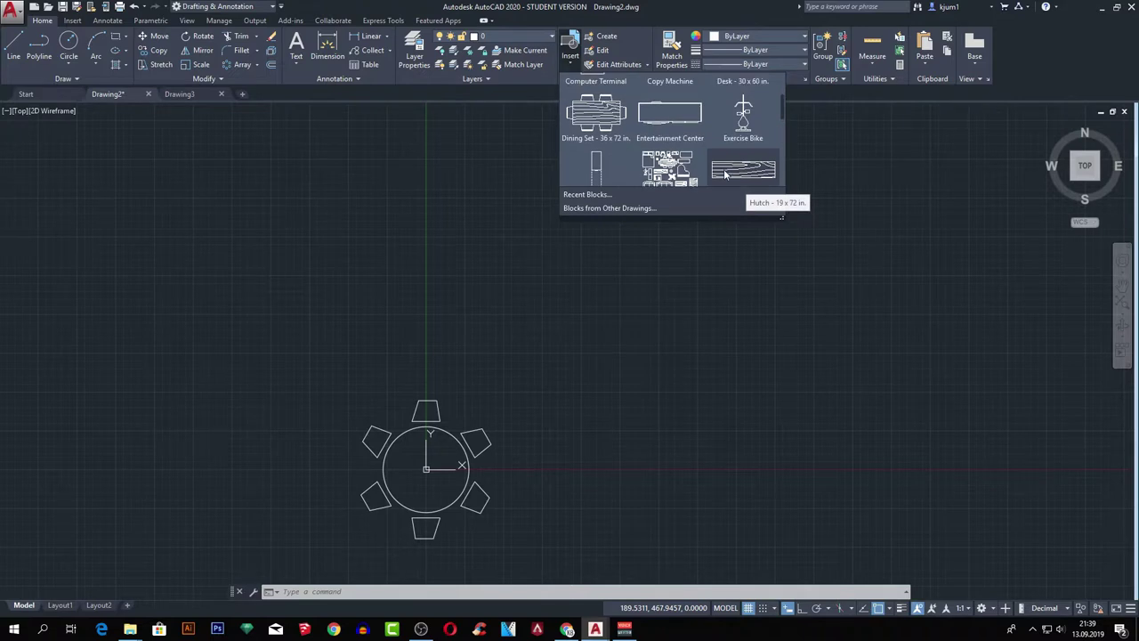
scroll(726, 174, up, 2)
scroll(725, 174, up, 1)
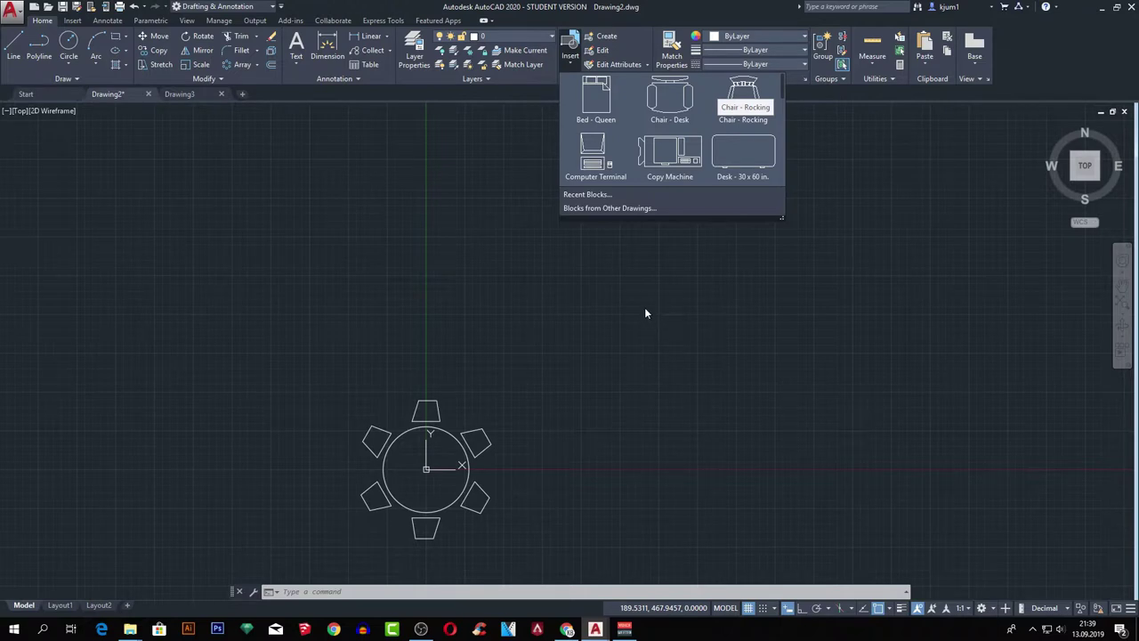
click(566, 59)
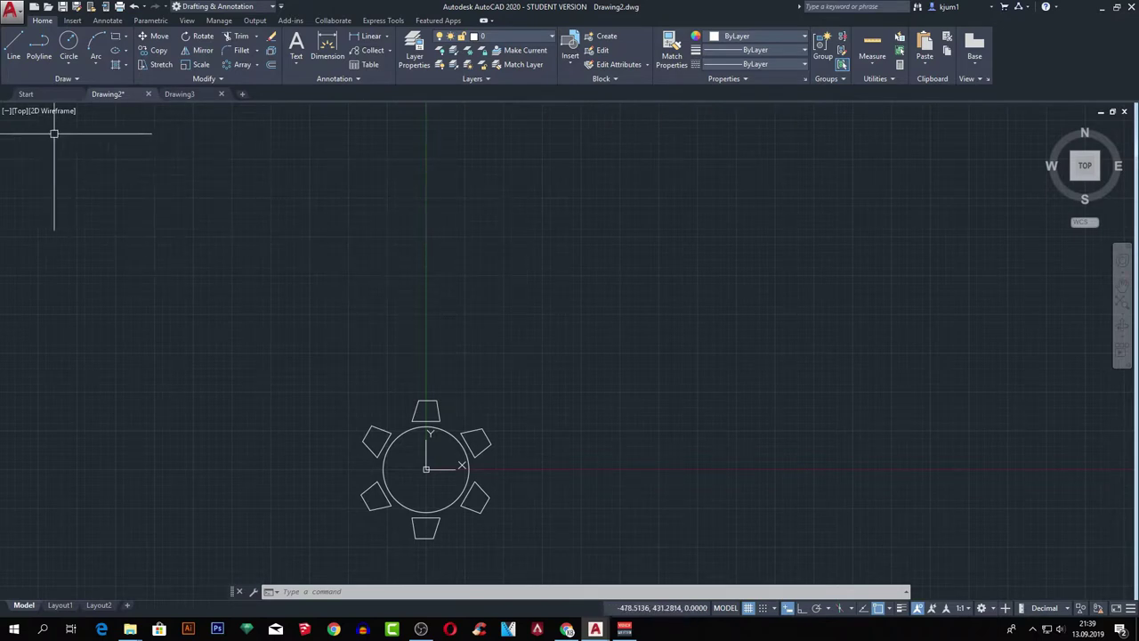
click(12, 17)
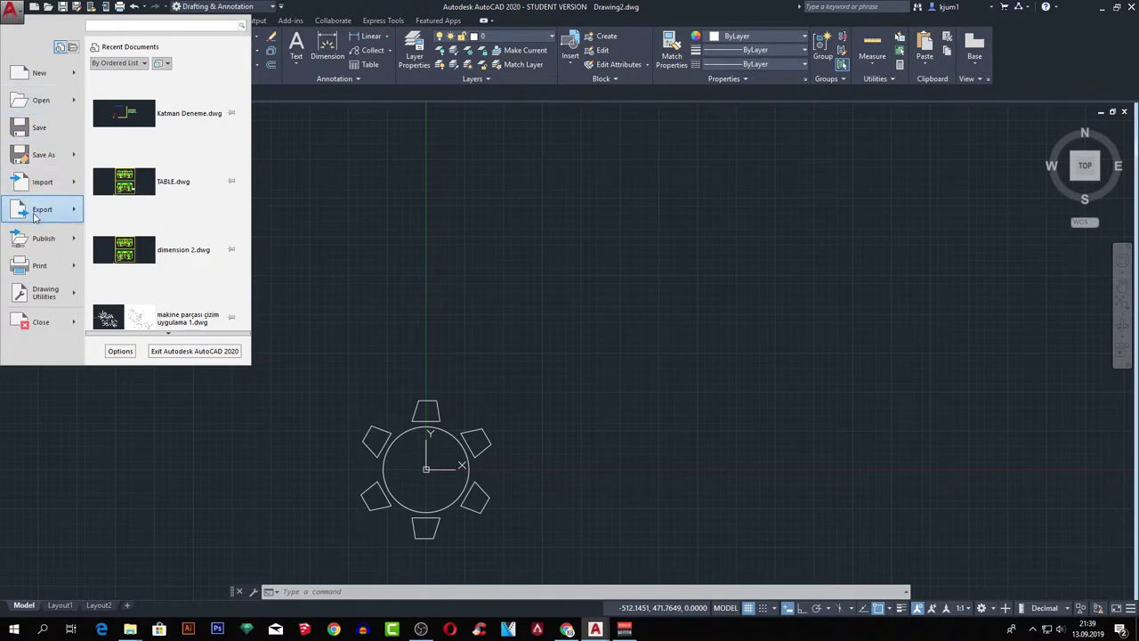
mouse_move(43, 293)
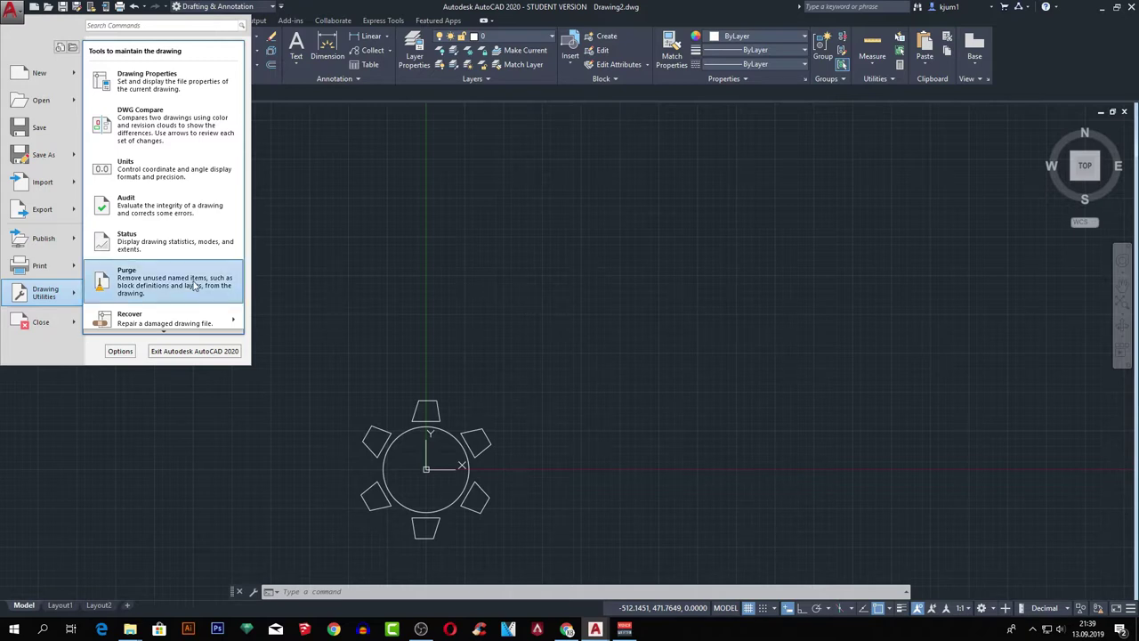
key(Escape)
key(Escape)
key(Escape)
key(Escape)
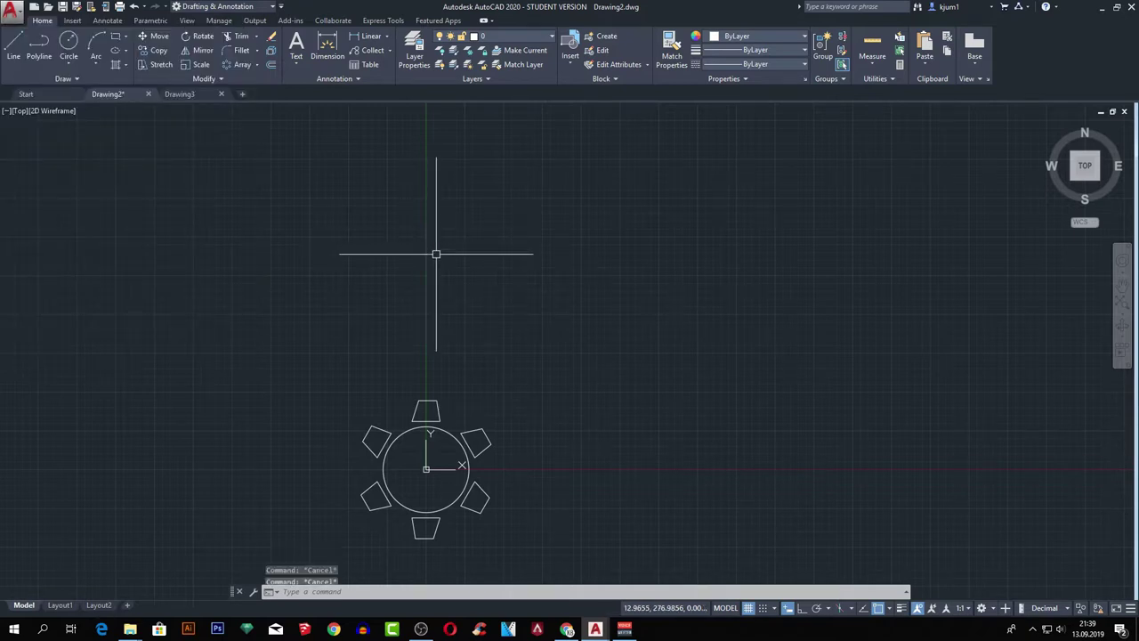
Save the table-and-chairs drawing to the Desktop under the file name 'Çoğul blok'.
middle_click(462, 257)
middle_click(462, 257)
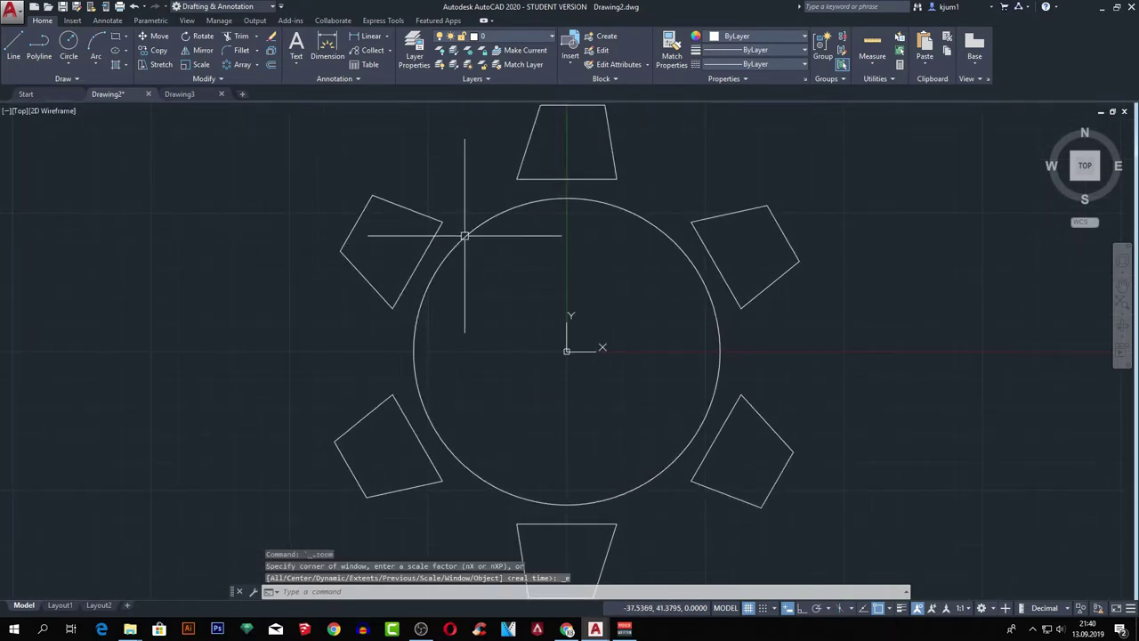
middle_drag(462, 257, 455, 262)
click(516, 196)
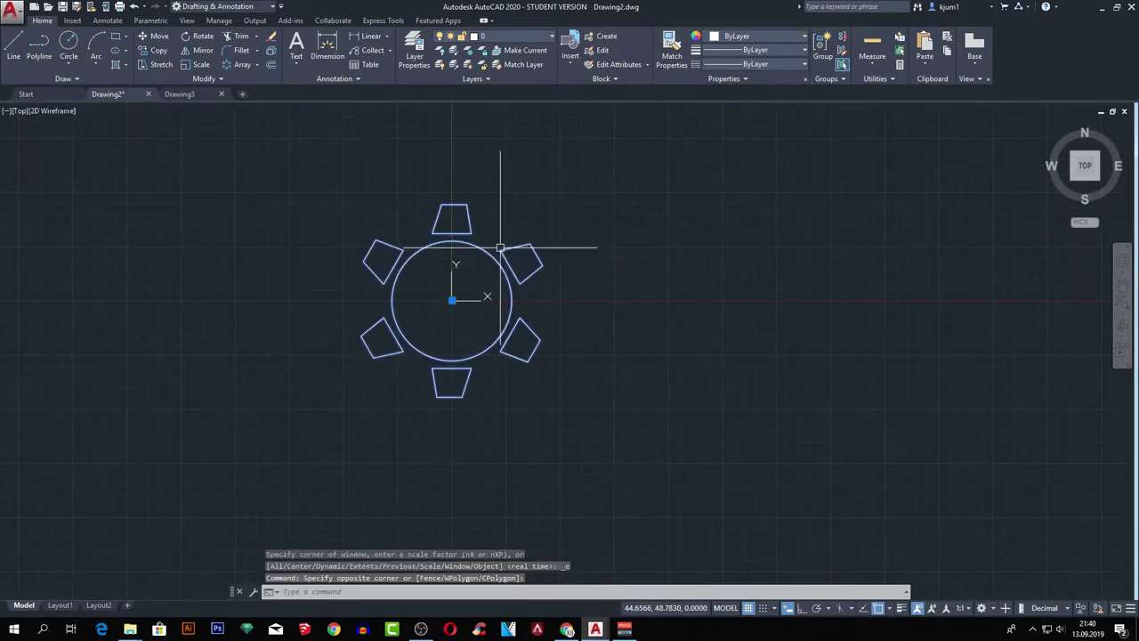
key(Escape)
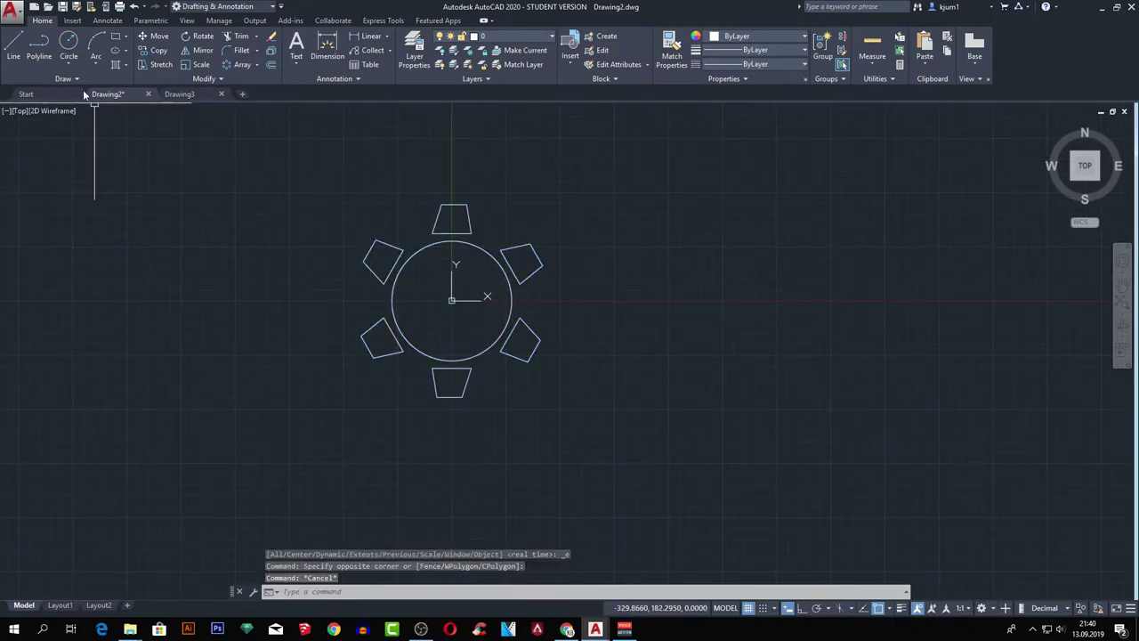
click(63, 6)
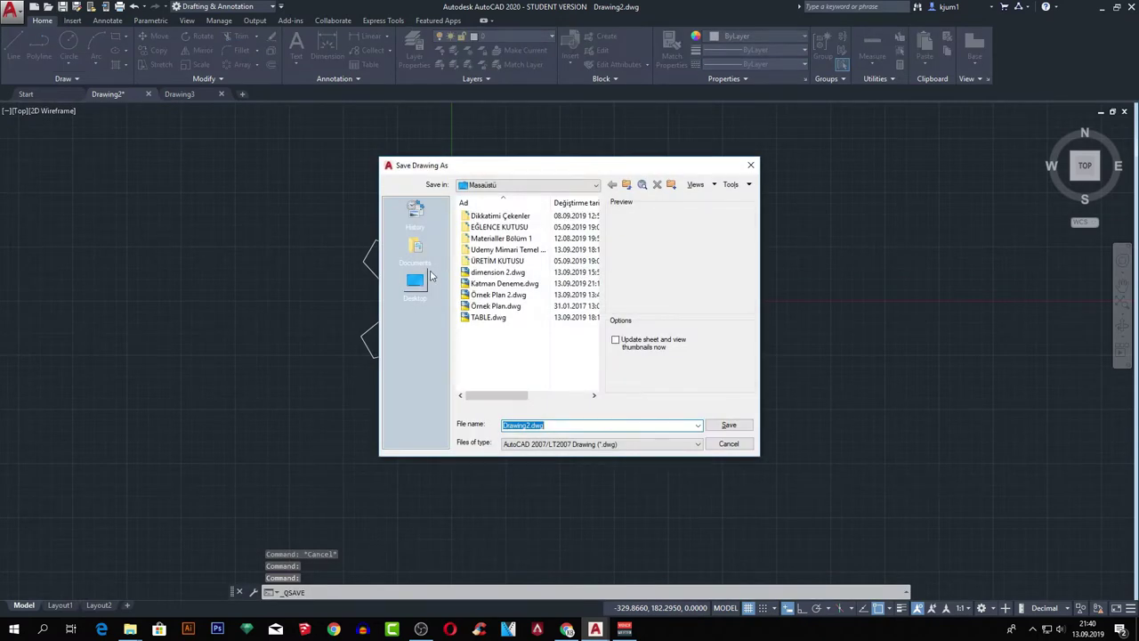
double_click(570, 424)
text(bl)
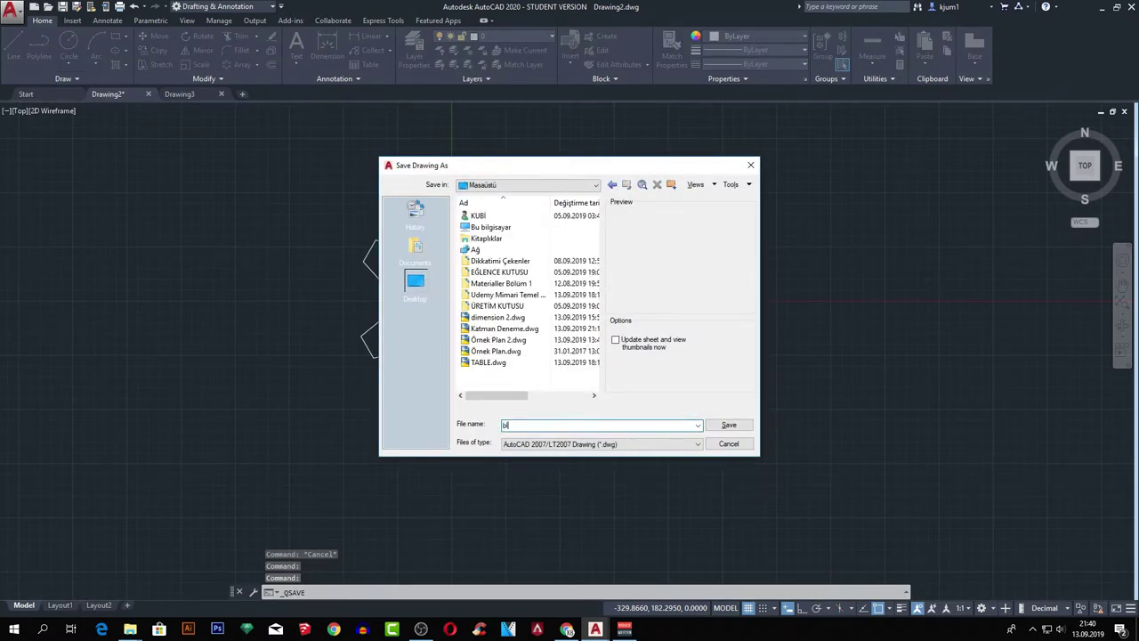
text(ok)
key(BackSpace)
key(BackSpace)
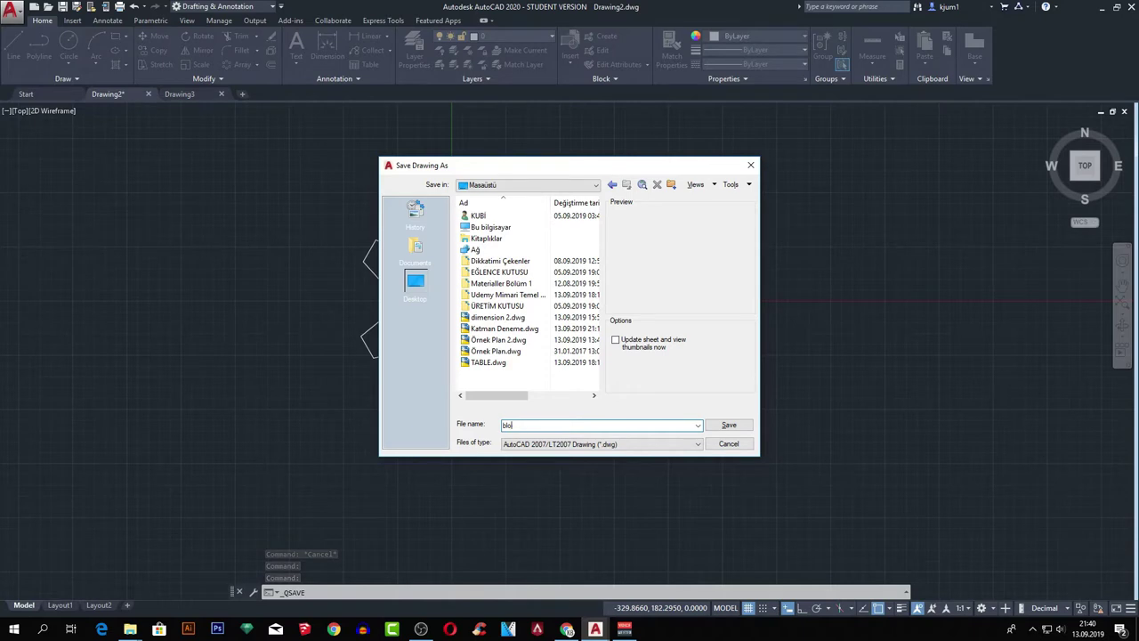
key(BackSpace)
key(BackSpace)
text(Çoğul)
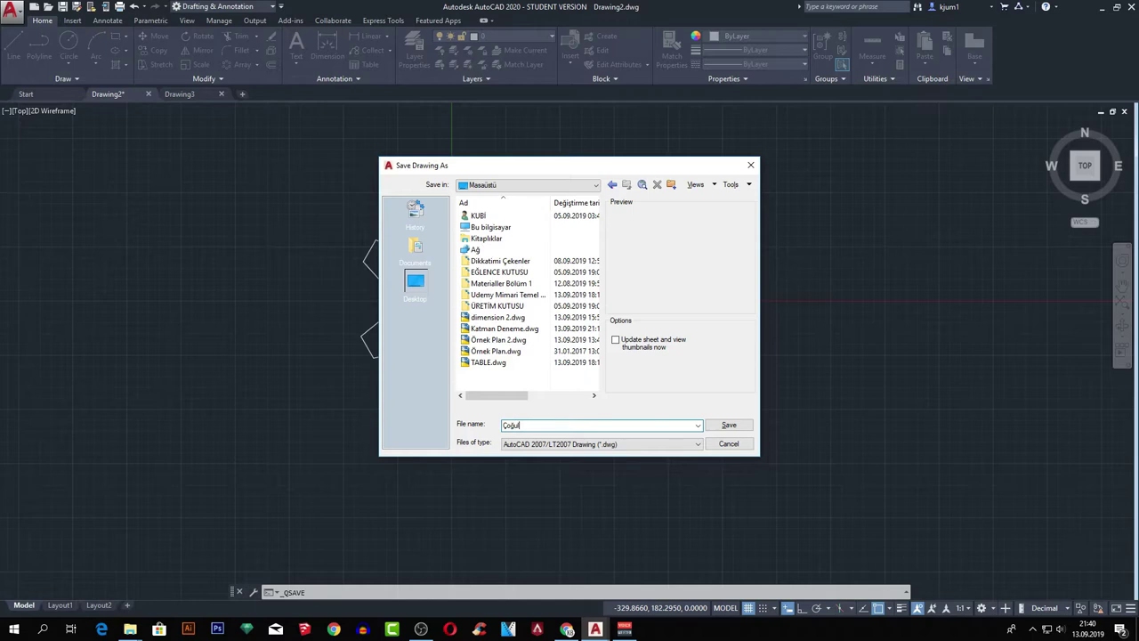
text(blok)
click(726, 427)
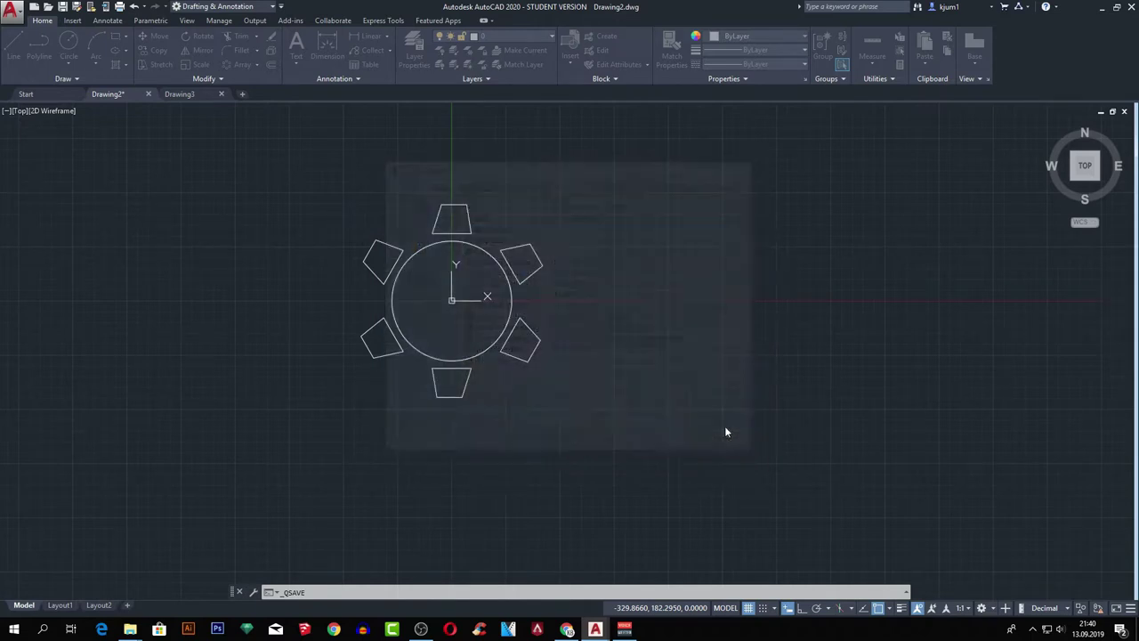
Check on the Desktop that Çoğul blok.dwg measures 131 KB, then restore AutoCAD.
key(super+d)
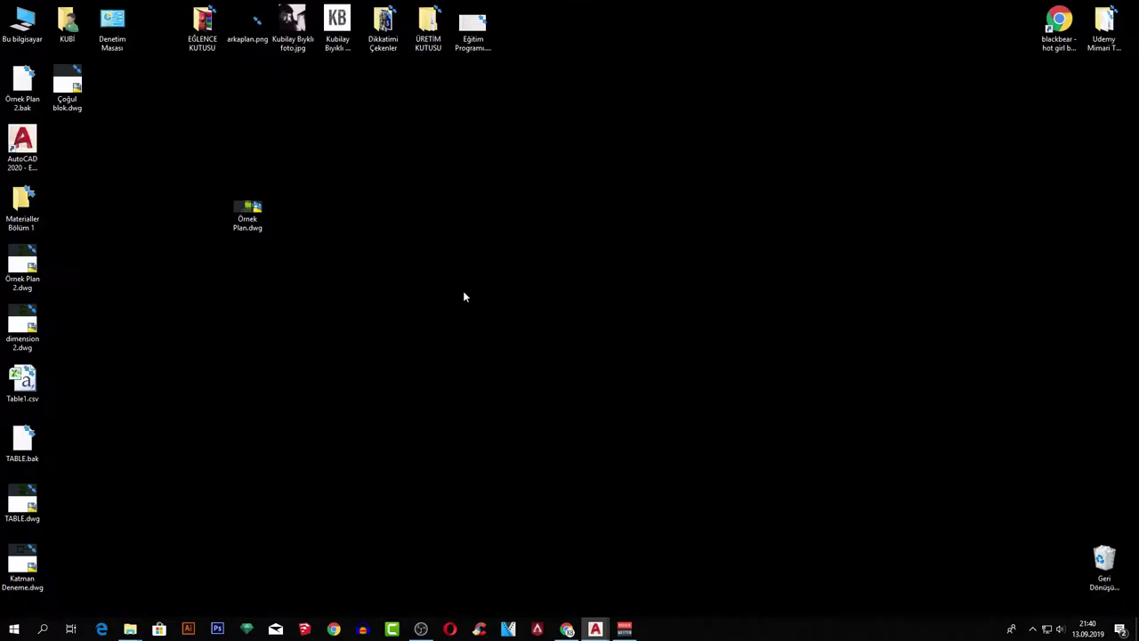
right_click(76, 92)
click(157, 368)
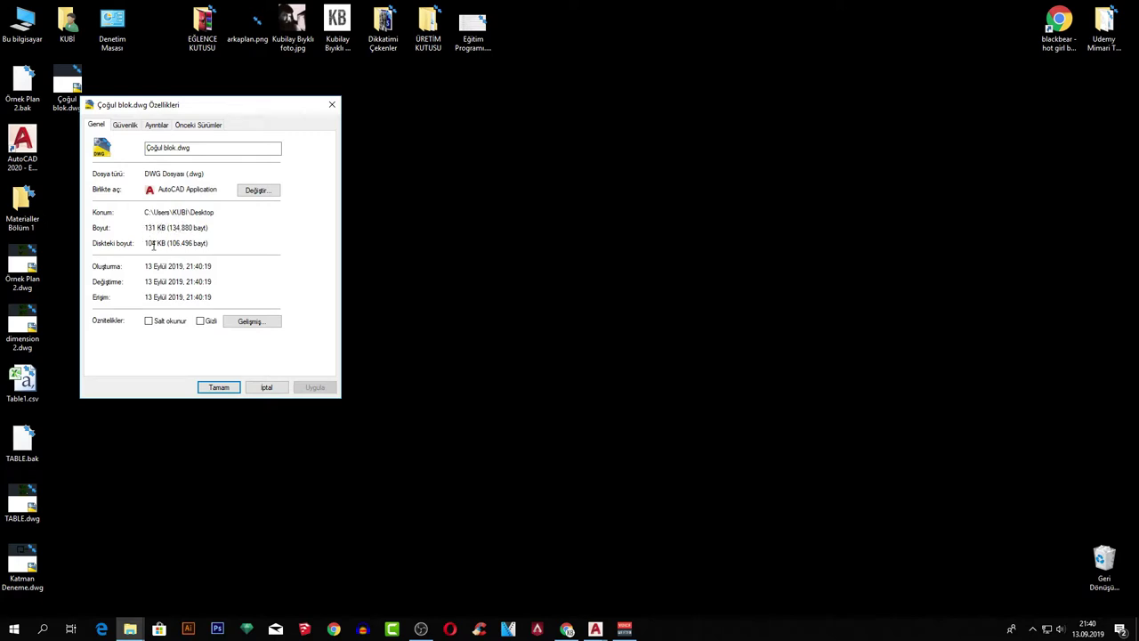
click(231, 386)
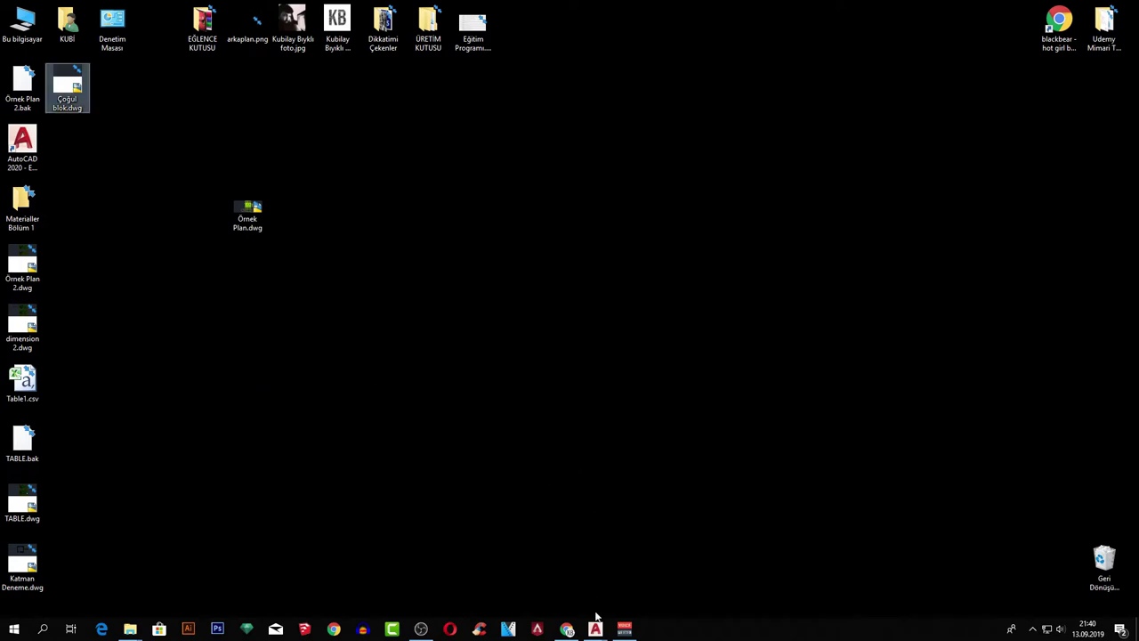
mouse_move(595, 628)
click(556, 576)
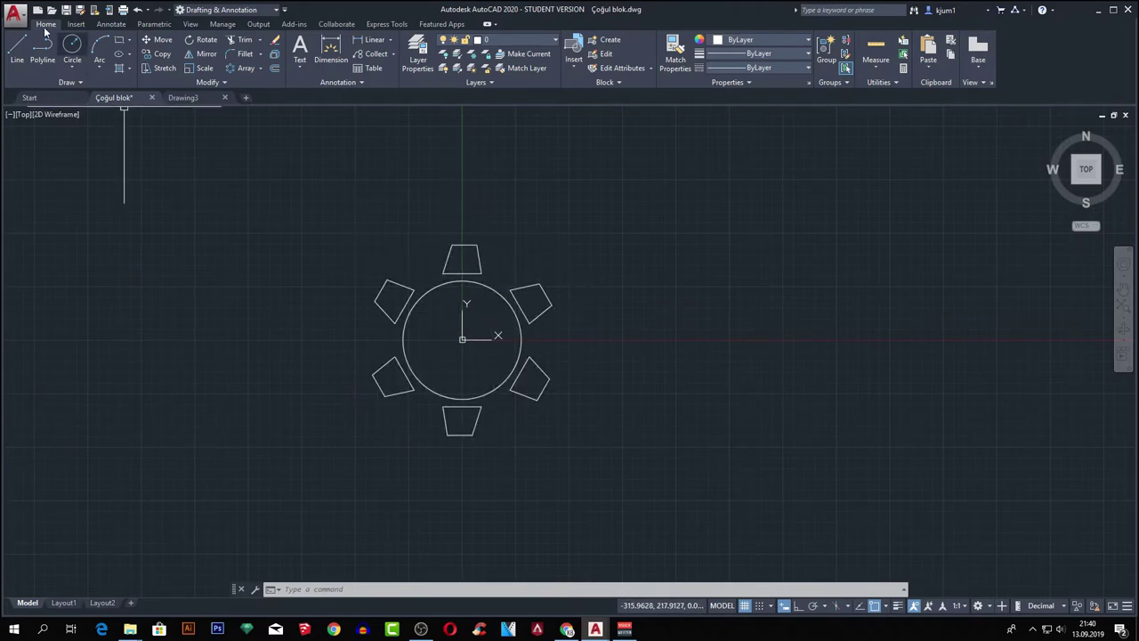
Purge all unused items, including the File Cabinet - Letter block, and close the Purge window.
click(14, 14)
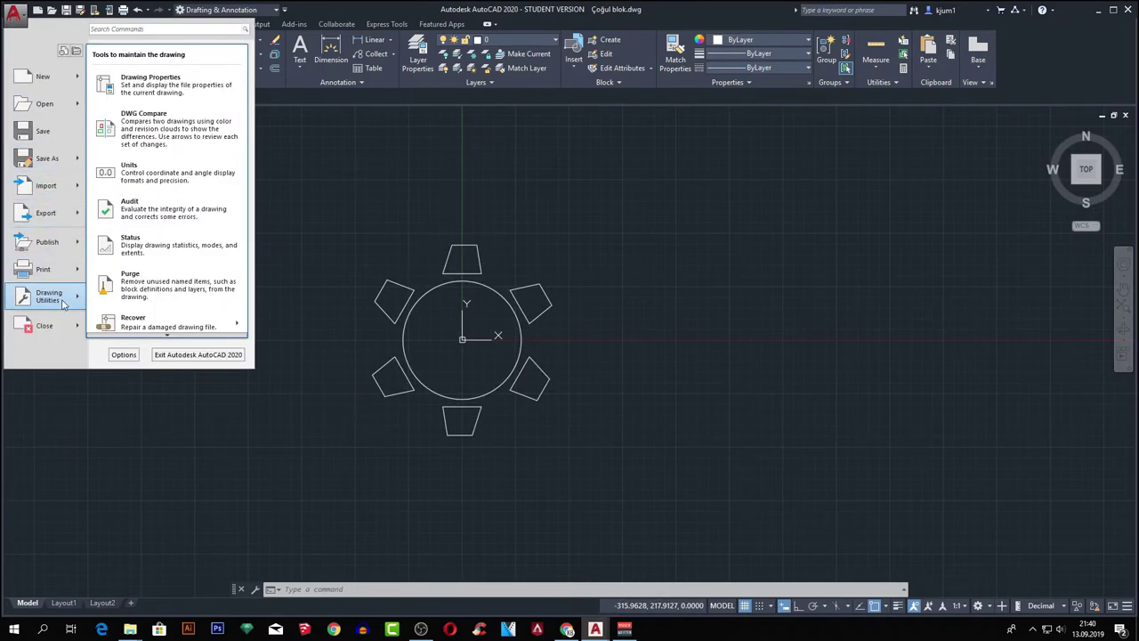
click(168, 291)
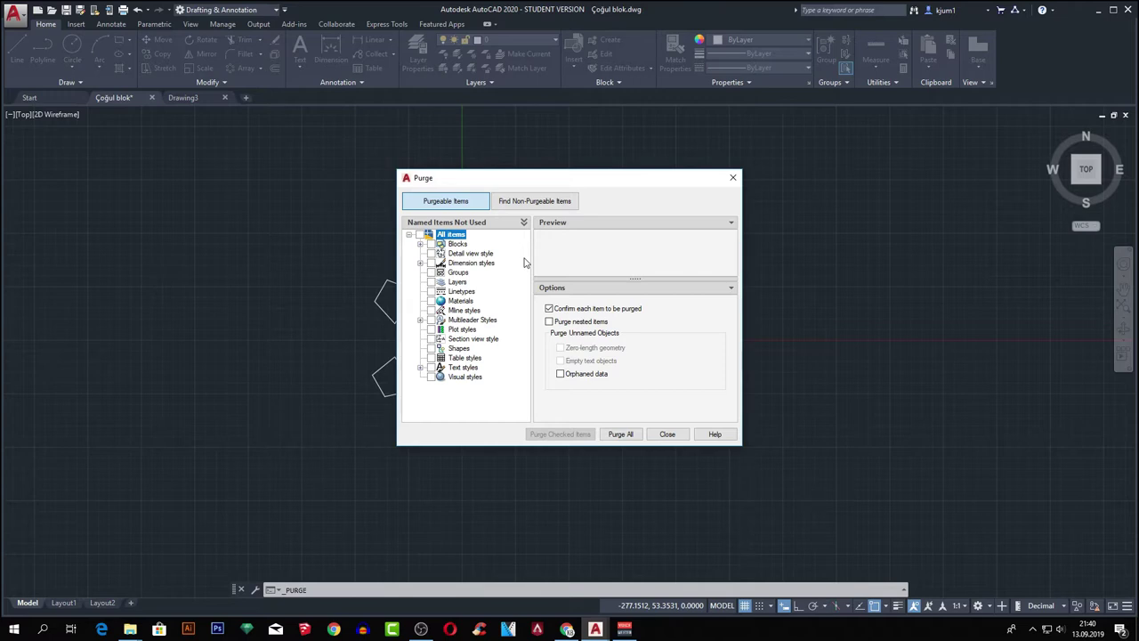
click(420, 236)
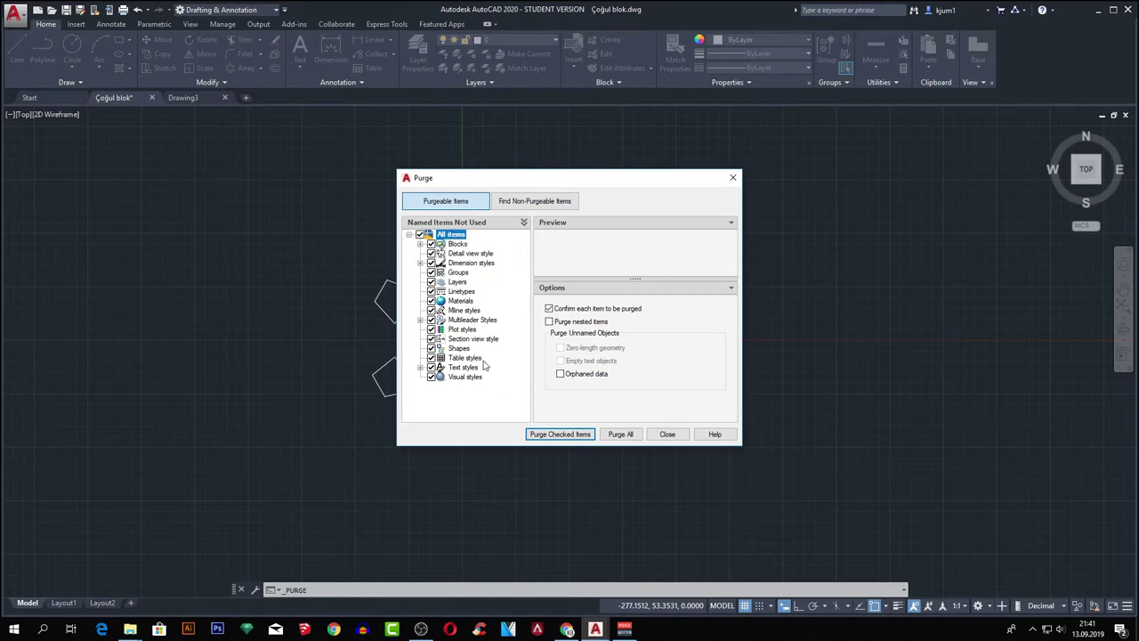
click(577, 434)
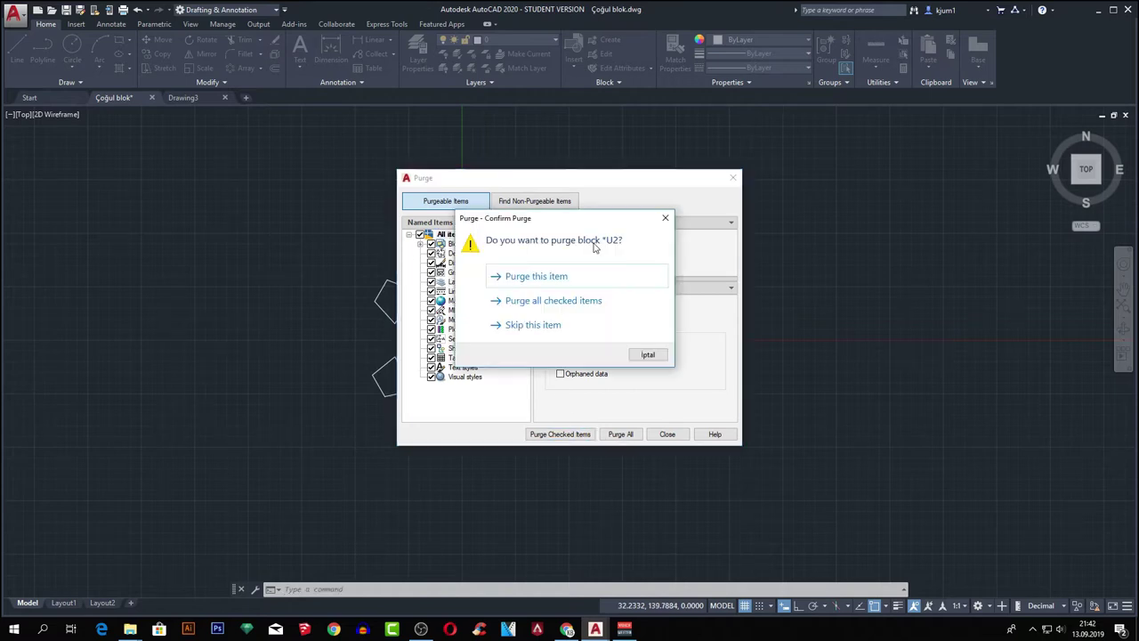
click(573, 303)
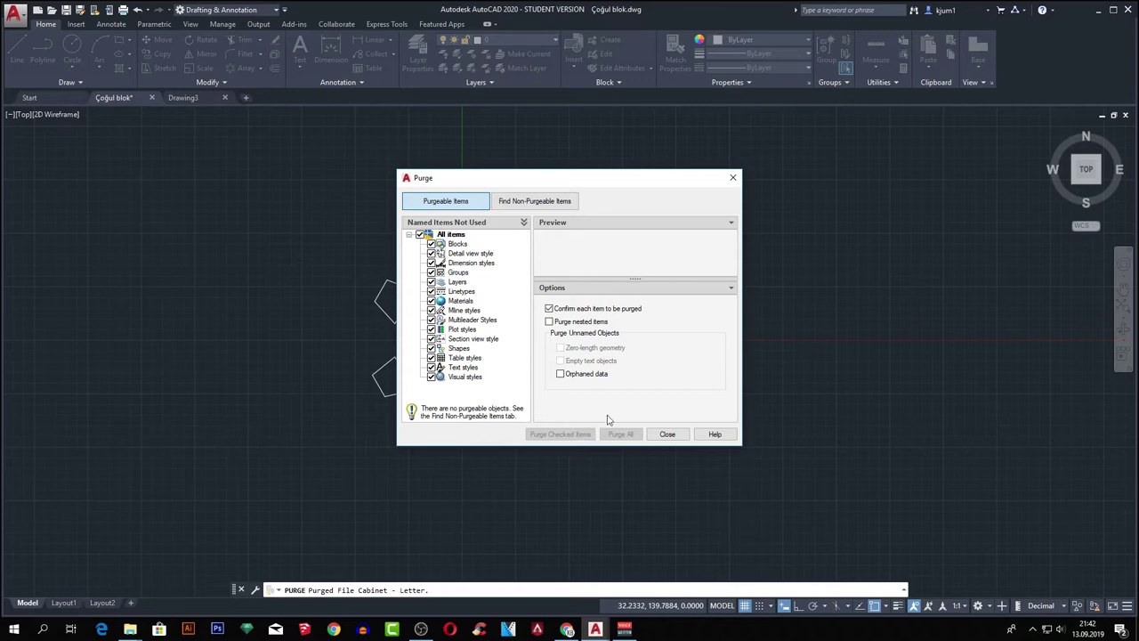
click(671, 439)
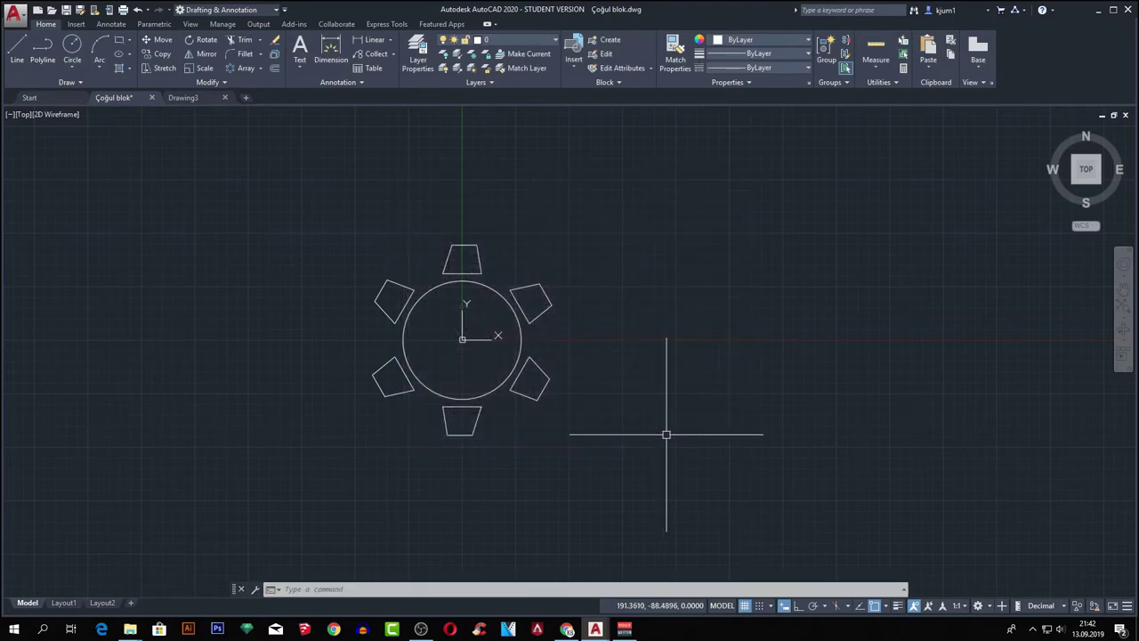
click(621, 310)
key(Escape)
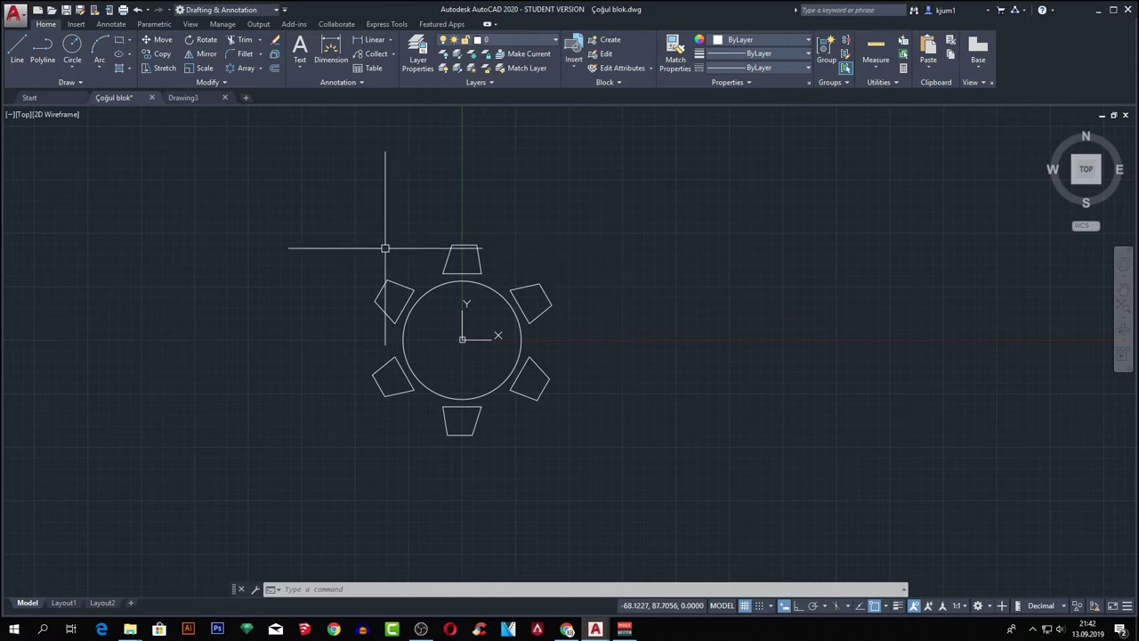
click(574, 69)
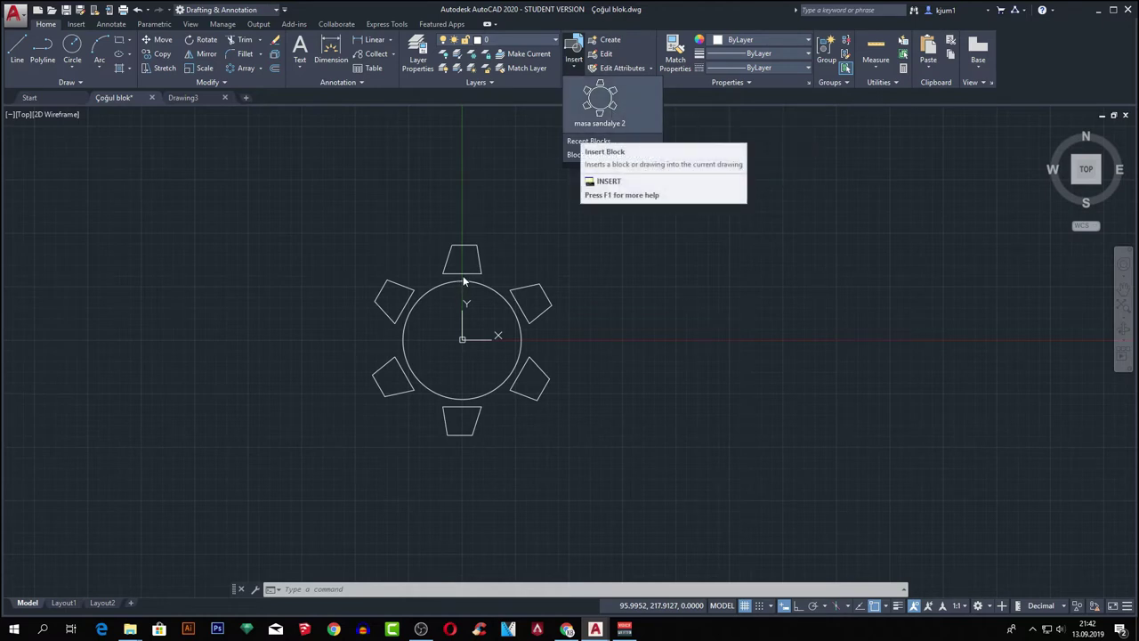
click(499, 271)
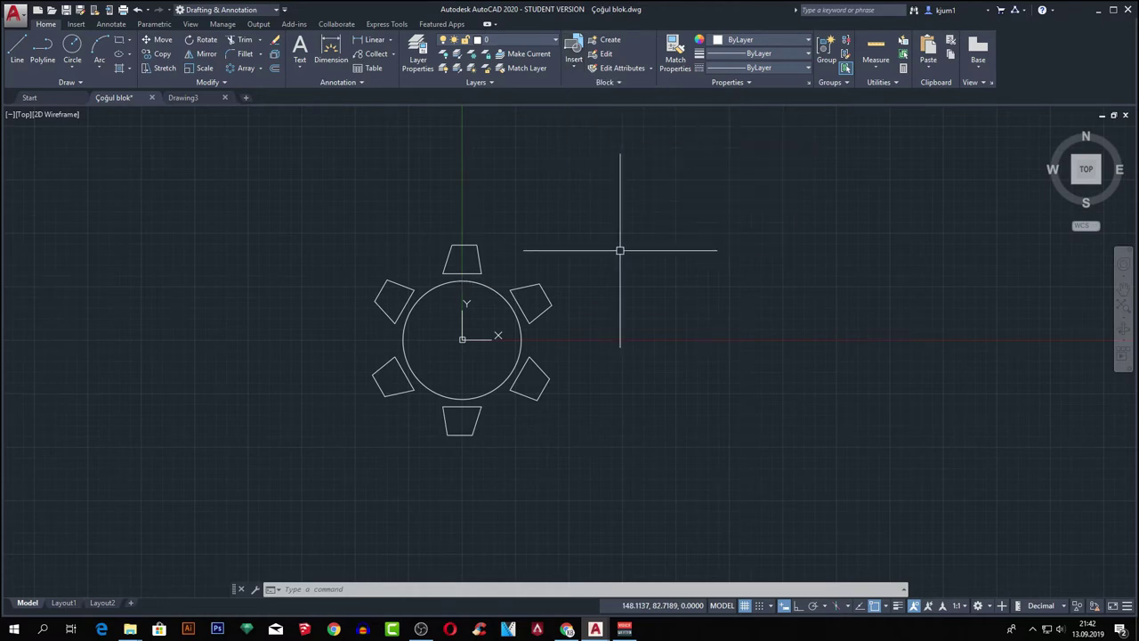
click(514, 39)
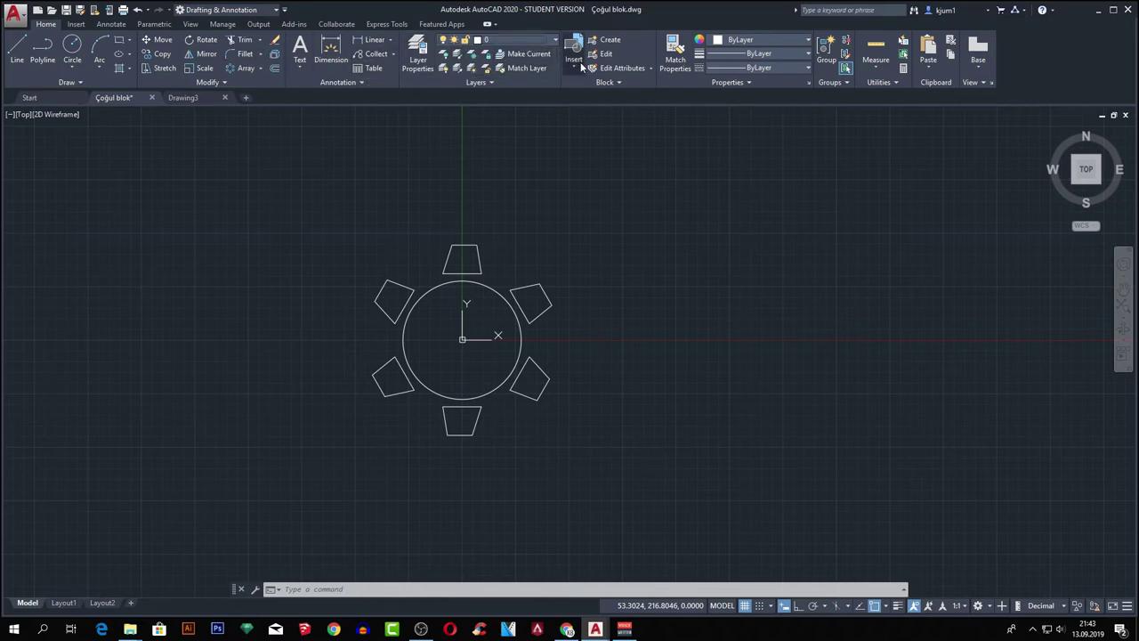
click(521, 240)
key(Escape)
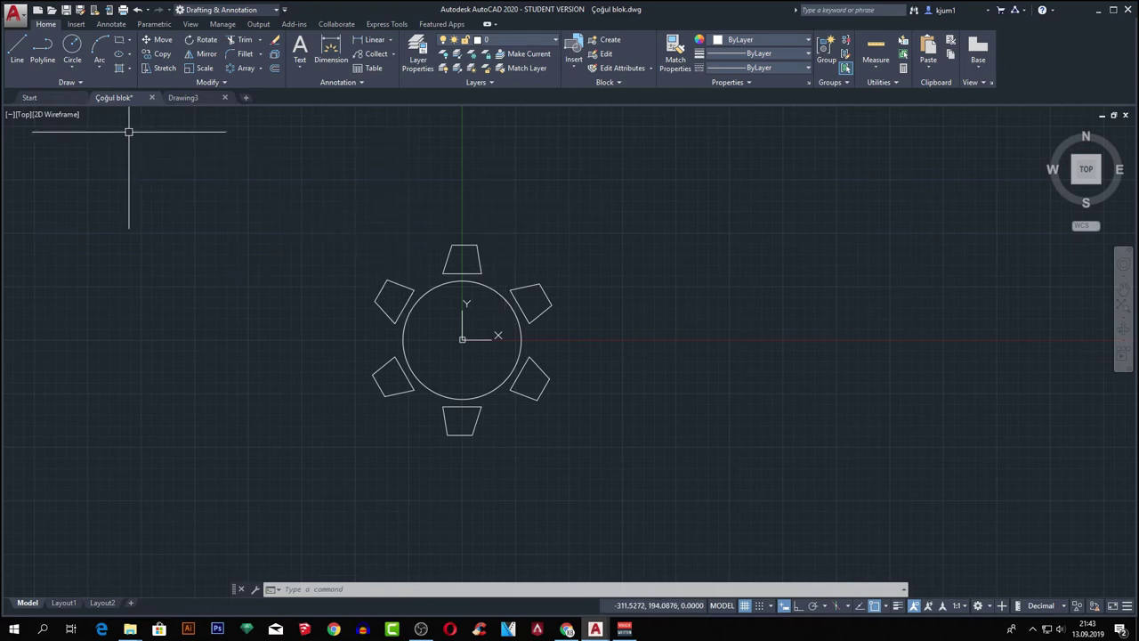
click(16, 16)
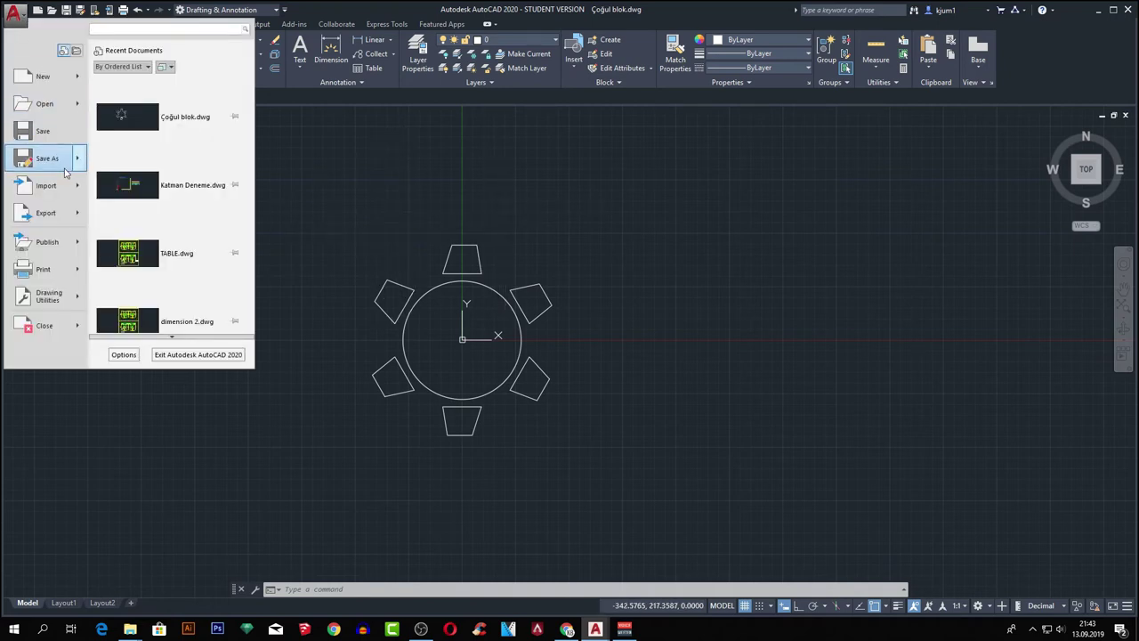
mouse_move(46, 159)
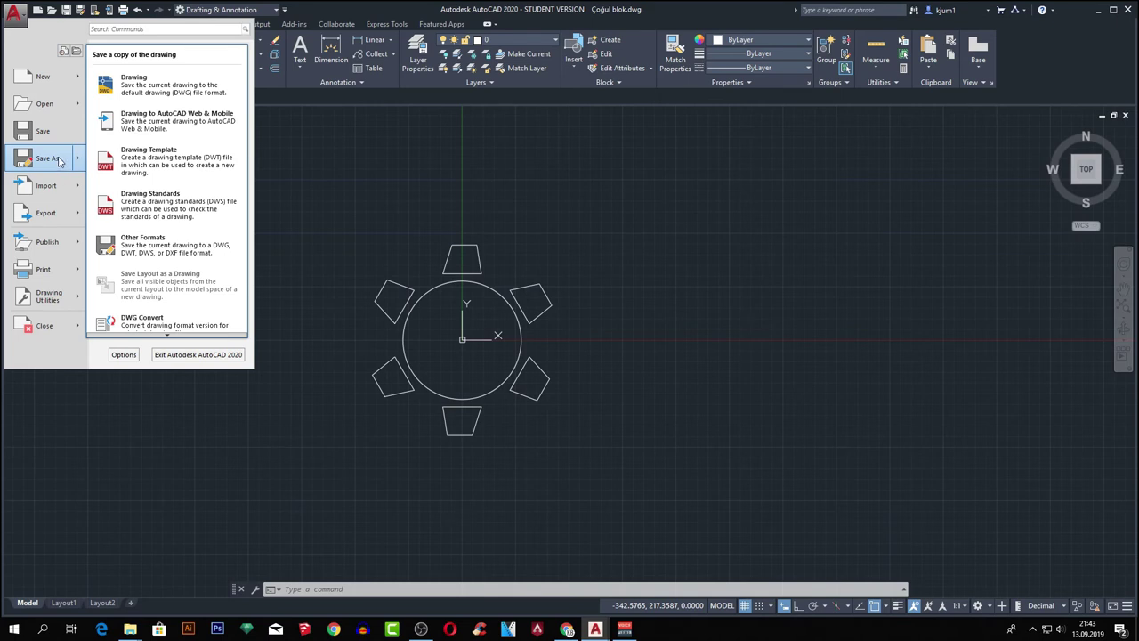
Save a copy as 'tekil blok.dwg' by replacing Çoğul with tekil, then minimize AutoCAD.
click(59, 162)
click(509, 389)
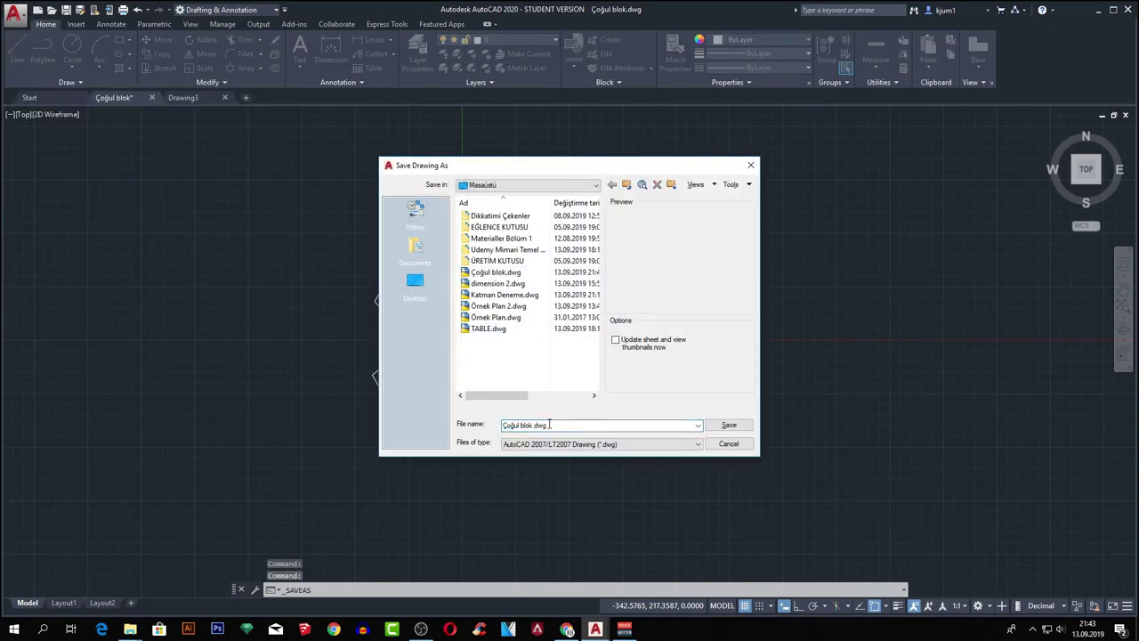
double_click(513, 424)
key(BackSpace)
text(tekil)
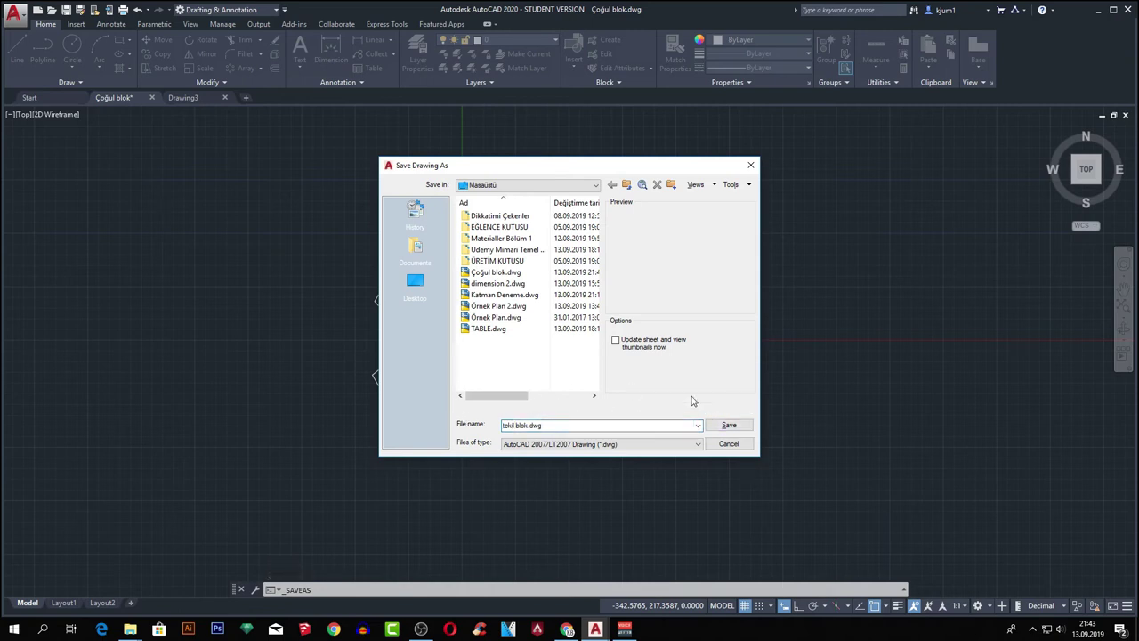
click(729, 425)
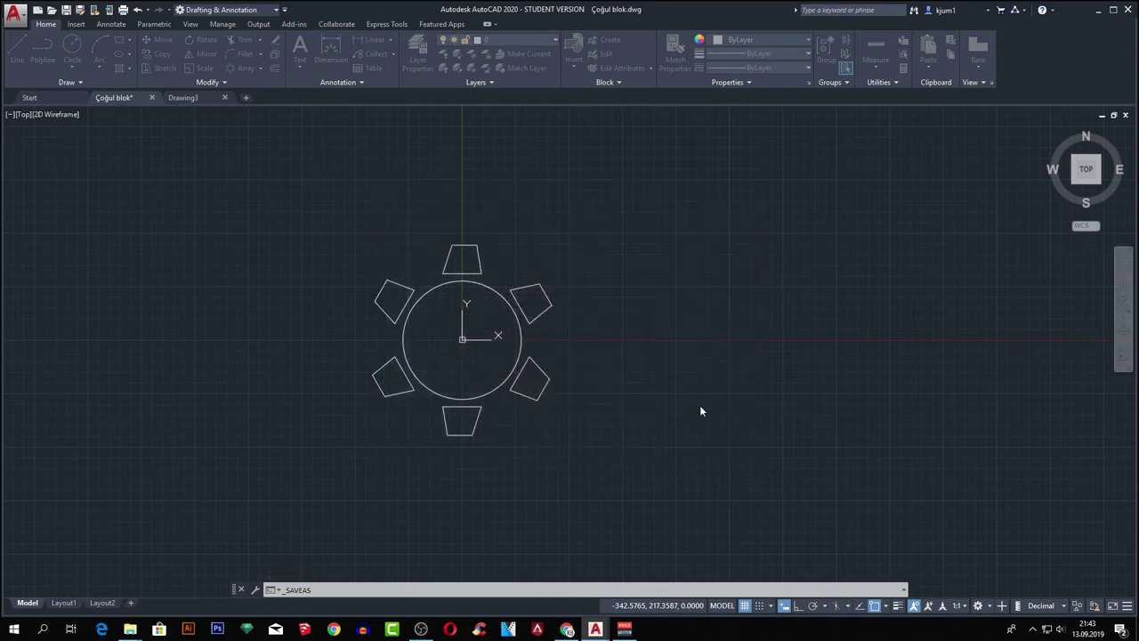
click(1095, 9)
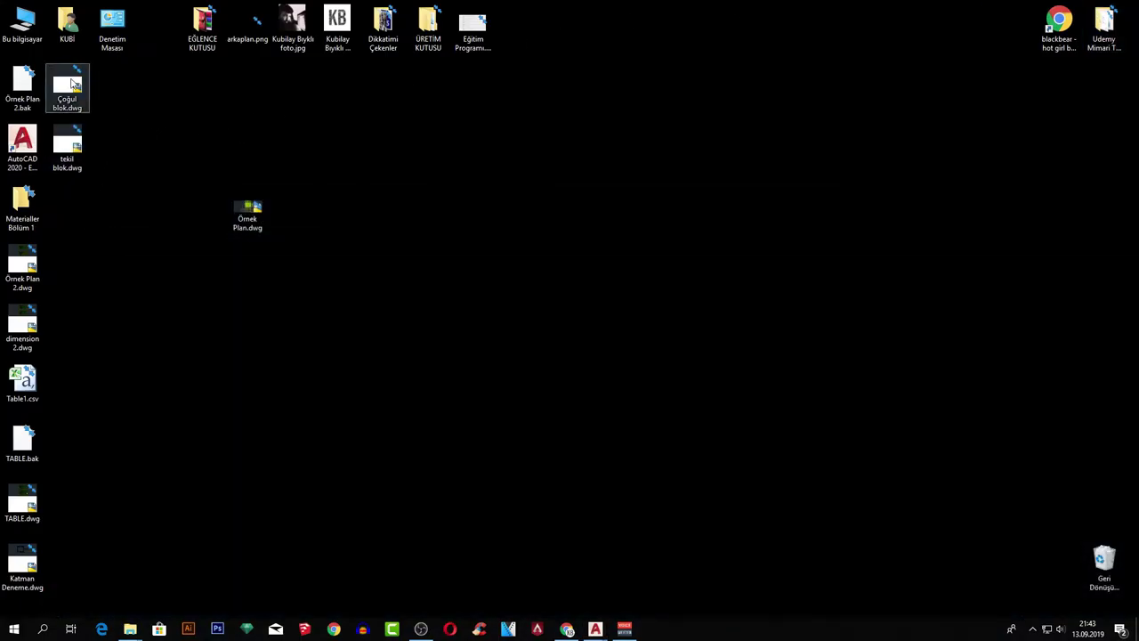
right_click(71, 80)
click(176, 353)
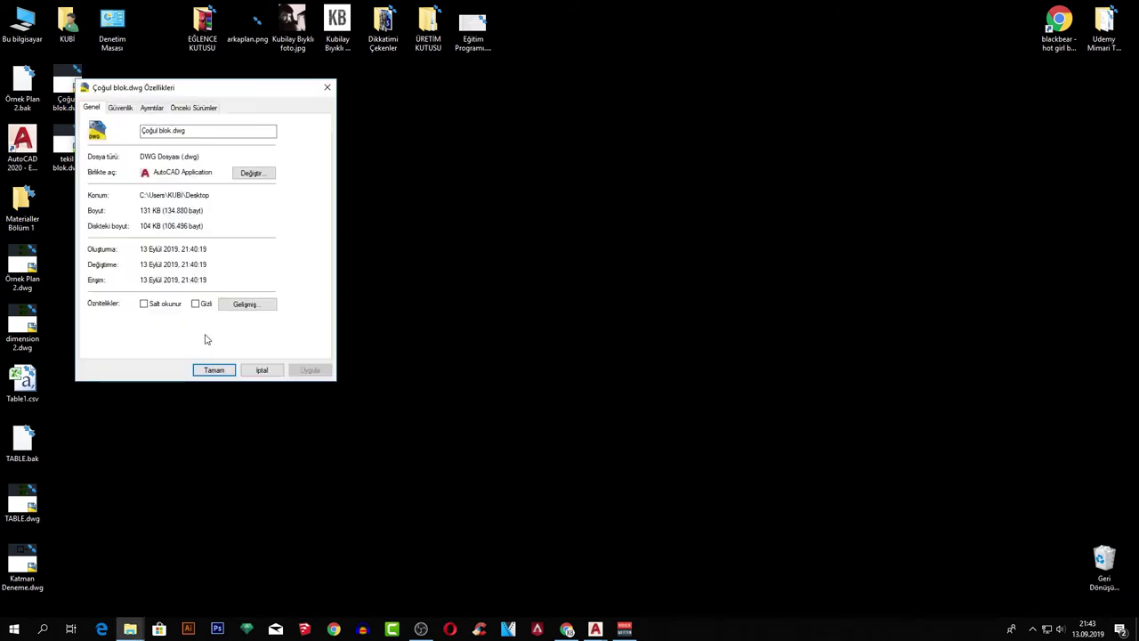
drag(205, 89, 440, 89)
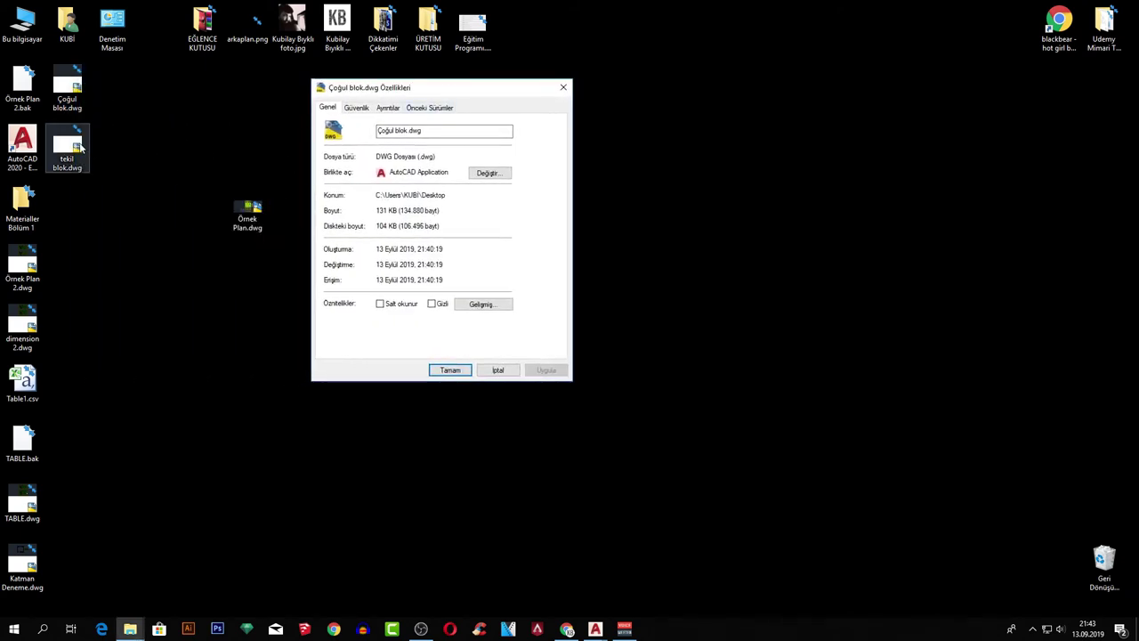
click(89, 174)
right_click(77, 155)
click(173, 429)
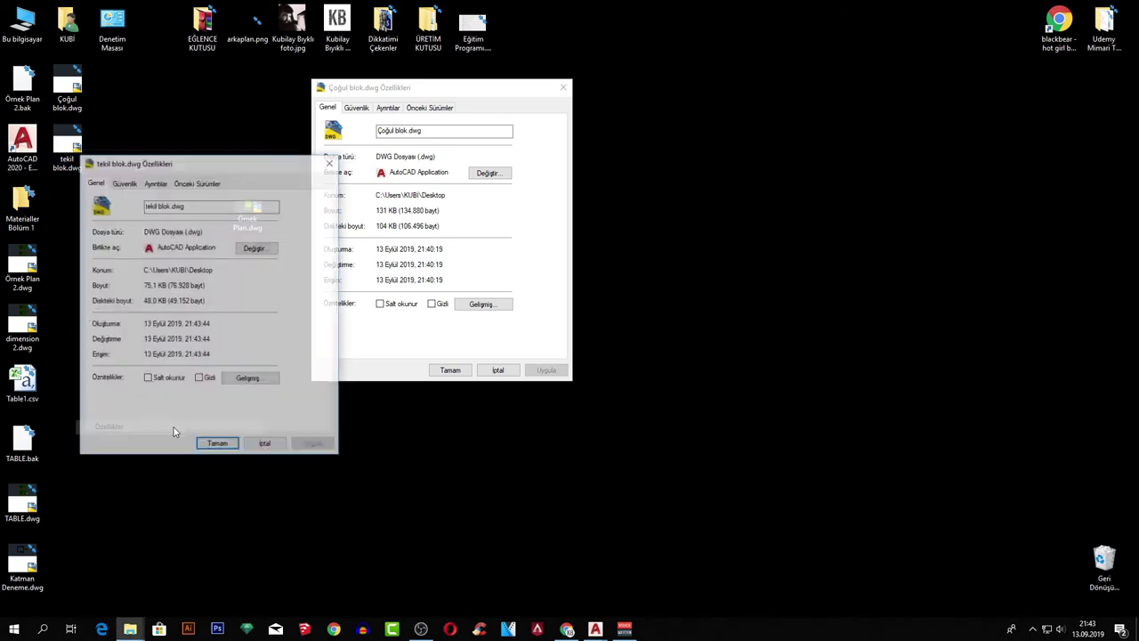
mouse_move(208, 166)
mouse_down()
mouse_move(698, 132)
mouse_move(704, 94)
mouse_up()
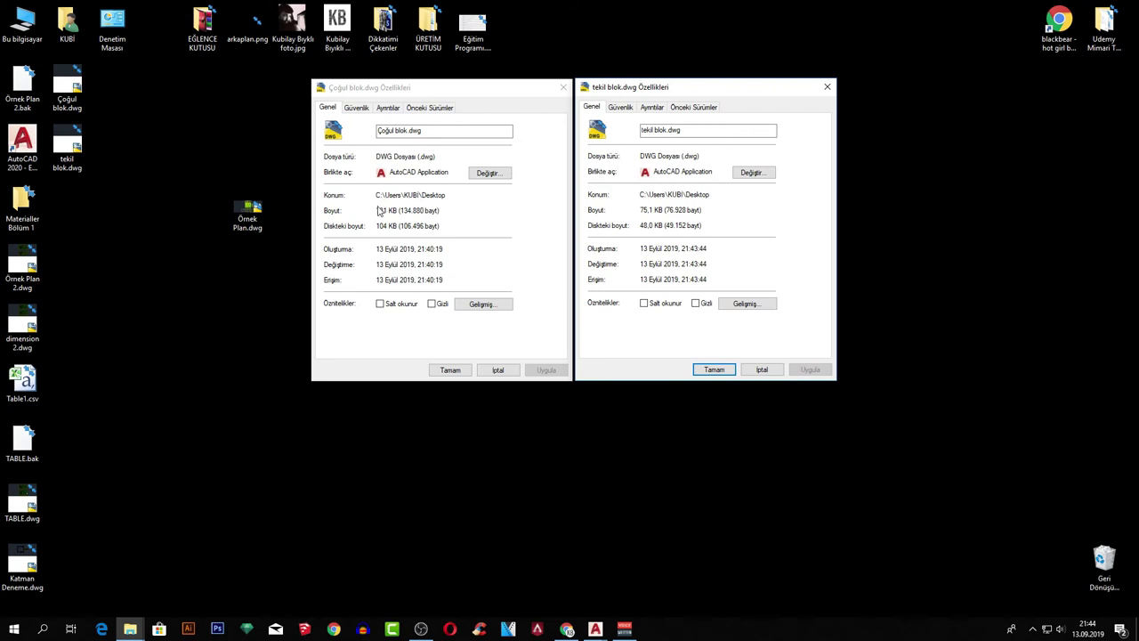
drag(377, 210, 397, 210)
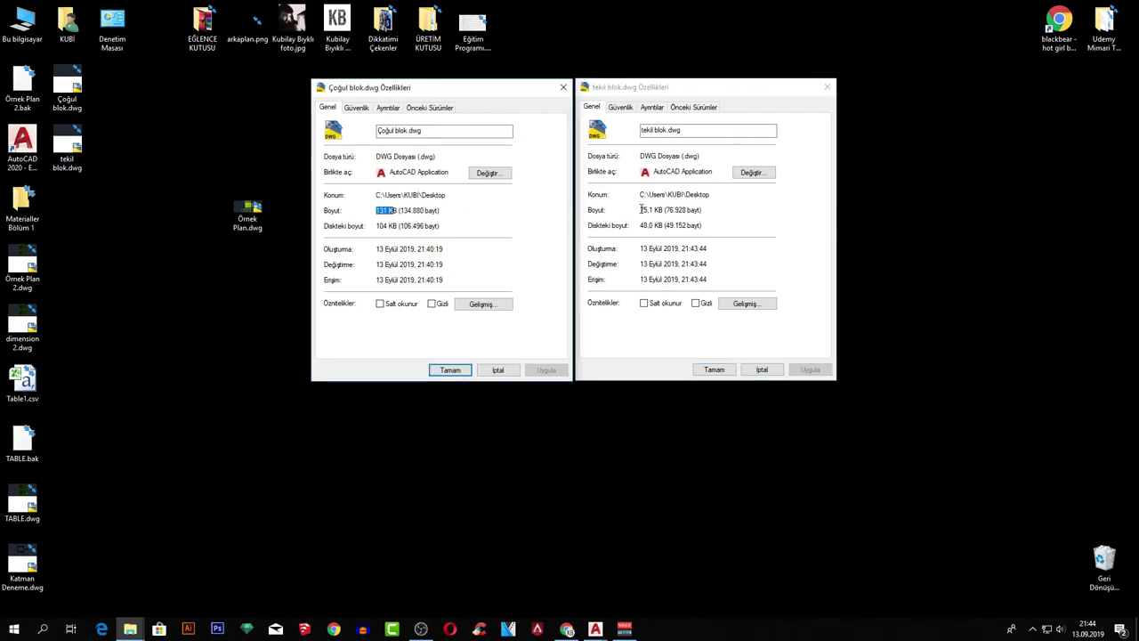
drag(640, 210, 666, 210)
click(664, 225)
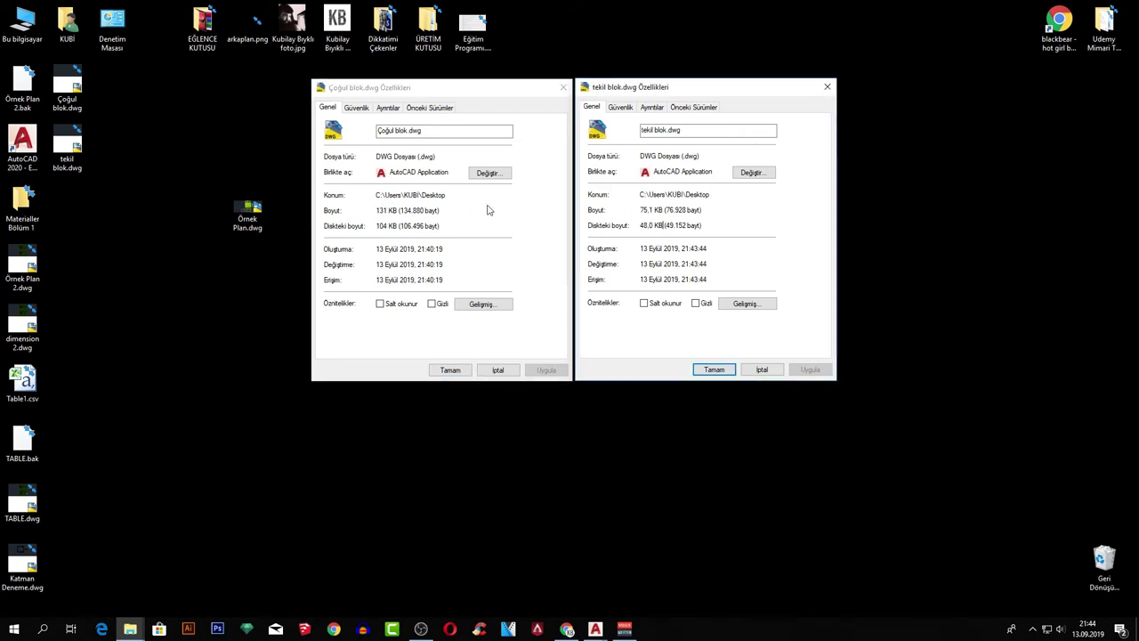
drag(394, 211, 375, 210)
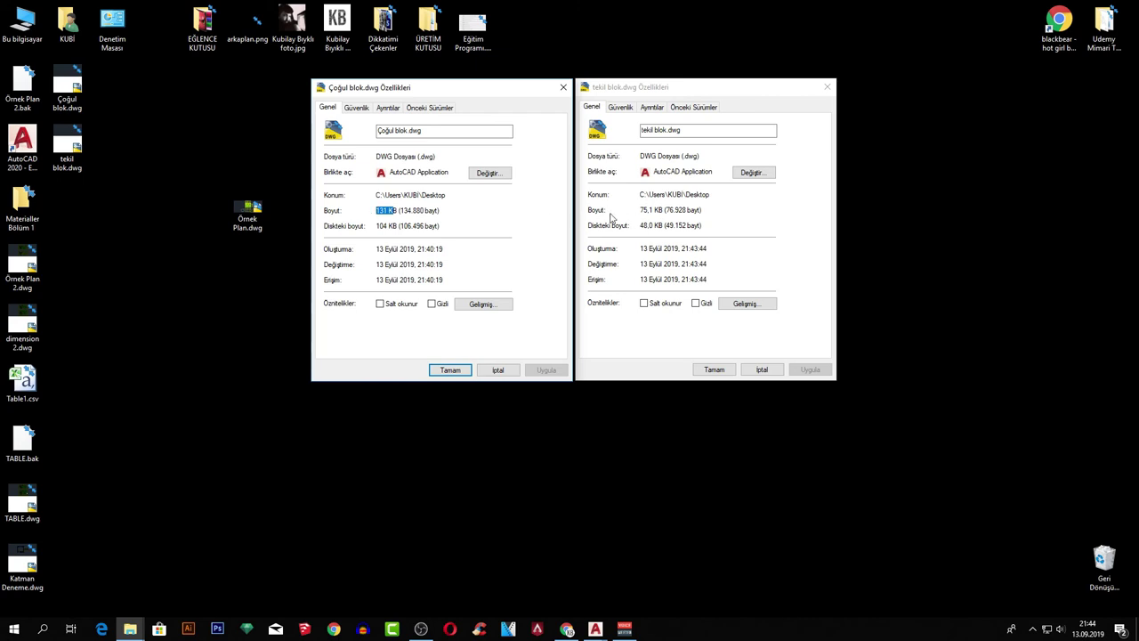
drag(664, 210, 644, 210)
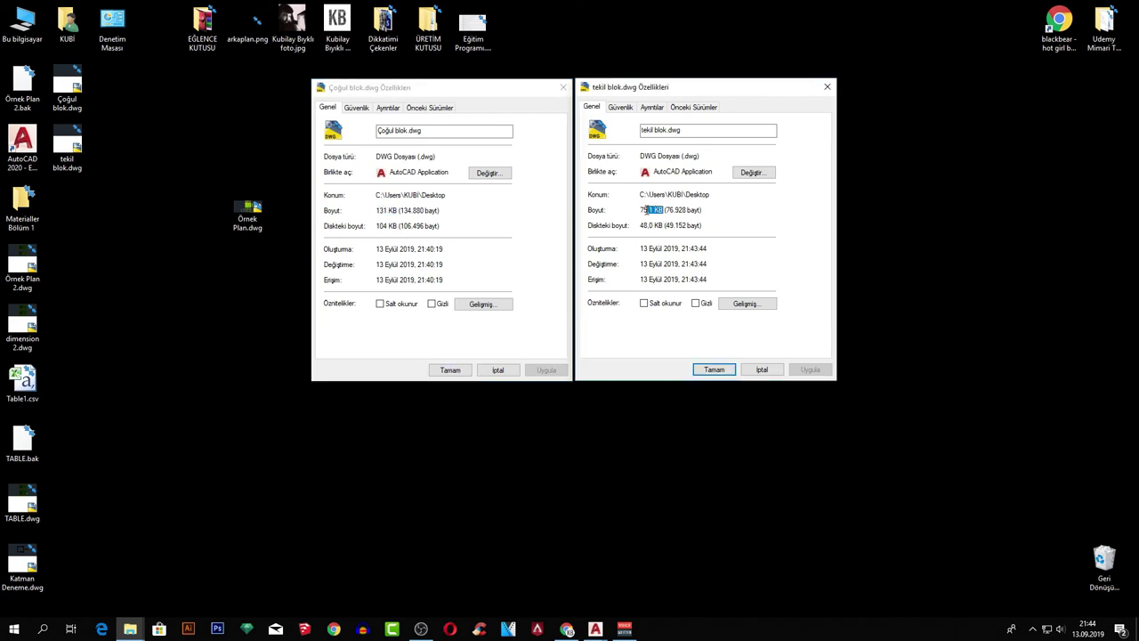
mouse_move(390, 210)
mouse_down()
mouse_move(377, 210)
mouse_move(419, 210)
mouse_up()
click(390, 210)
drag(669, 211, 626, 214)
click(670, 210)
click(737, 370)
click(459, 370)
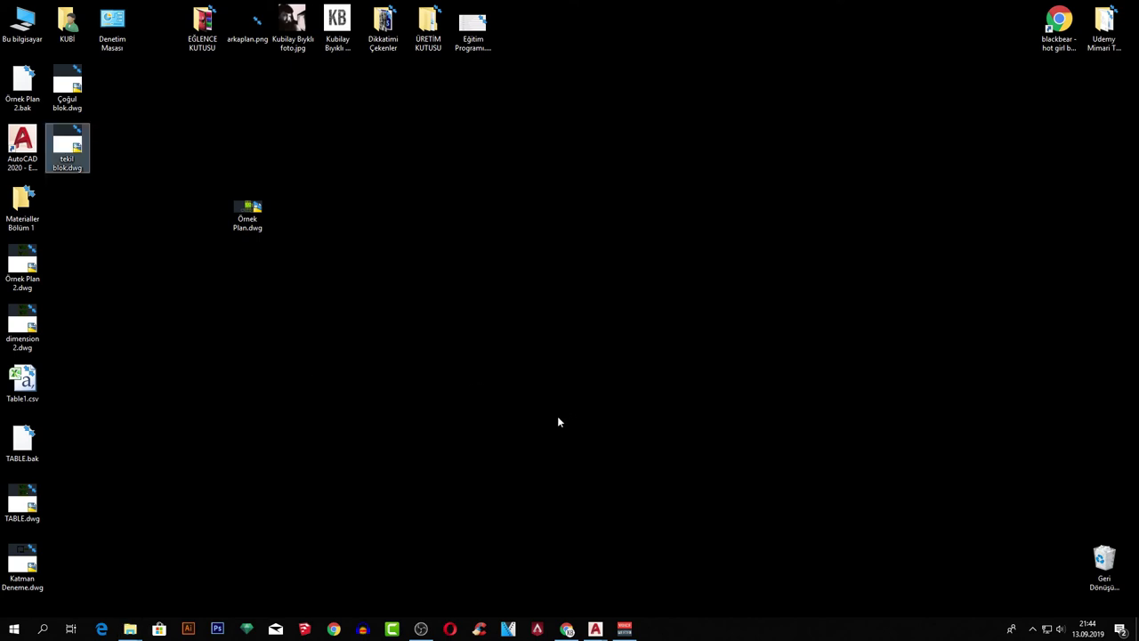
click(473, 348)
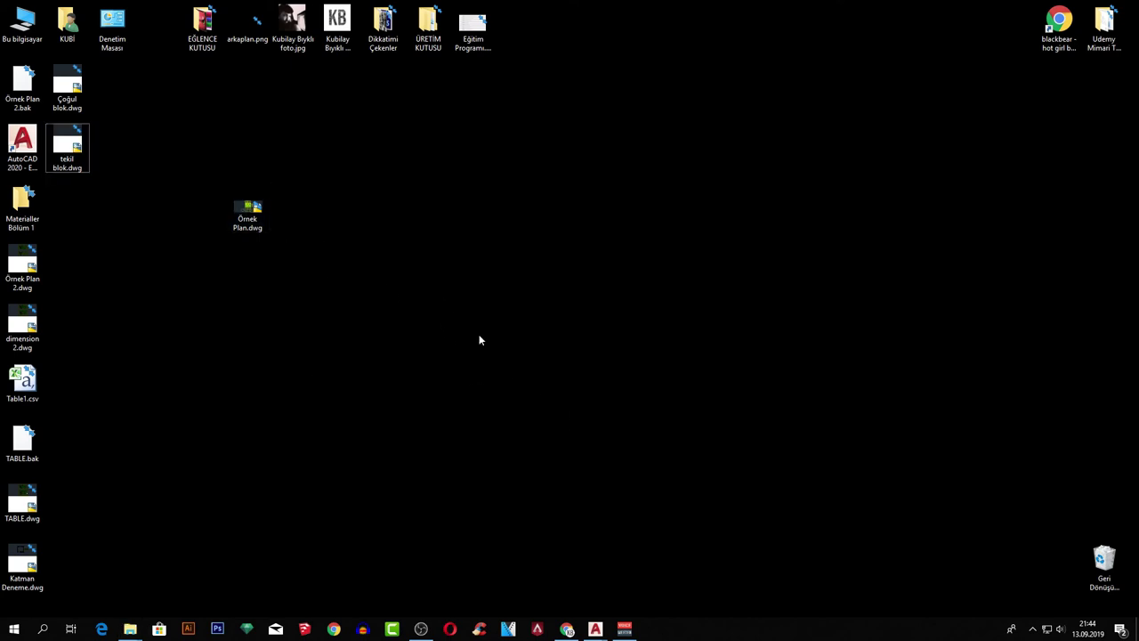
Restore the tekil blok drawing from the taskbar and close its file tab.
click(597, 625)
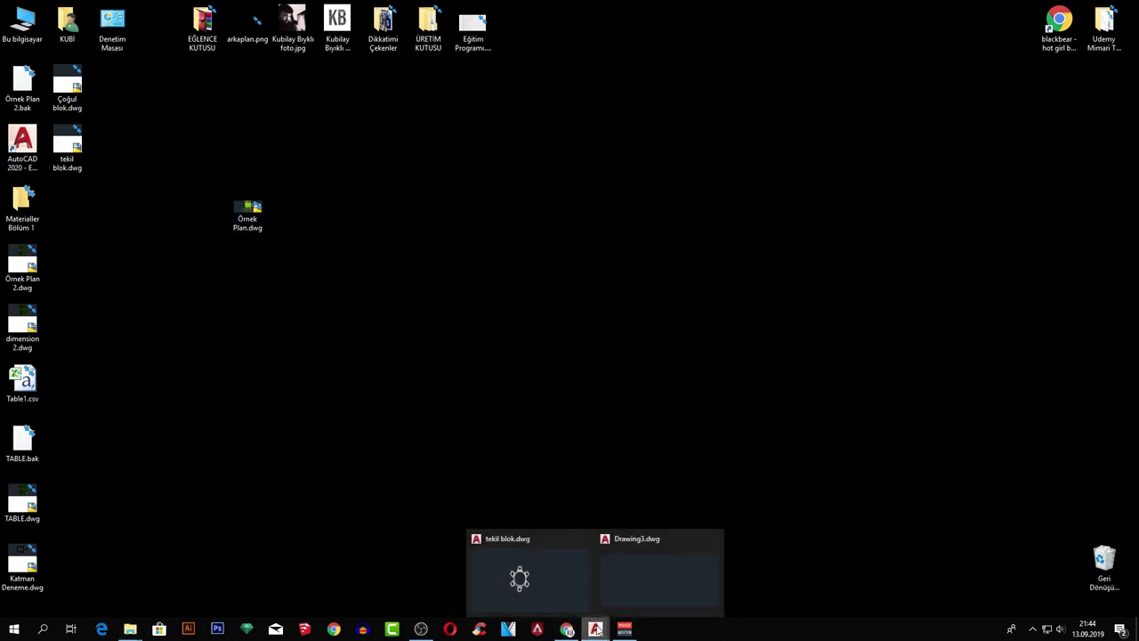
click(574, 583)
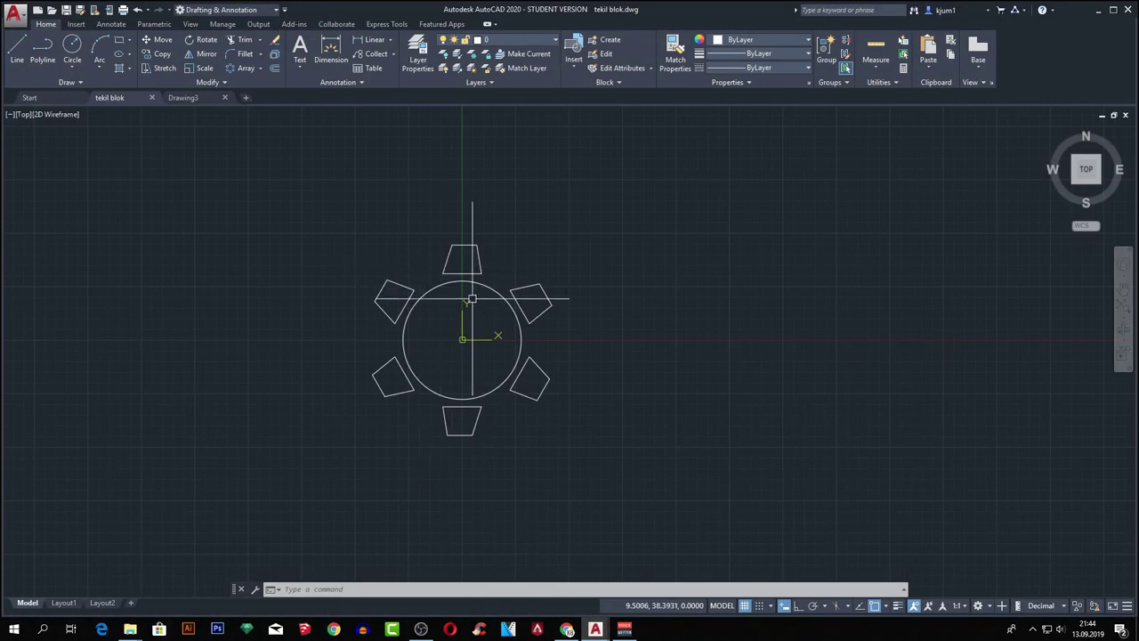
click(152, 98)
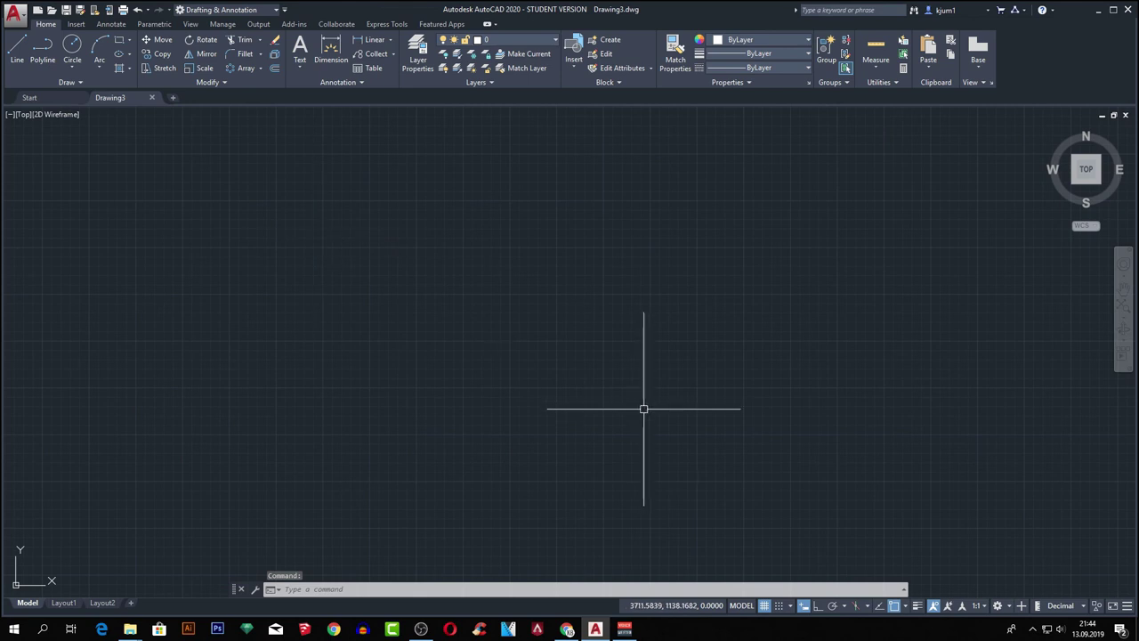